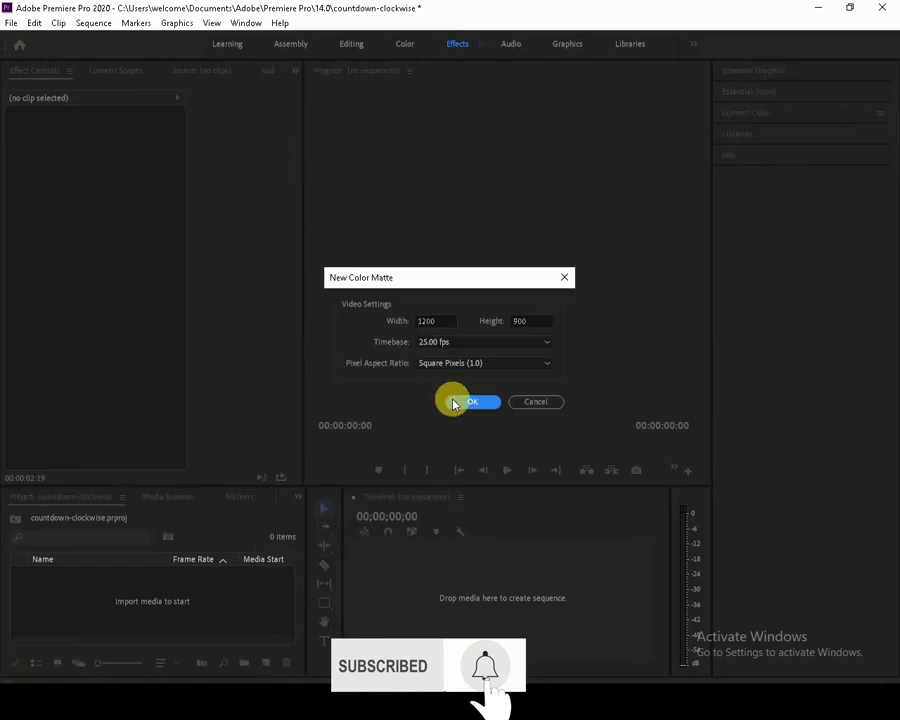
Create a grey 1200 × 900 color matte at 25 fps with square pixels and name it background
{"action": "left_click", "coordinate": [452, 401]}
{"action": "left_click", "coordinate": [262, 521]}
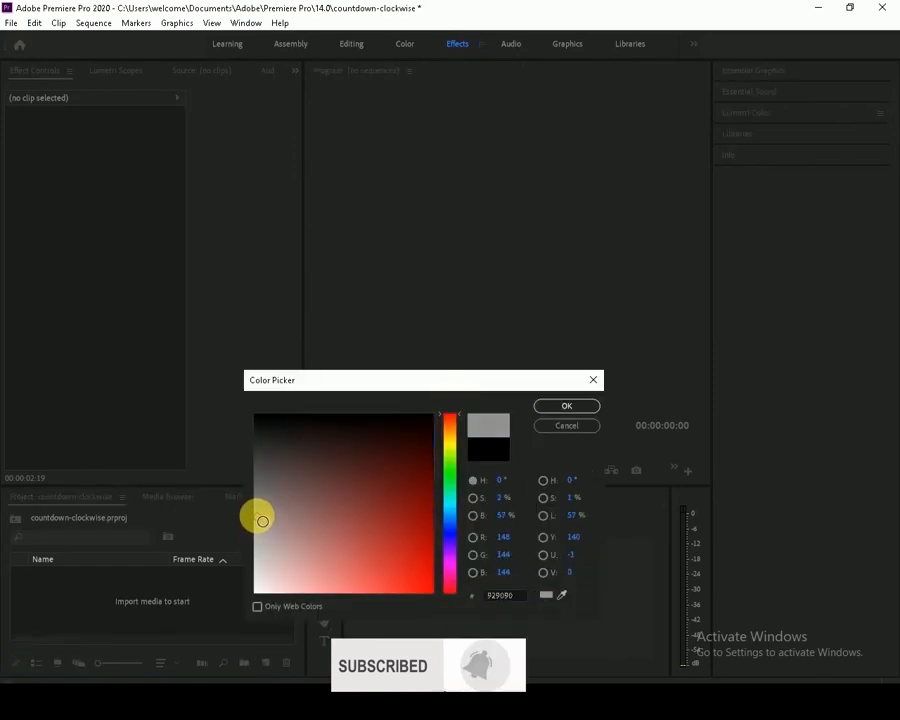
{"action": "left_click", "coordinate": [566, 405]}
{"action": "type", "text": "background"}
{"action": "key", "text": "Return"}
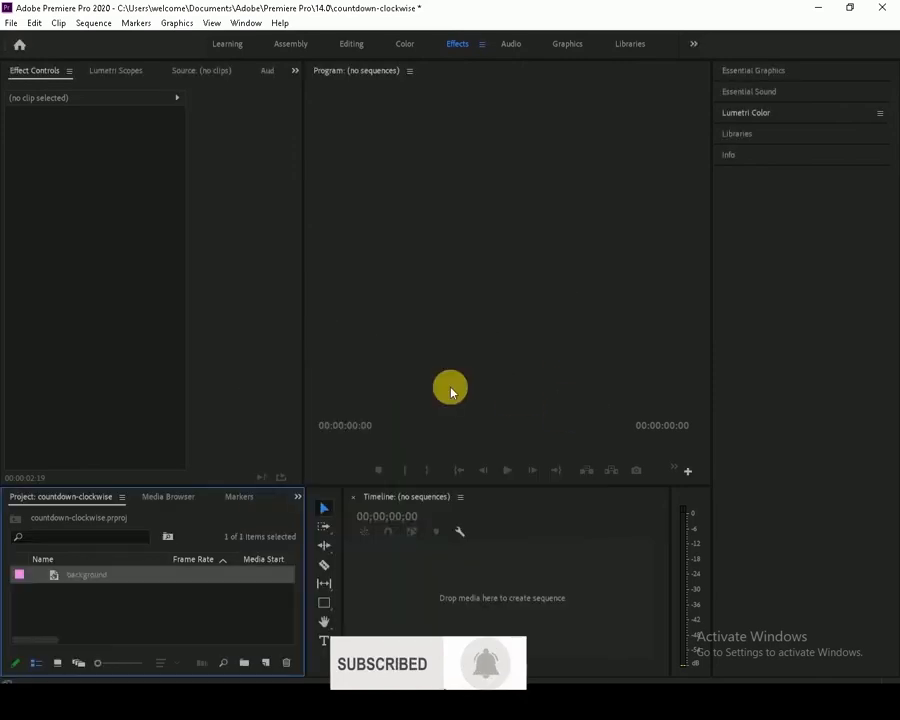
Build a sequence from the background matte and draw a rectangle covering the whole frame
{"action": "left_click_drag", "start_coordinate": [248, 583], "coordinate": [400, 576]}
{"action": "left_click_drag", "start_coordinate": [458, 662], "coordinate": [420, 662]}
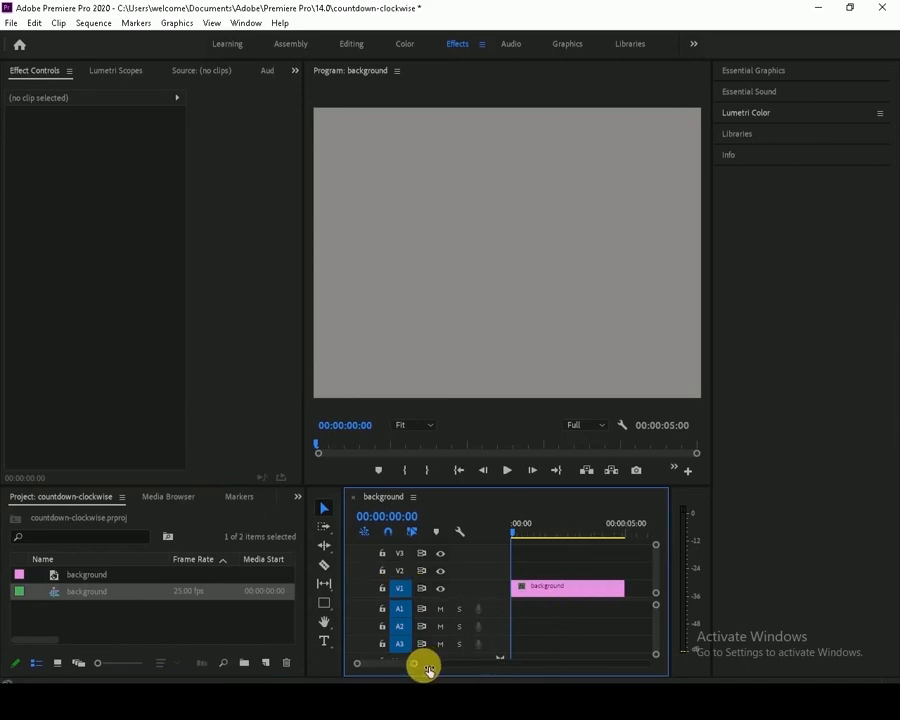
{"action": "left_click", "coordinate": [324, 602]}
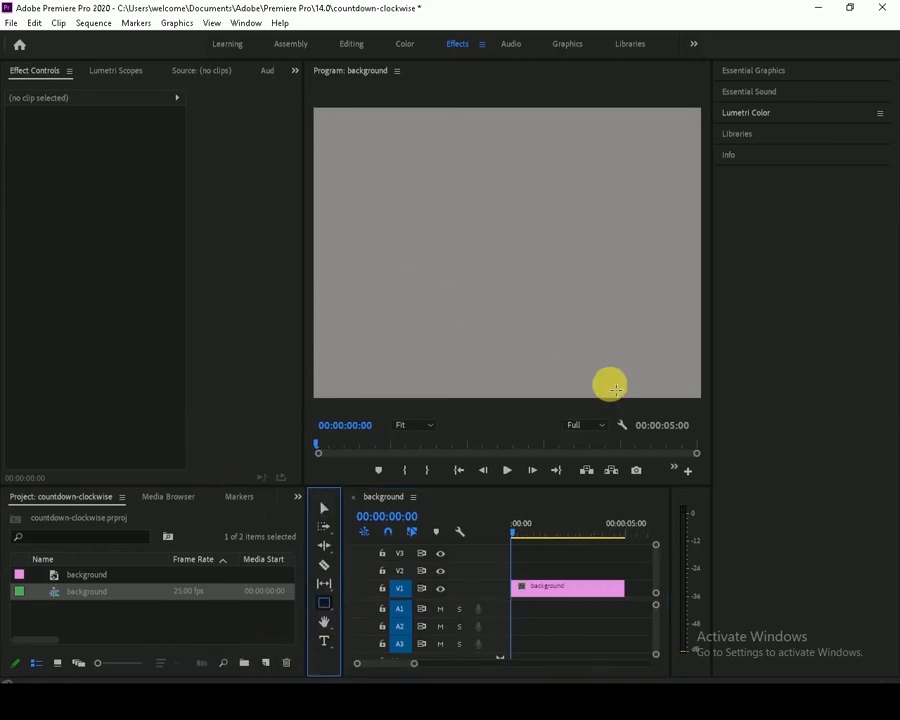
{"action": "mouse_move", "coordinate": [702, 403]}
{"action": "left_mouse_down"}
{"action": "mouse_move", "coordinate": [556, 187]}
{"action": "mouse_move", "coordinate": [408, 110]}
{"action": "mouse_move", "coordinate": [311, 121]}
{"action": "mouse_move", "coordinate": [311, 108]}
{"action": "left_mouse_up"}
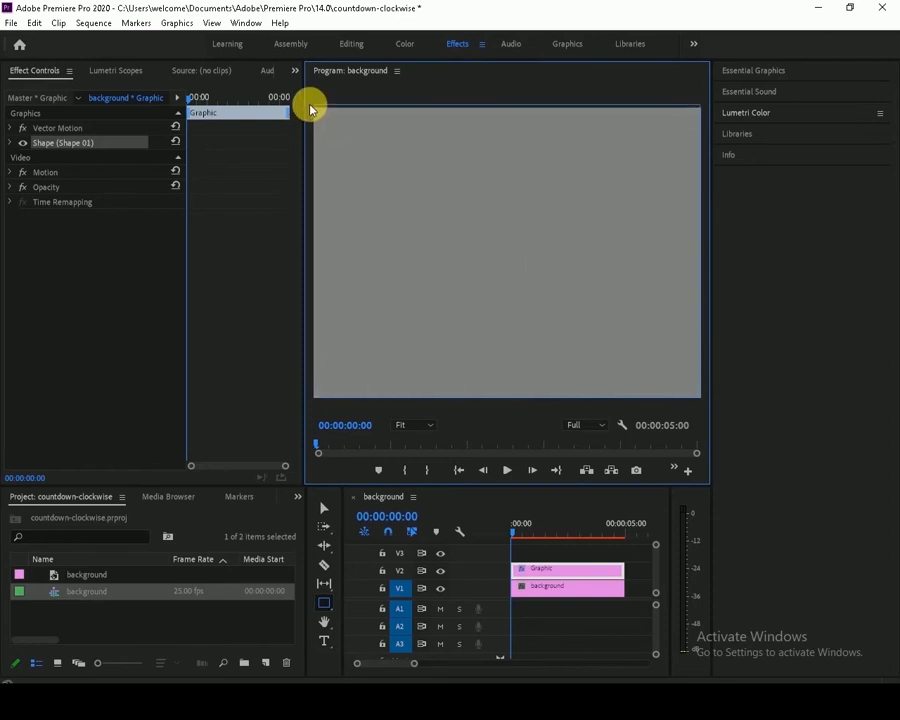
Find the Radial Wipe video effect and apply it to the graphic clip on V2
{"action": "left_click", "coordinate": [297, 496]}
{"action": "left_click", "coordinate": [300, 570]}
{"action": "left_click", "coordinate": [124, 517]}
{"action": "type", "text": "radial wipe"}
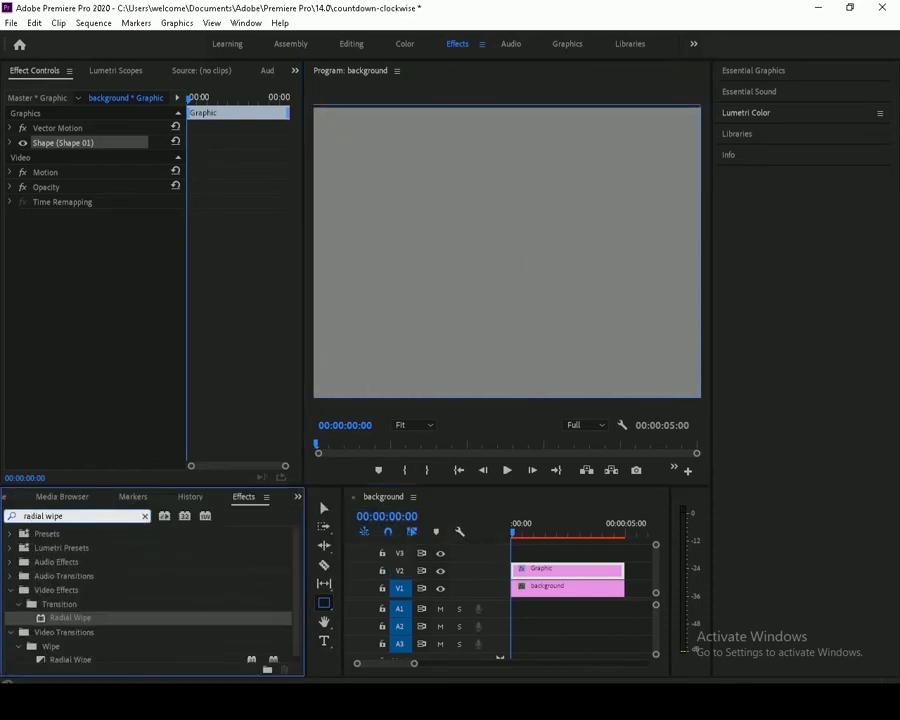
{"action": "left_click_drag", "start_coordinate": [70, 617], "coordinate": [552, 571]}
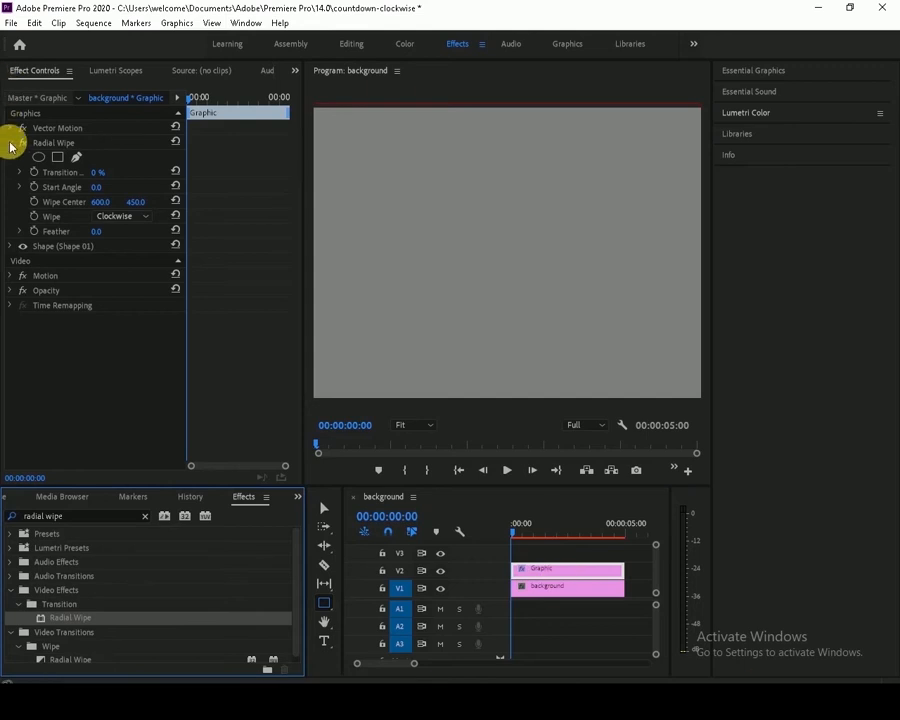
Keyframe the Radial Wipe's transition completion from 0% at the clip's start to 100% at 00:00:04:24 and preview the wipe
{"action": "left_click", "coordinate": [20, 172]}
{"action": "left_click", "coordinate": [32, 172]}
{"action": "key", "text": "space"}
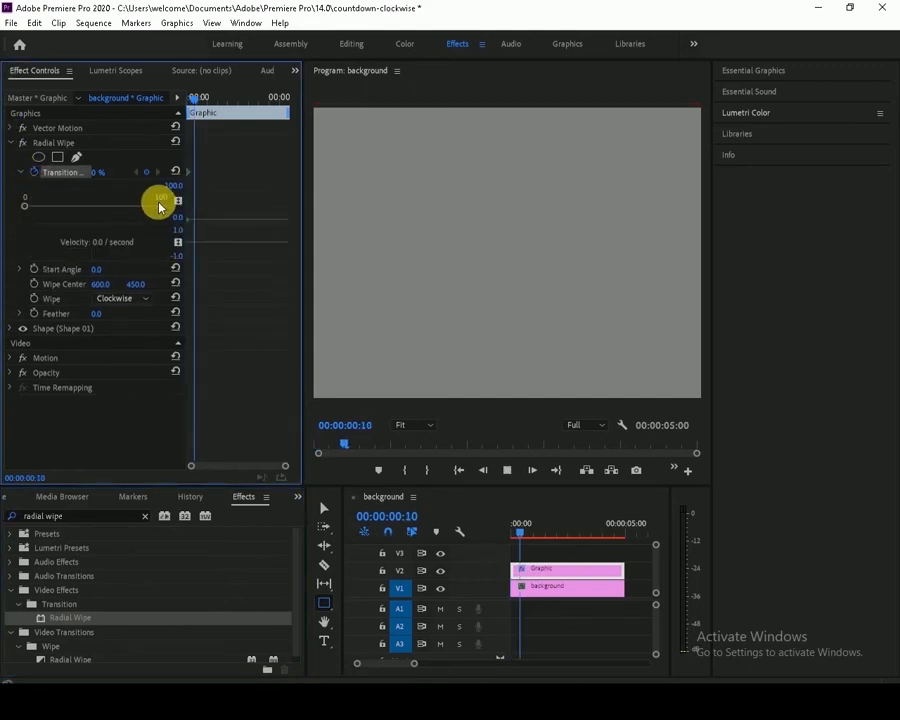
{"action": "key", "text": "space"}
{"action": "left_click_drag", "start_coordinate": [393, 446], "coordinate": [693, 444]}
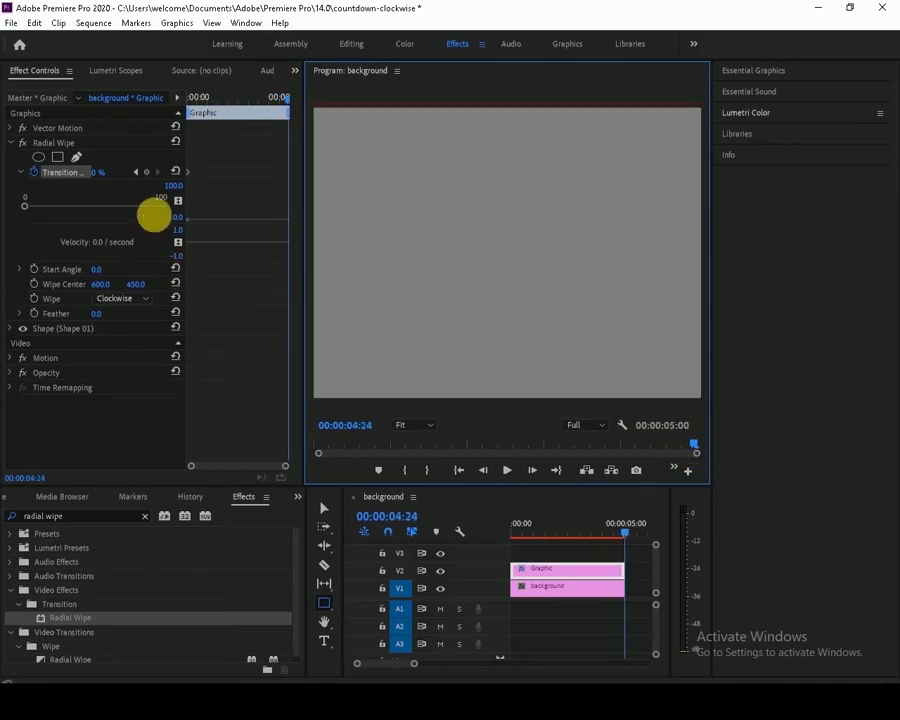
{"action": "left_click", "coordinate": [144, 173]}
{"action": "left_click_drag", "start_coordinate": [22, 208], "coordinate": [168, 203]}
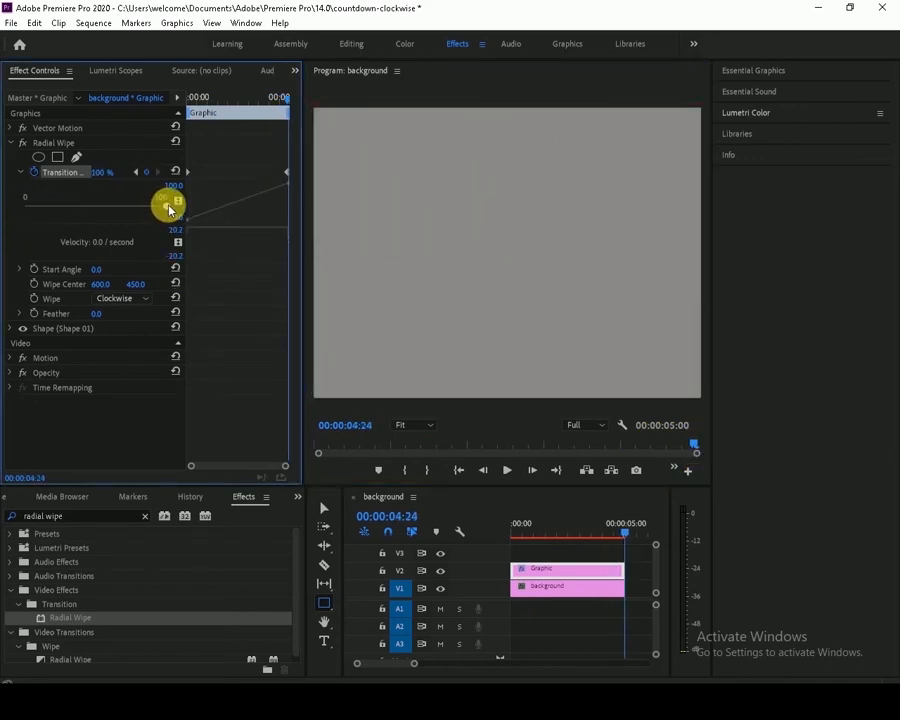
{"action": "key", "text": "Right"}
{"action": "key", "text": "space"}
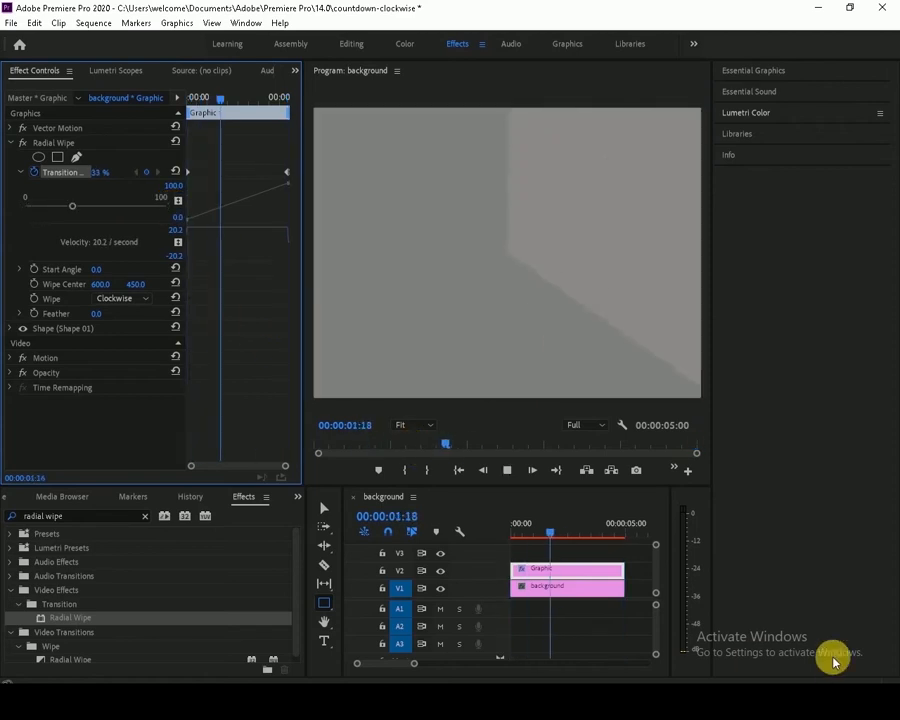
Set the fill color of Shape 01 to b9b5b5
{"action": "left_click", "coordinate": [753, 70]}
{"action": "left_click", "coordinate": [776, 134]}
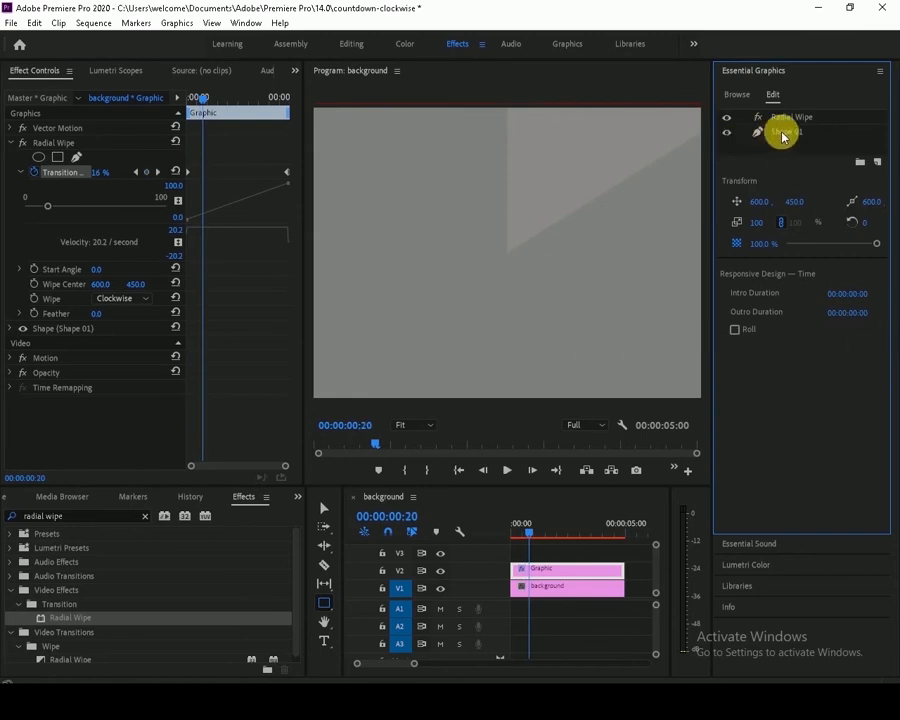
{"action": "left_click", "coordinate": [752, 375]}
{"action": "type", "text": "b9b5b5"}
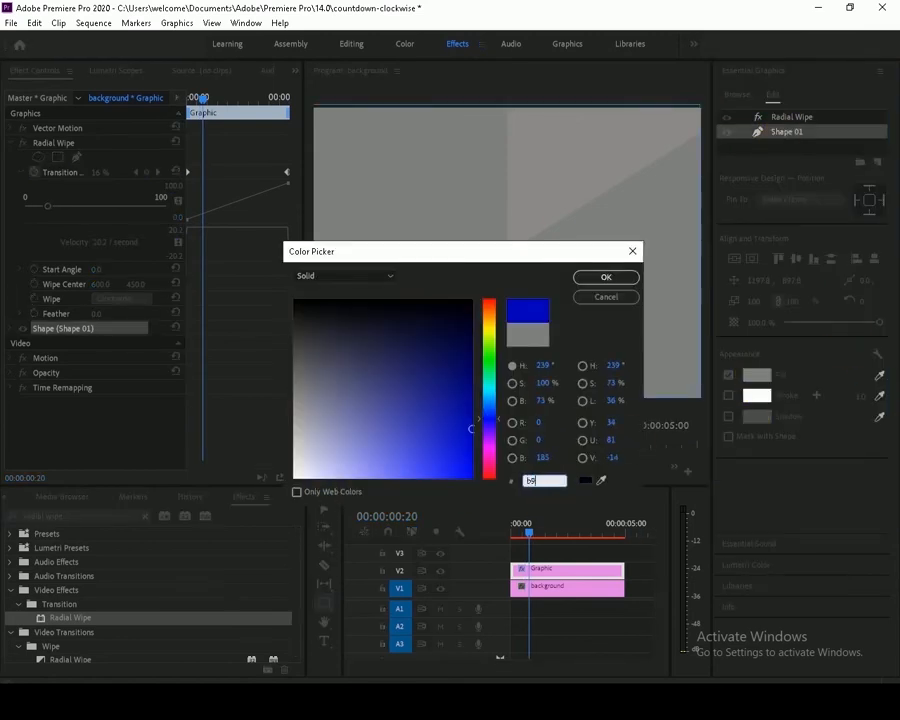
{"action": "left_click", "coordinate": [600, 283]}
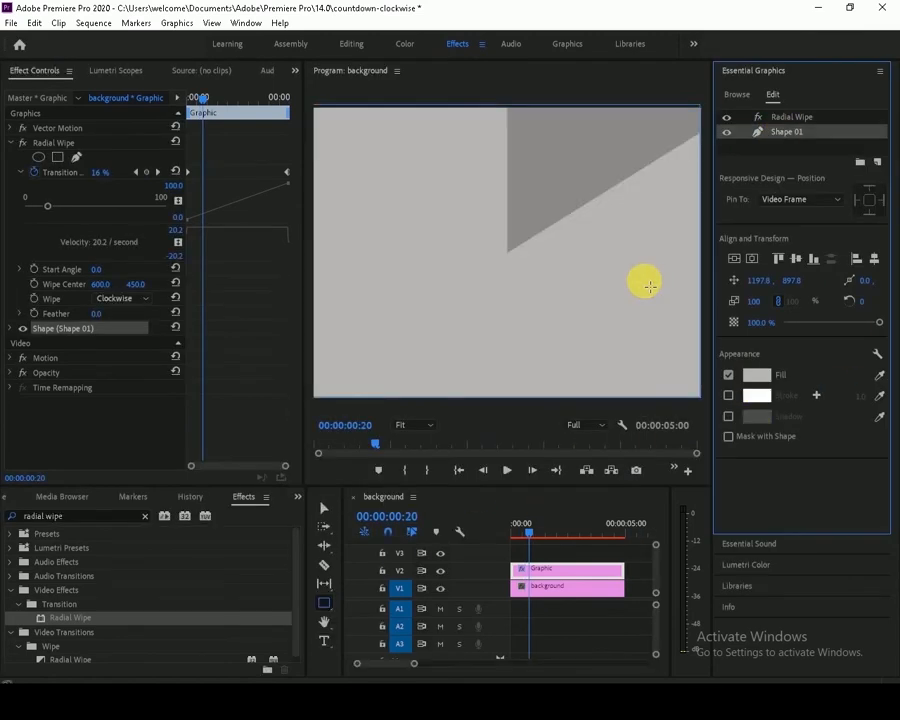
{"action": "left_click", "coordinate": [775, 71]}
At 00:00:00:01, draw a very thin rectangle as a horizontal line across the middle of the frame
{"action": "mouse_move", "coordinate": [529, 532]}
{"action": "left_mouse_down"}
{"action": "mouse_move", "coordinate": [619, 538]}
{"action": "mouse_move", "coordinate": [515, 545]}
{"action": "left_mouse_up"}
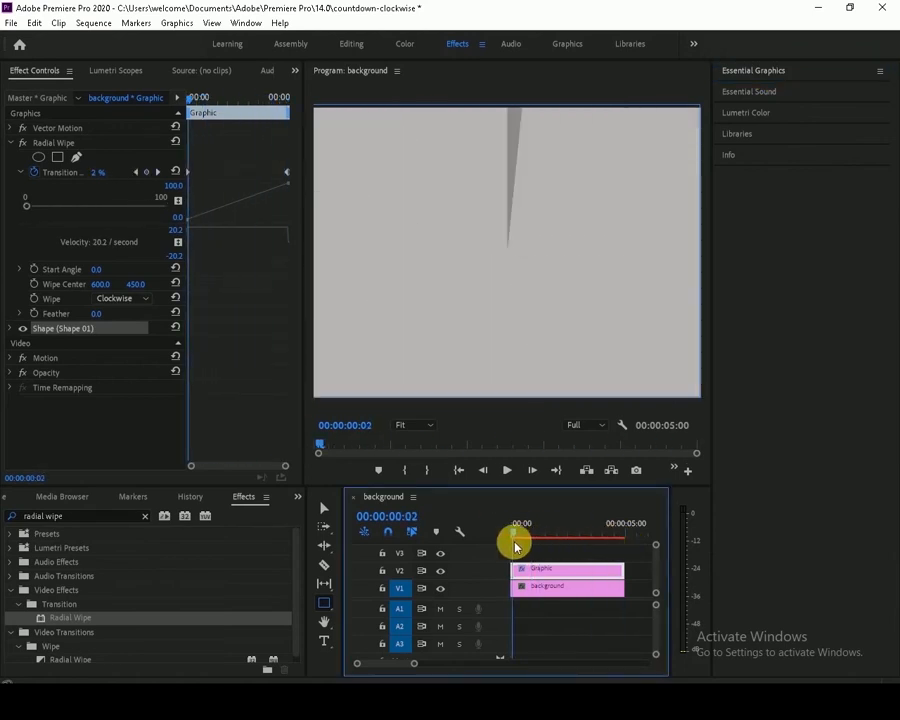
{"action": "left_click", "coordinate": [20, 172]}
{"action": "left_click", "coordinate": [10, 143]}
{"action": "key", "text": "Left"}
{"action": "left_click", "coordinate": [328, 262]}
{"action": "left_click_drag", "start_coordinate": [328, 262], "coordinate": [690, 262]}
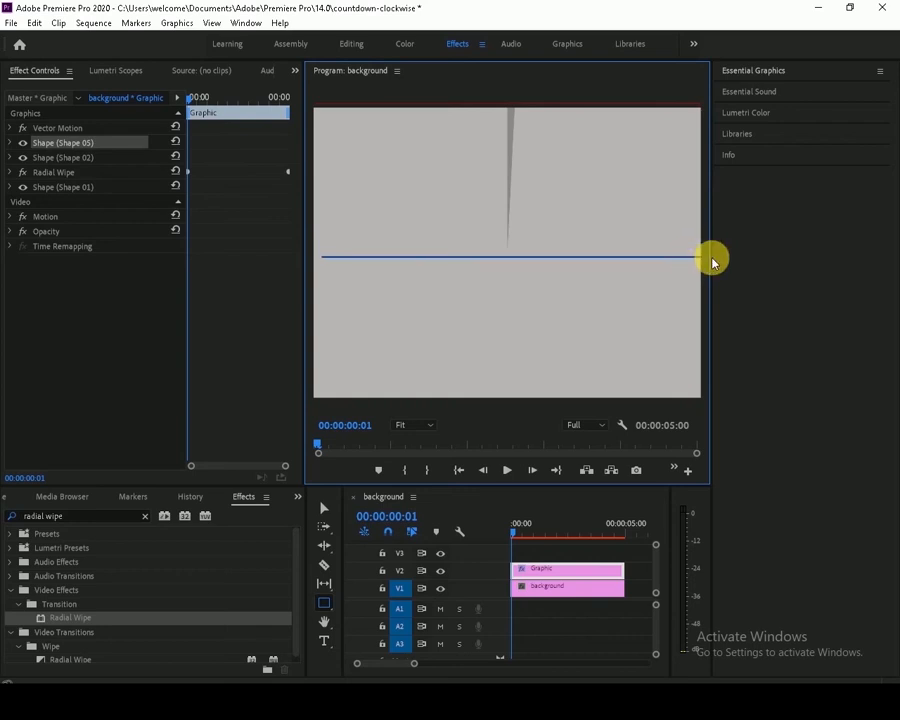
Rename the layer of the new horizontal line as Shape 03
{"action": "left_click", "coordinate": [323, 508]}
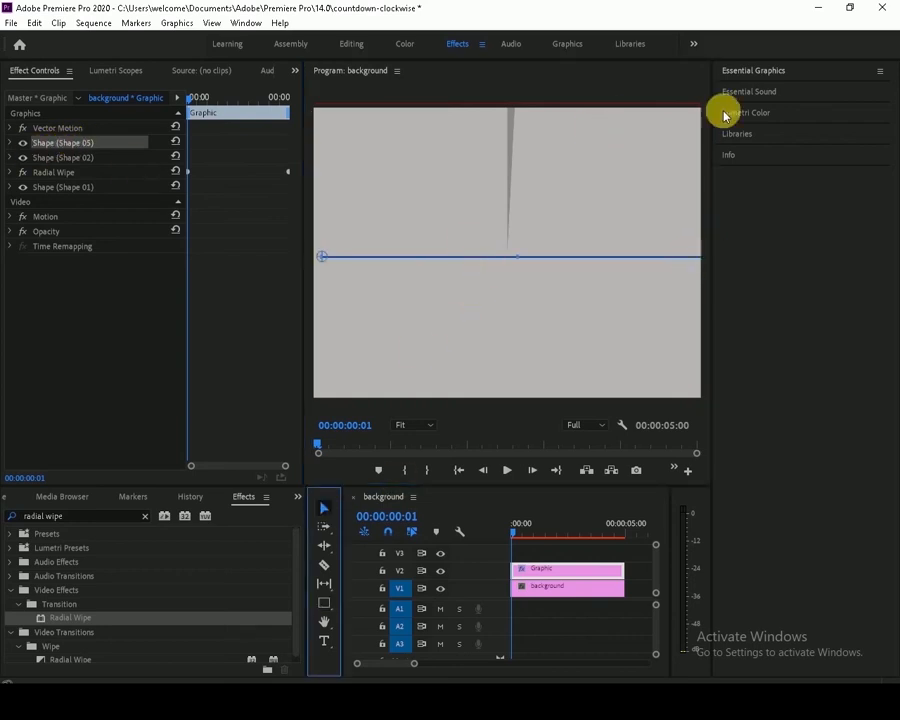
{"action": "left_click", "coordinate": [765, 71]}
{"action": "double_click", "coordinate": [785, 118]}
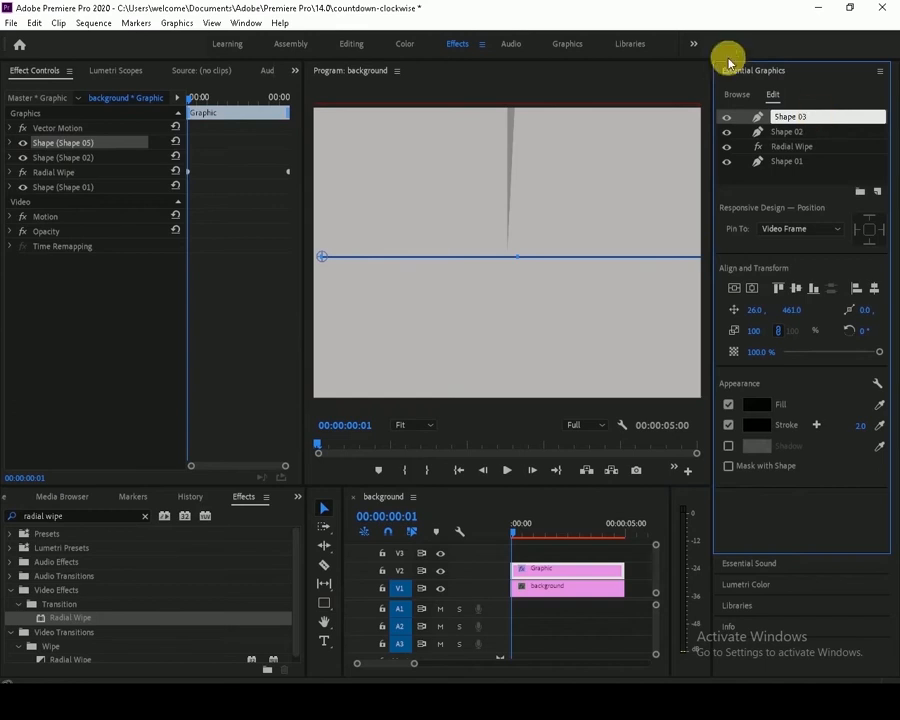
Set the horizontal position of the Shape 02 layer to 500
{"action": "left_click", "coordinate": [602, 247]}
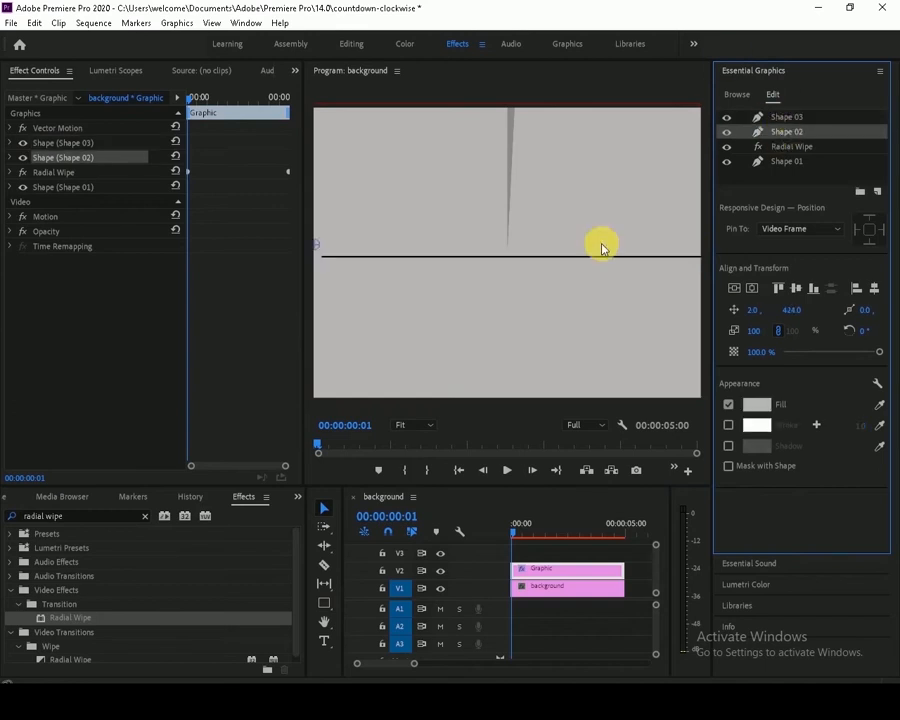
{"action": "left_click", "coordinate": [12, 157]}
{"action": "left_click", "coordinate": [100, 327]}
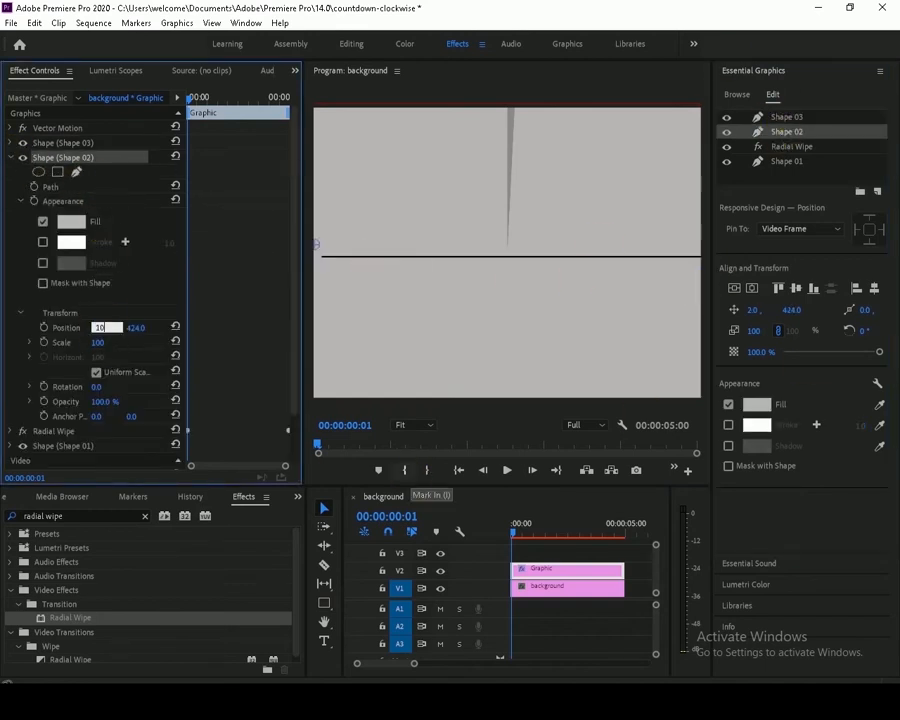
{"action": "type", "text": "500"}
{"action": "key", "text": "Tab"}
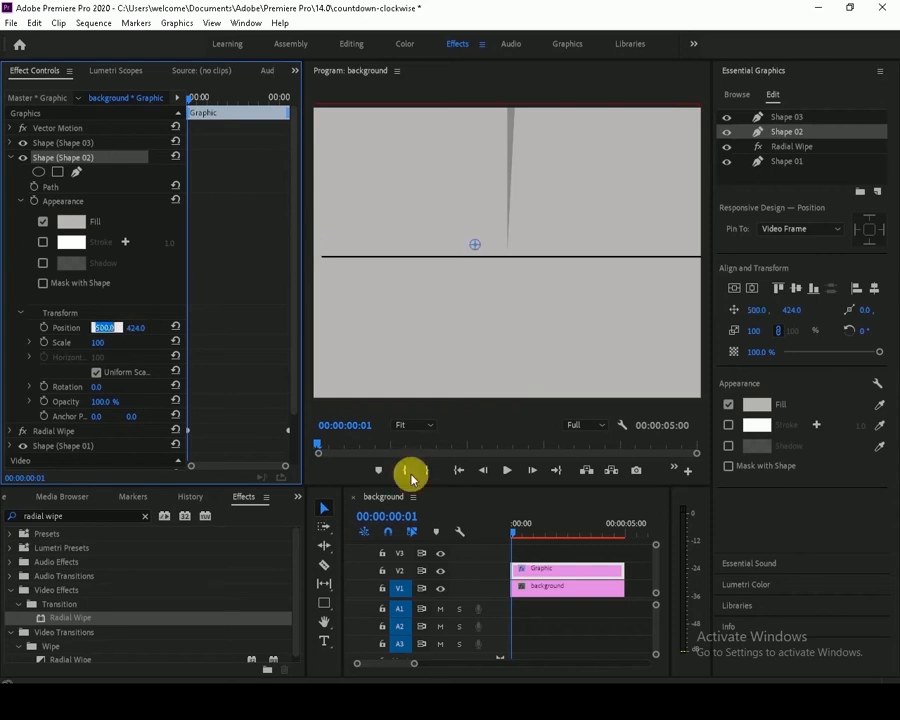
{"action": "left_click", "coordinate": [13, 157]}
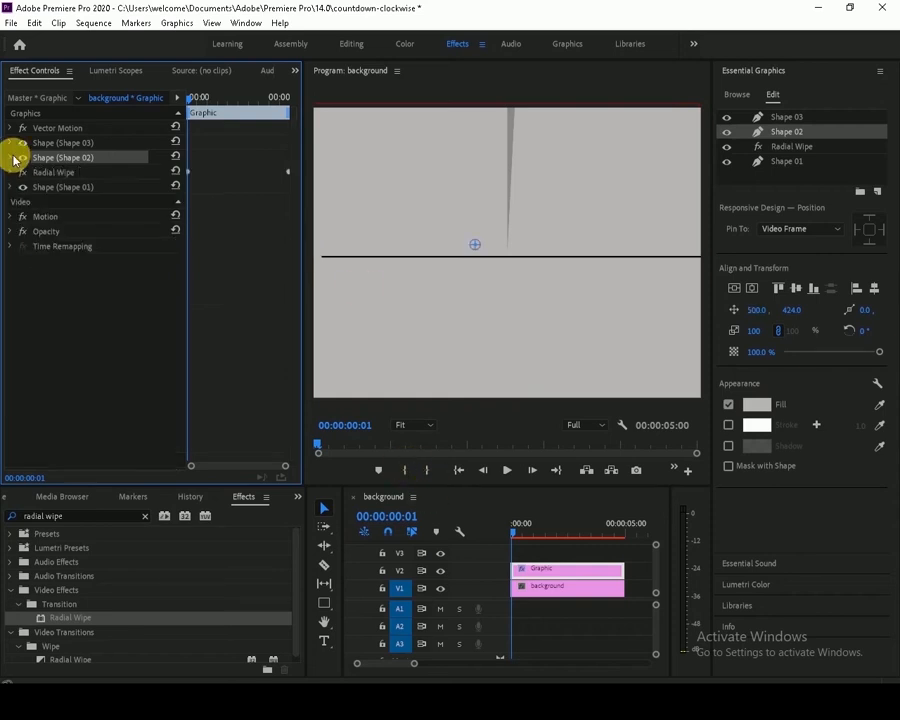
Move Shape 03's anchor point to the middle of the line and set its position to 600, 450
{"action": "left_click", "coordinate": [795, 117]}
{"action": "left_click", "coordinate": [12, 144]}
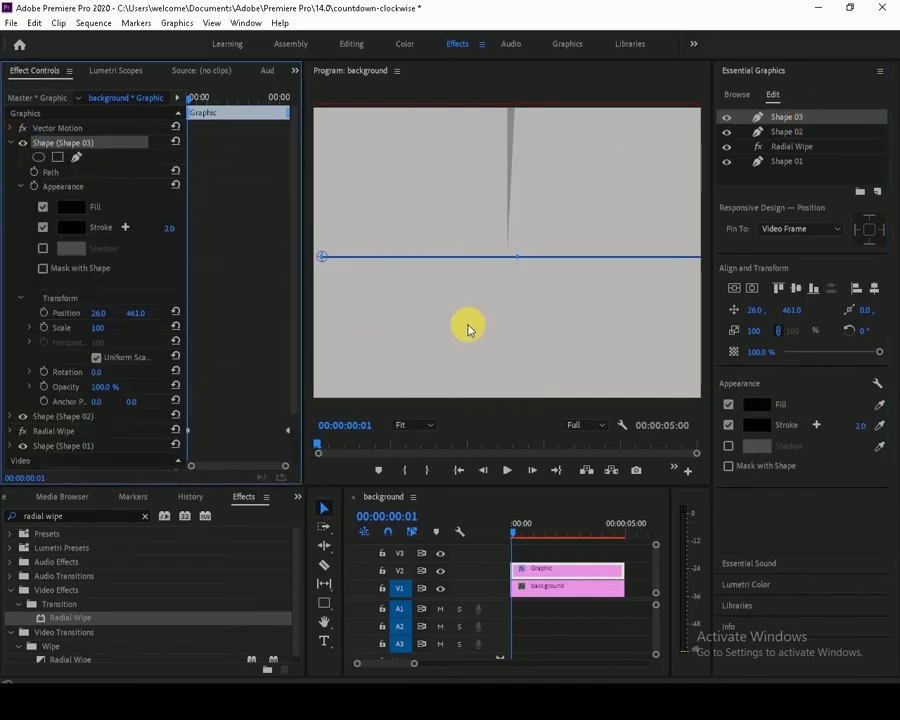
{"action": "left_click_drag", "start_coordinate": [321, 261], "coordinate": [519, 261]}
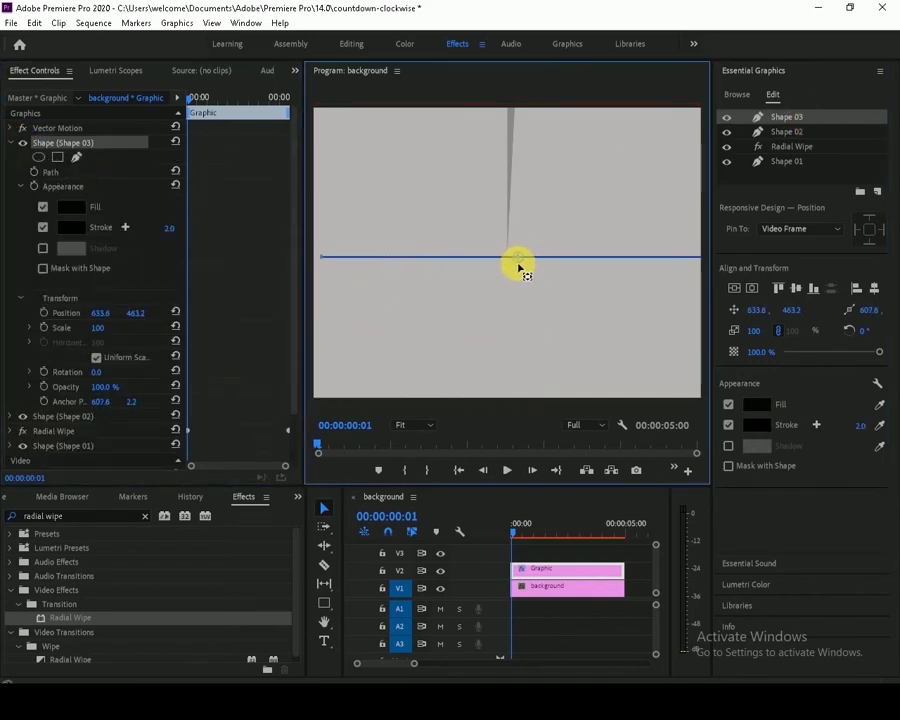
{"action": "left_click", "coordinate": [104, 313]}
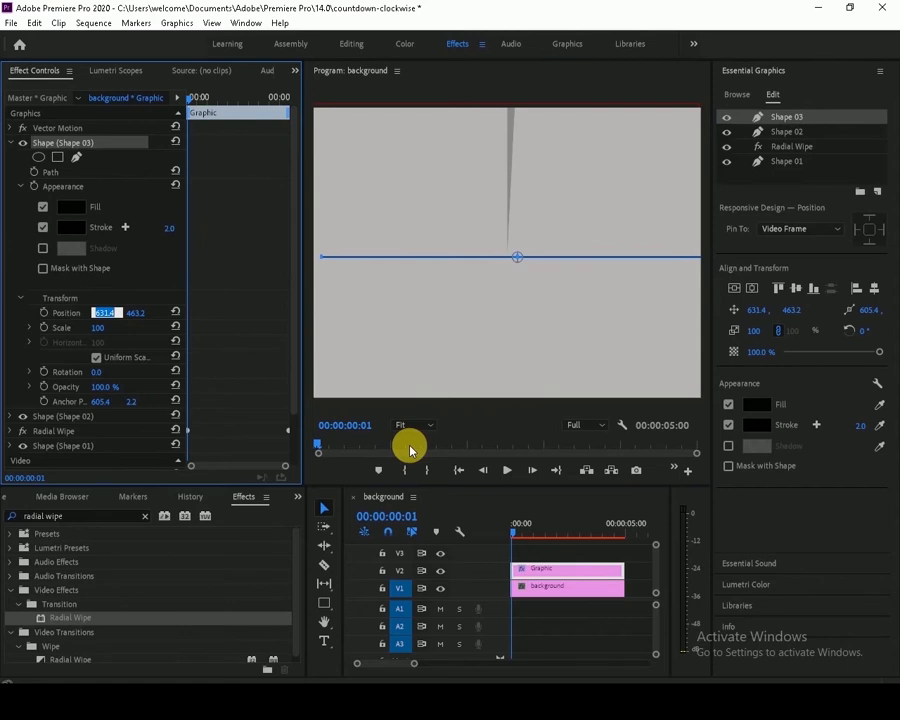
{"action": "key", "text": "Tab"}
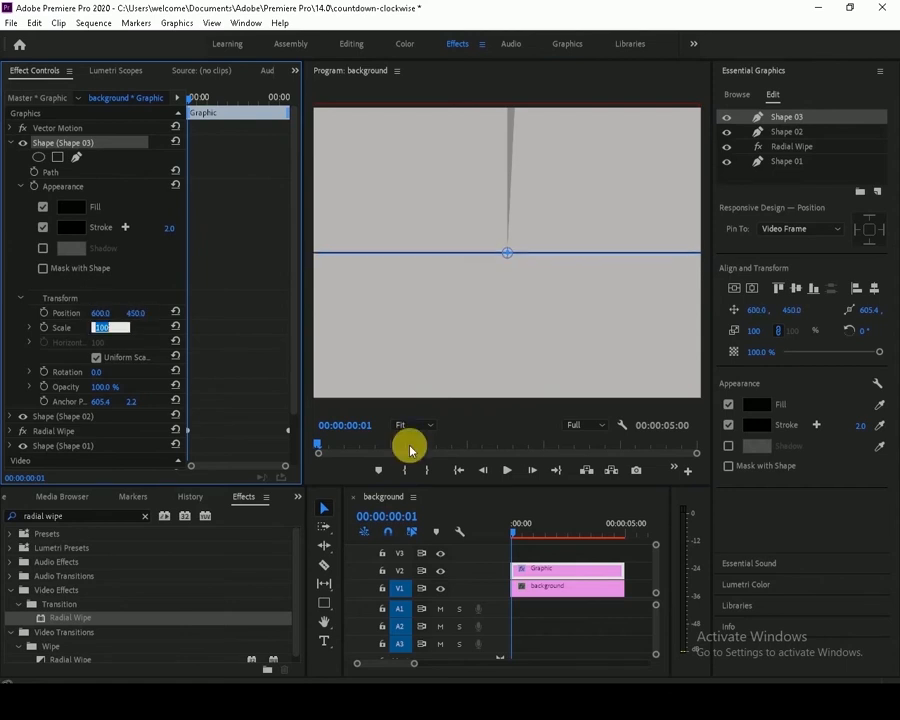
Try a vertical position of 460 for Shape 03 and restore it to 450
{"action": "type", "text": "460"}
{"action": "key", "text": "Return"}
{"action": "left_click", "coordinate": [428, 301]}
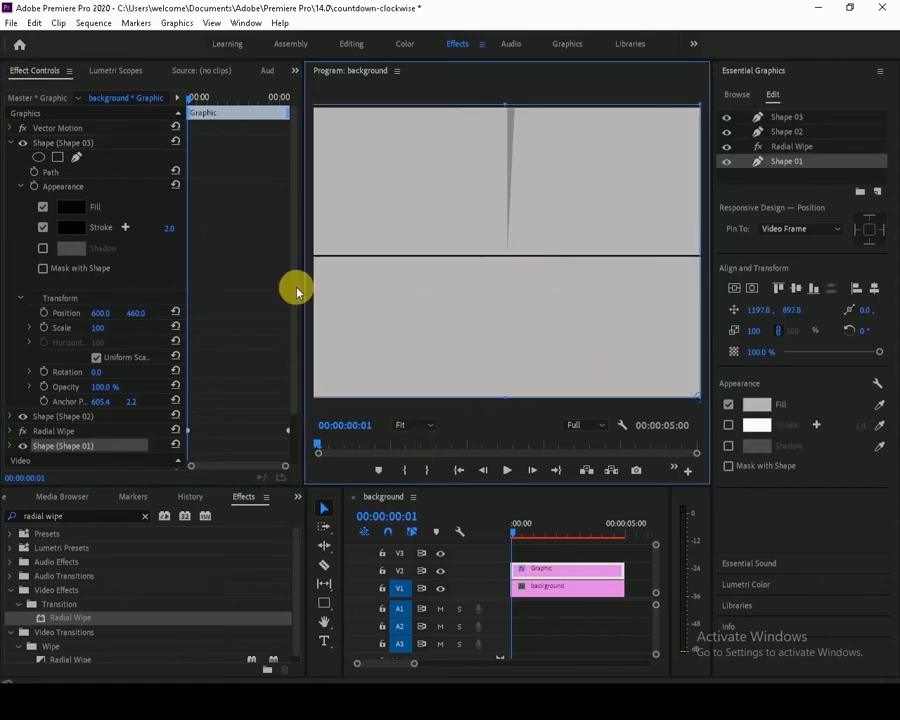
{"action": "type", "text": "450"}
{"action": "key", "text": "Tab"}
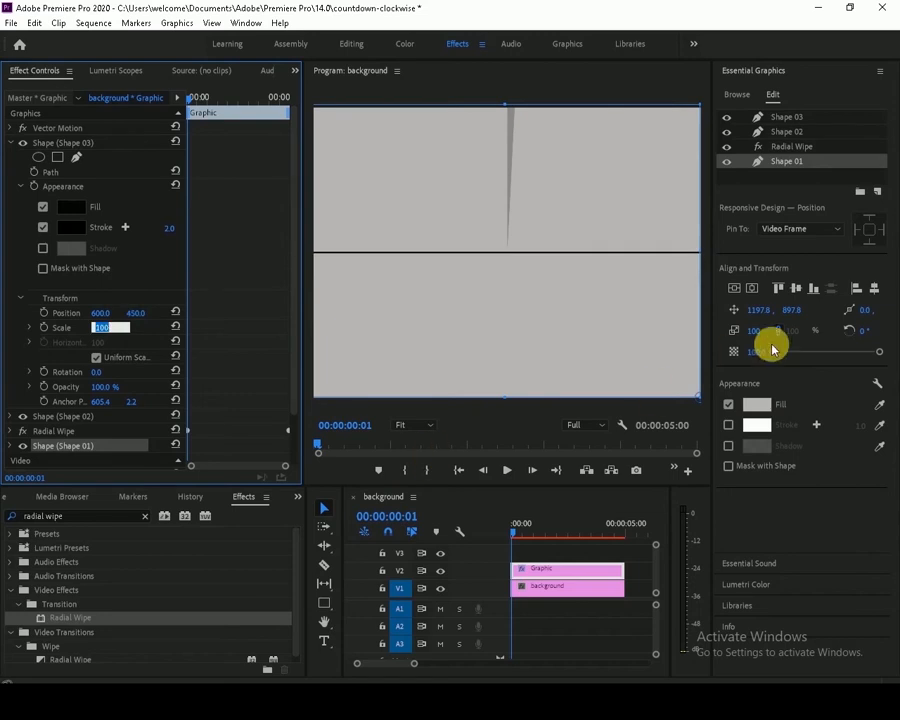
Set the stroke width of Shape 03 to 1.0 and check the line in the frame
{"action": "left_click", "coordinate": [786, 117]}
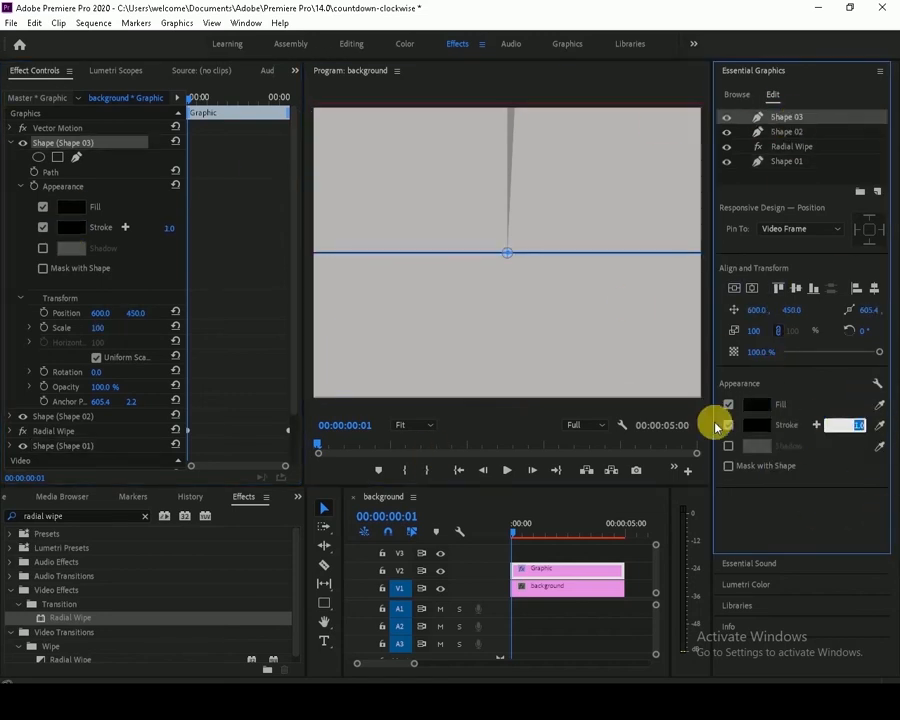
{"action": "left_click", "coordinate": [557, 358]}
{"action": "mouse_move", "coordinate": [518, 527]}
{"action": "left_mouse_down"}
{"action": "mouse_move", "coordinate": [585, 530]}
{"action": "mouse_move", "coordinate": [513, 527]}
{"action": "left_mouse_up"}
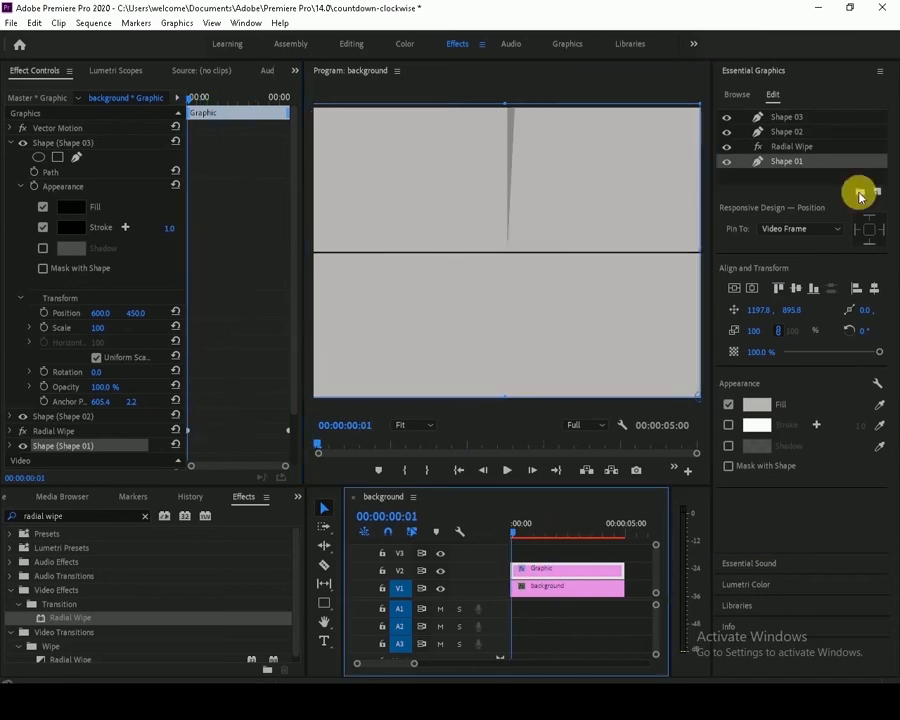
Try Shape 03 without its fill, leaving only the stroke
{"action": "left_click", "coordinate": [790, 117]}
{"action": "left_click", "coordinate": [859, 425]}
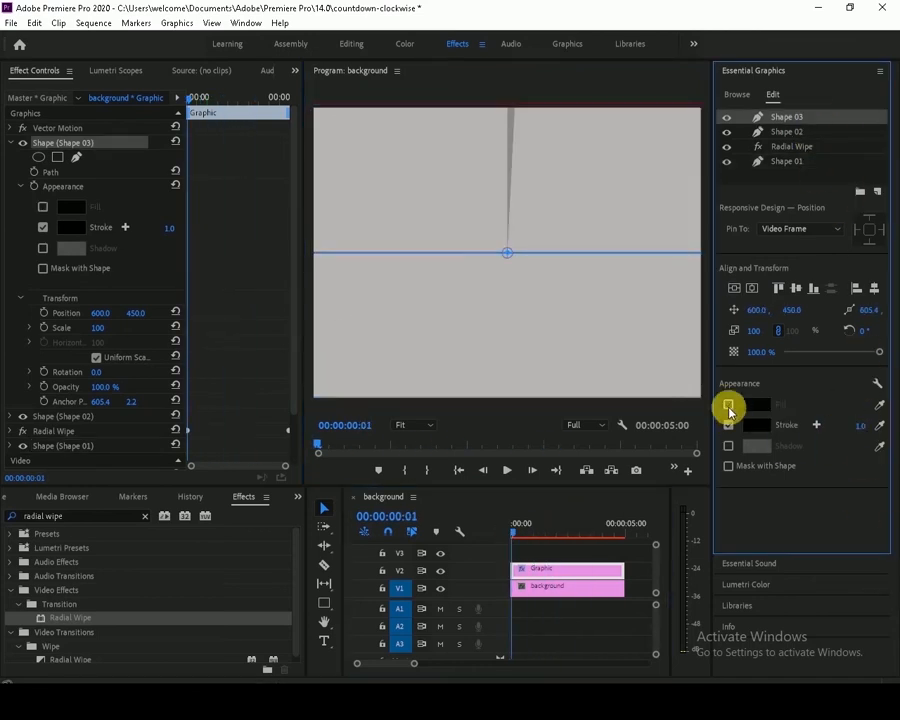
{"action": "left_click", "coordinate": [629, 342]}
With the playhead at 00:00:00:00, enable the fill of Shape 03 and turn off its stroke
{"action": "mouse_move", "coordinate": [516, 533]}
{"action": "left_mouse_down"}
{"action": "mouse_move", "coordinate": [527, 538]}
{"action": "mouse_move", "coordinate": [513, 530]}
{"action": "left_mouse_up"}
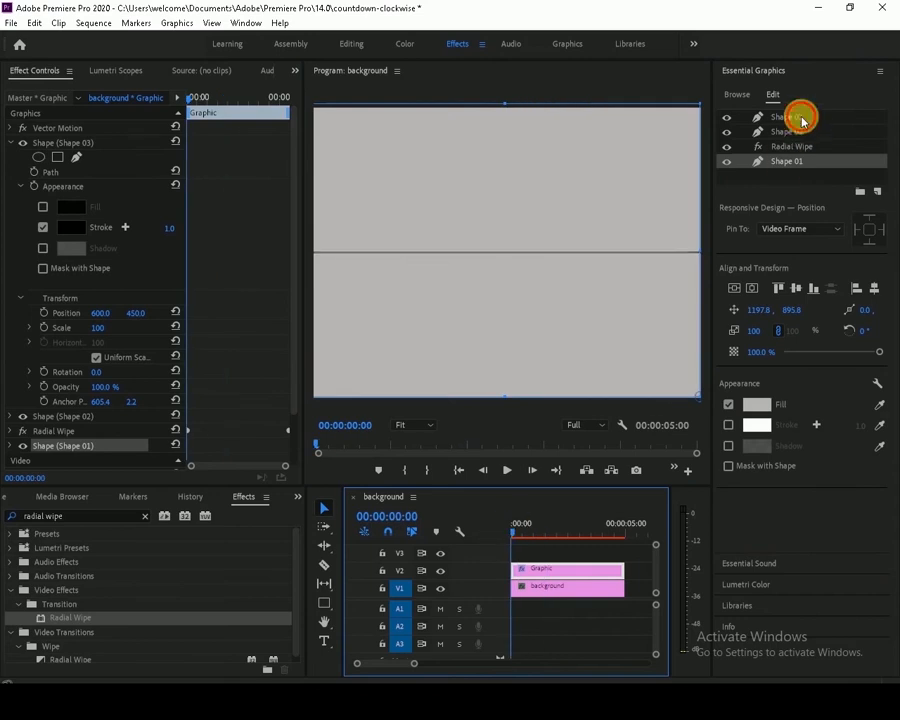
{"action": "left_click", "coordinate": [795, 118]}
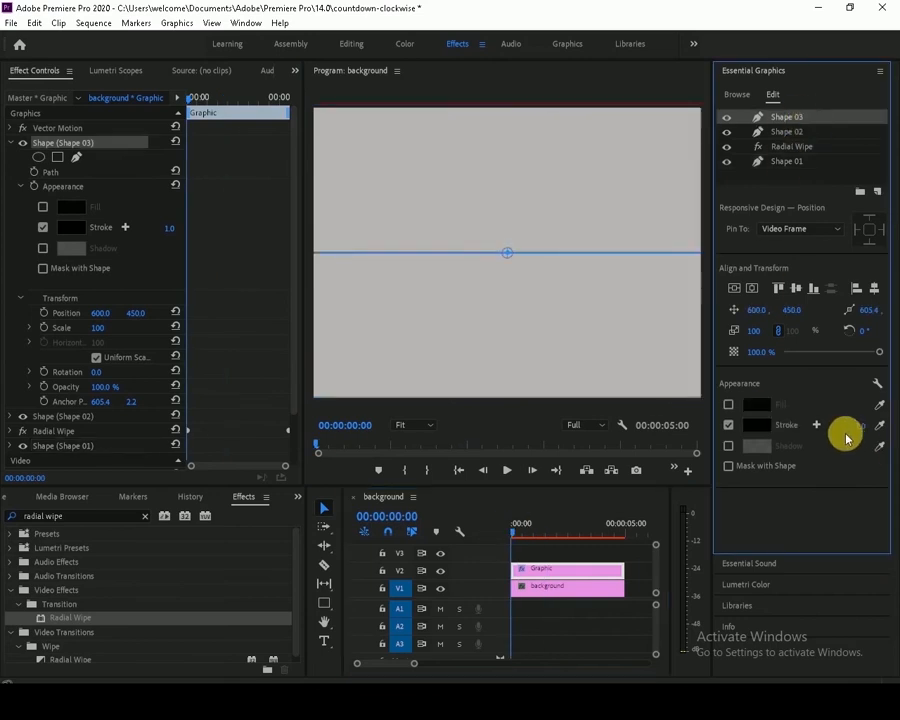
{"action": "left_click", "coordinate": [733, 405]}
{"action": "left_click", "coordinate": [619, 279]}
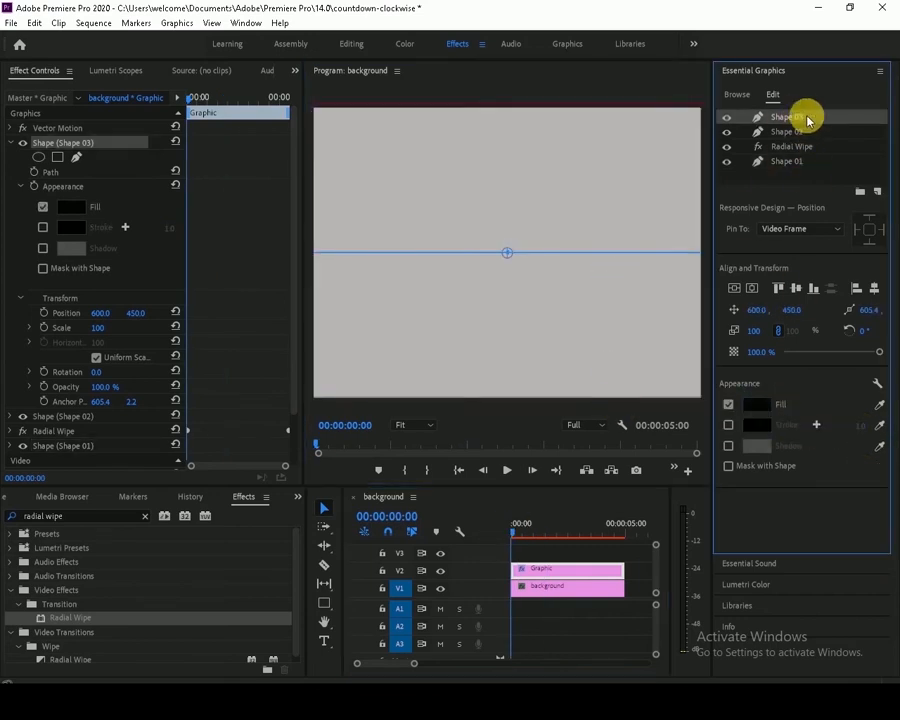
Duplicate the Shape 03 line layer and rename the copy as Shape 04
{"action": "key", "text": "ctrl+c"}
{"action": "key", "text": "ctrl+v"}
{"action": "double_click", "coordinate": [838, 118]}
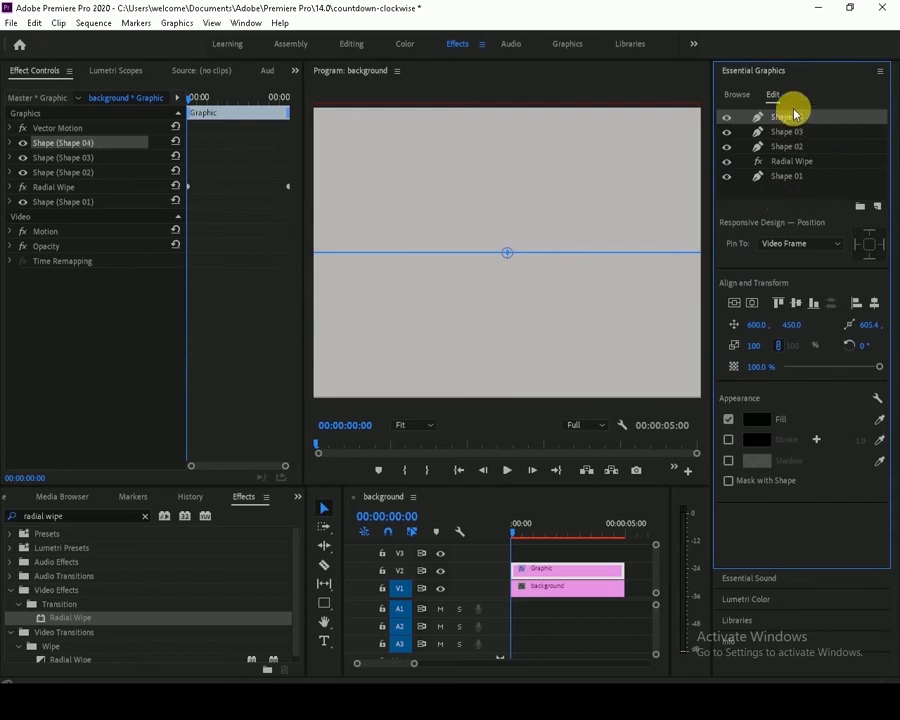
Set the rotation of Shape 04 to 90° so it crosses the horizontal line vertically
{"action": "key", "text": "Return"}
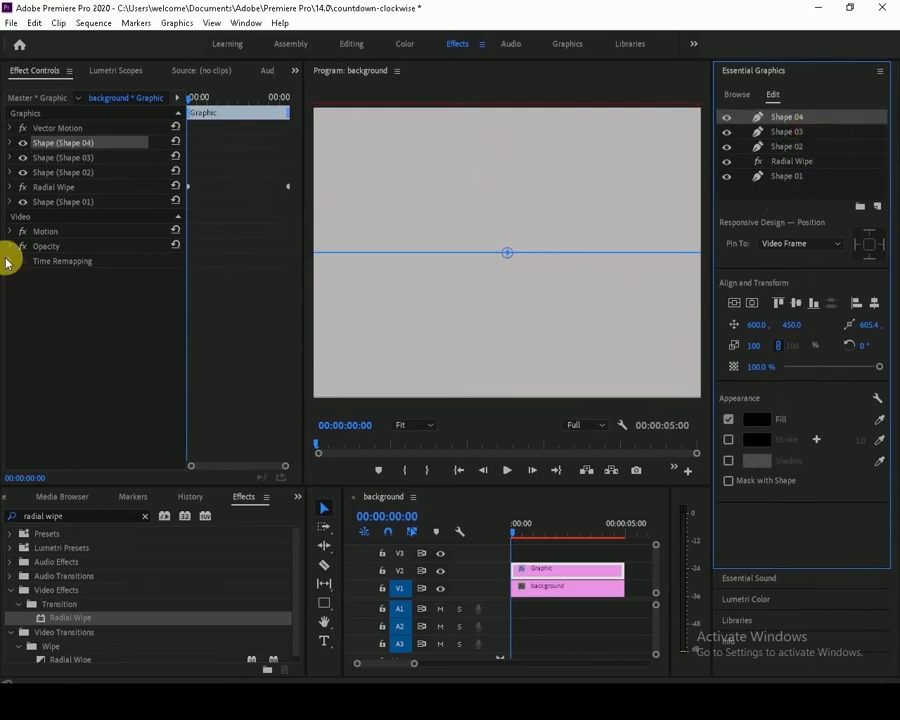
{"action": "left_click", "coordinate": [11, 142]}
{"action": "left_click", "coordinate": [141, 312]}
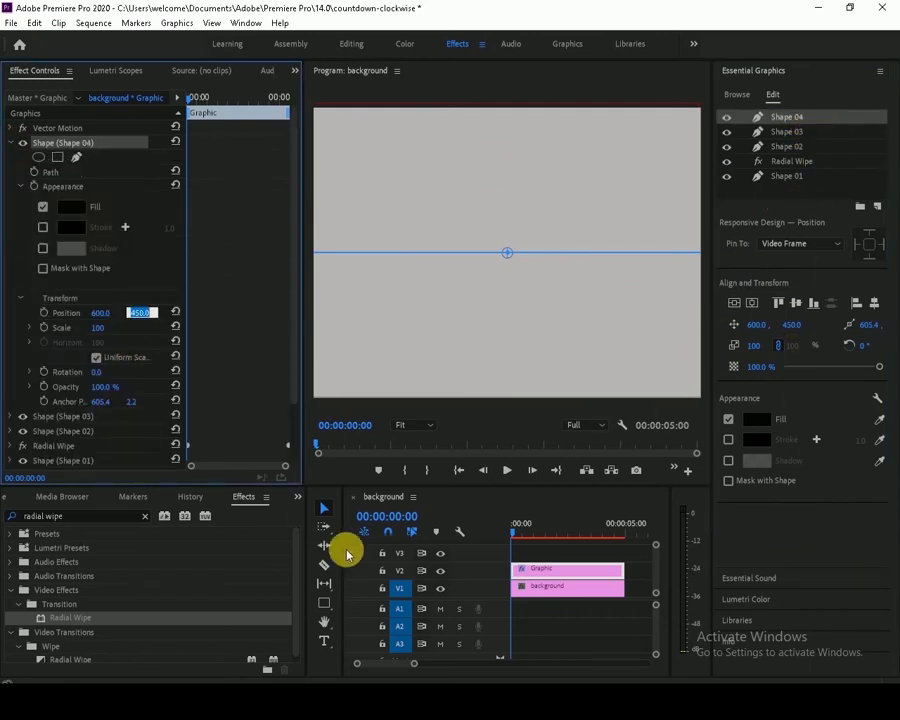
{"action": "key", "text": "Tab"}
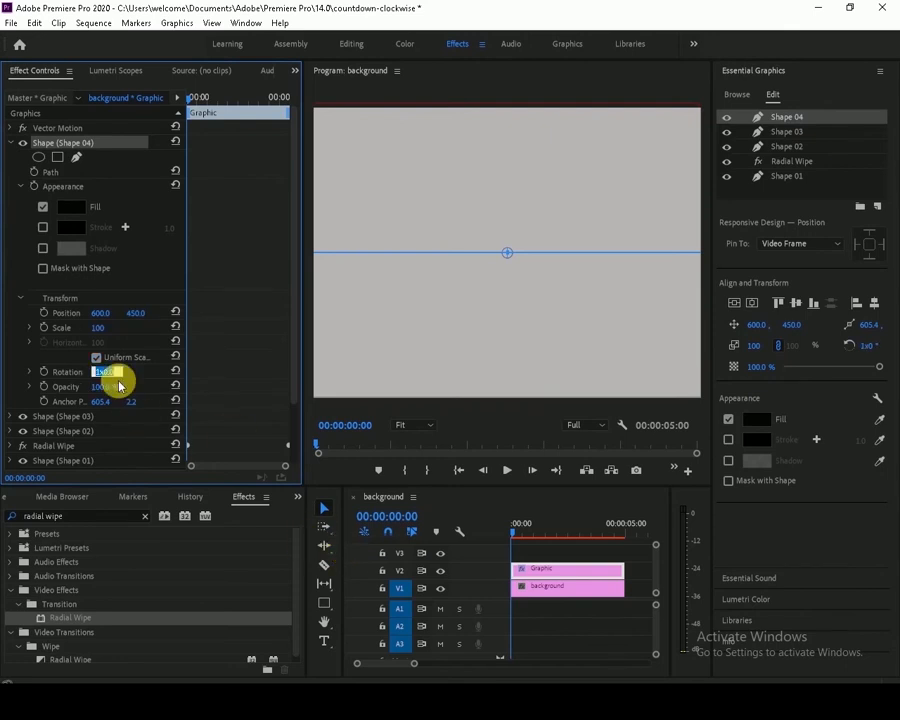
{"action": "left_click", "coordinate": [29, 371]}
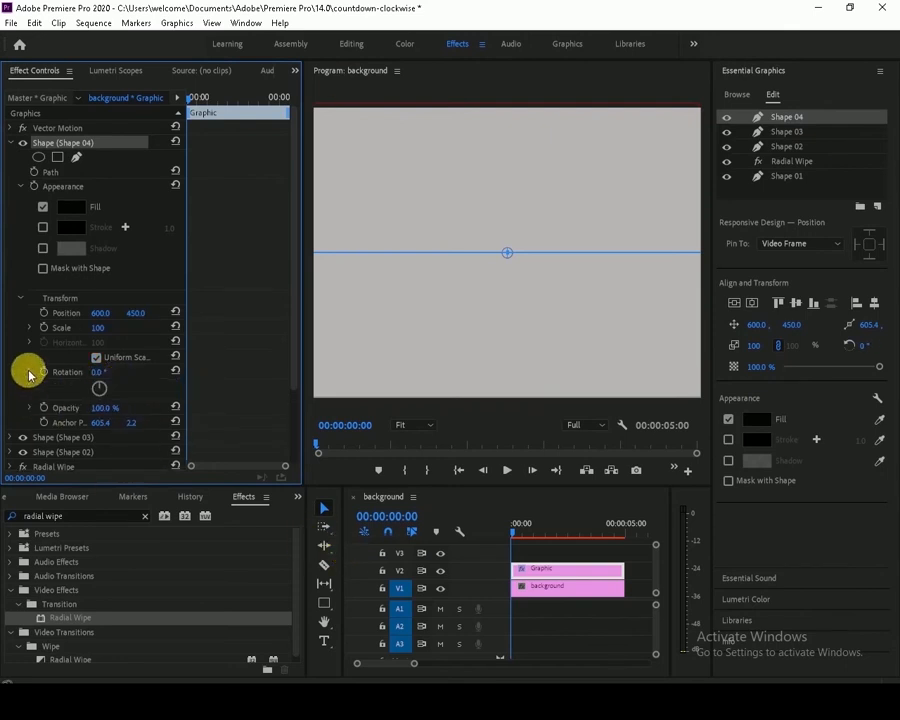
{"action": "left_click_drag", "start_coordinate": [98, 388], "coordinate": [107, 392]}
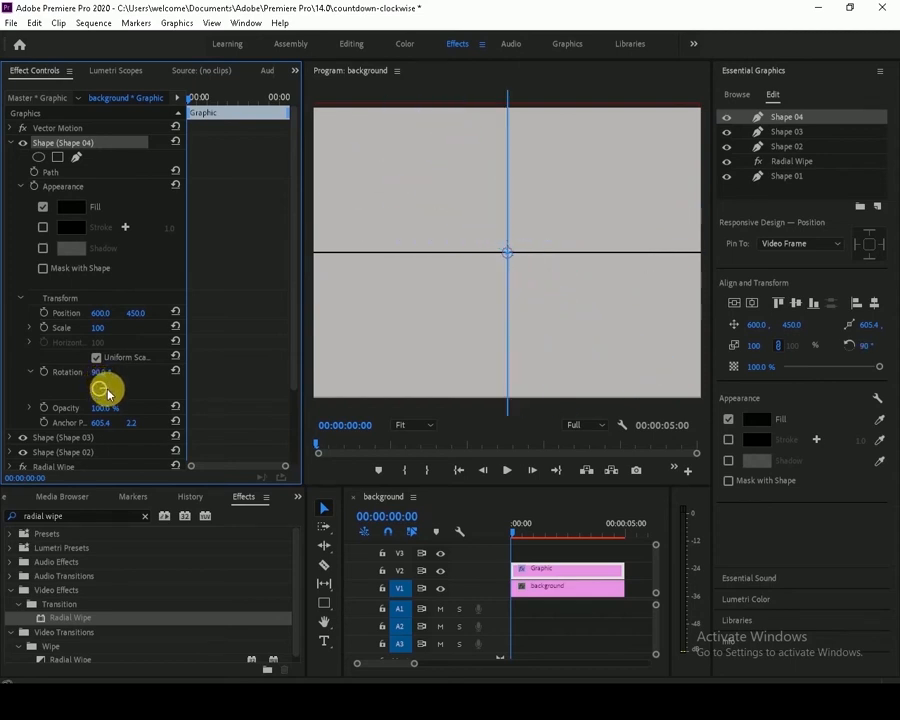
Play the sequence from the start to review the wipe with the crossing lines, and return the playhead to 00:00:00:00
{"action": "left_click", "coordinate": [520, 538]}
{"action": "key", "text": "space"}
{"action": "left_click", "coordinate": [416, 315]}
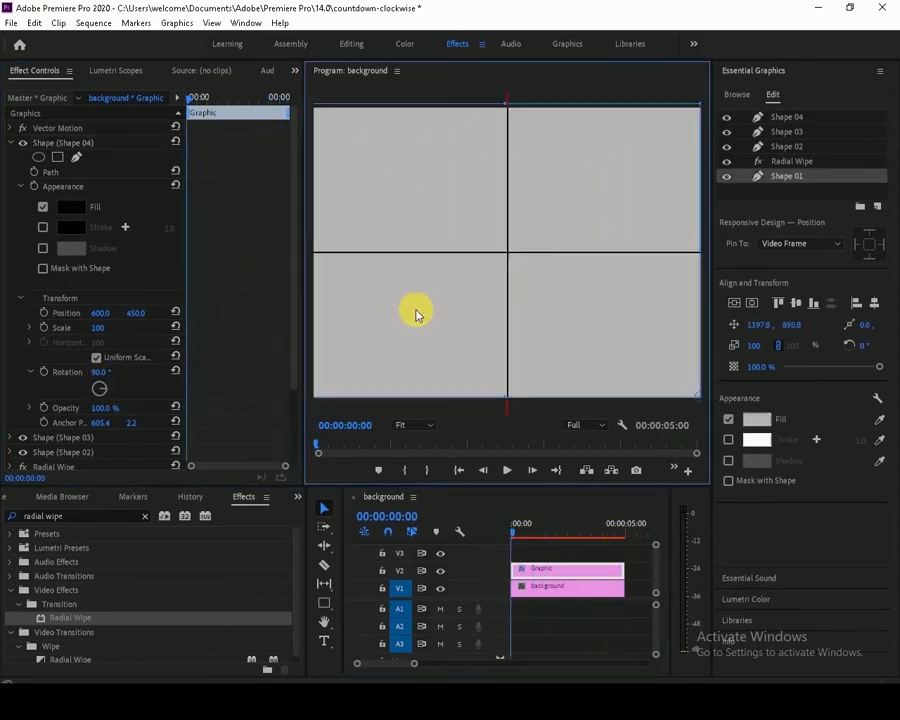
{"action": "mouse_move", "coordinate": [513, 537]}
{"action": "left_mouse_down"}
{"action": "mouse_move", "coordinate": [613, 537]}
{"action": "mouse_move", "coordinate": [510, 544]}
{"action": "left_mouse_up"}
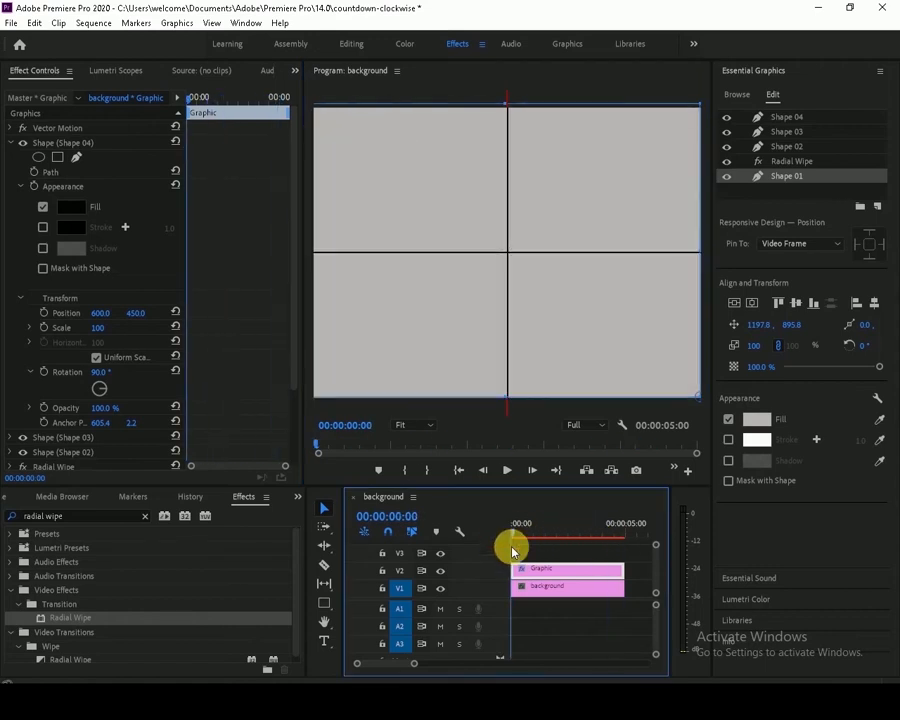
{"action": "key", "text": "space"}
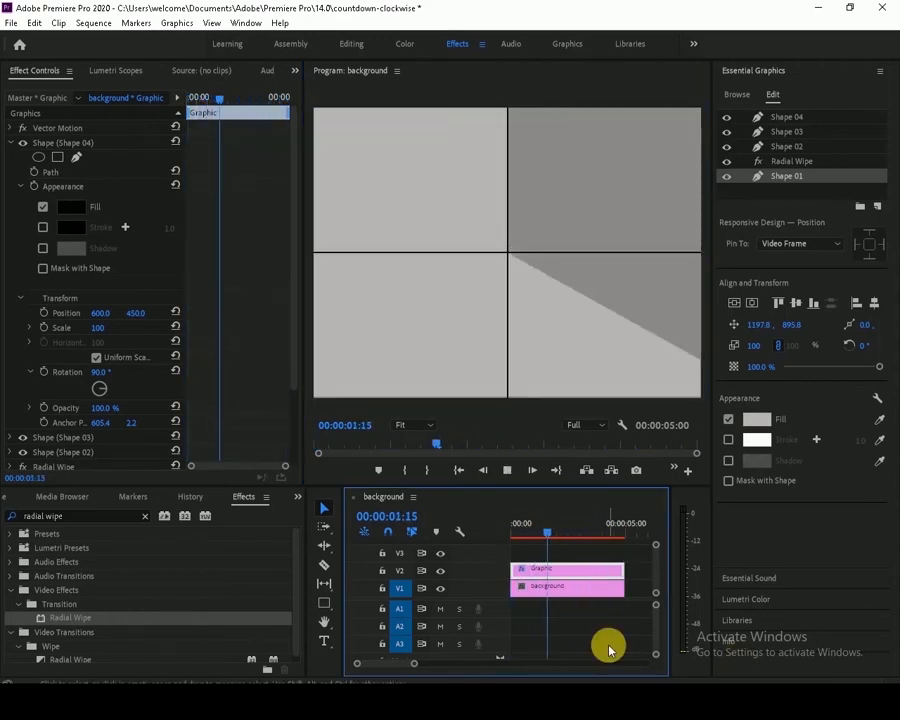
{"action": "left_click", "coordinate": [12, 142]}
{"action": "left_click_drag", "start_coordinate": [622, 528], "coordinate": [496, 542]}
Draw a thin vertical rectangle about 839 px tall beside the vertical centre line and fill it with black
{"action": "left_click", "coordinate": [324, 603]}
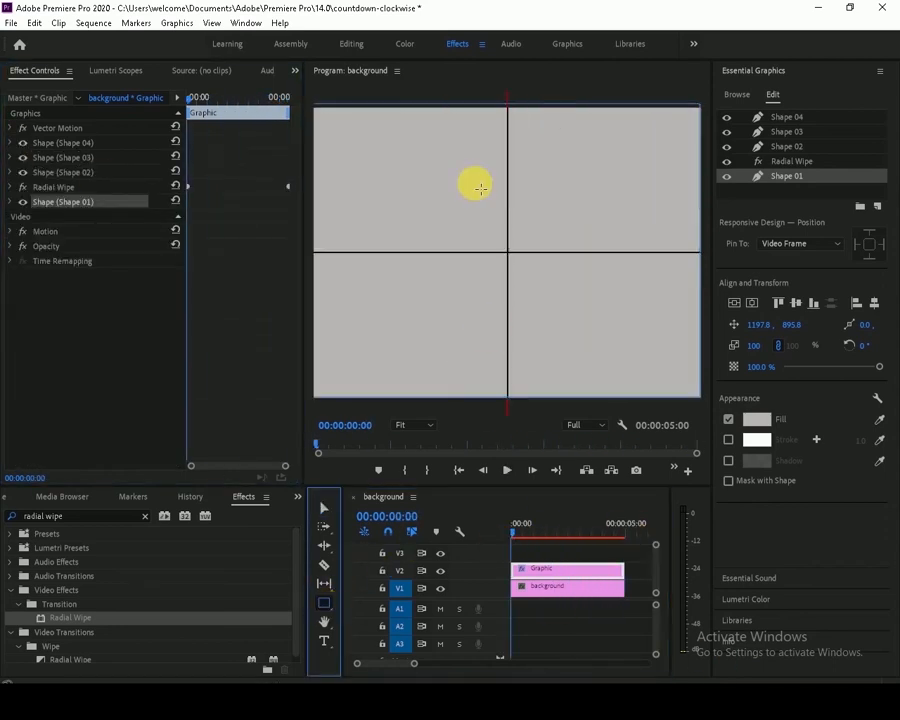
{"action": "left_click_drag", "start_coordinate": [497, 121], "coordinate": [494, 196]}
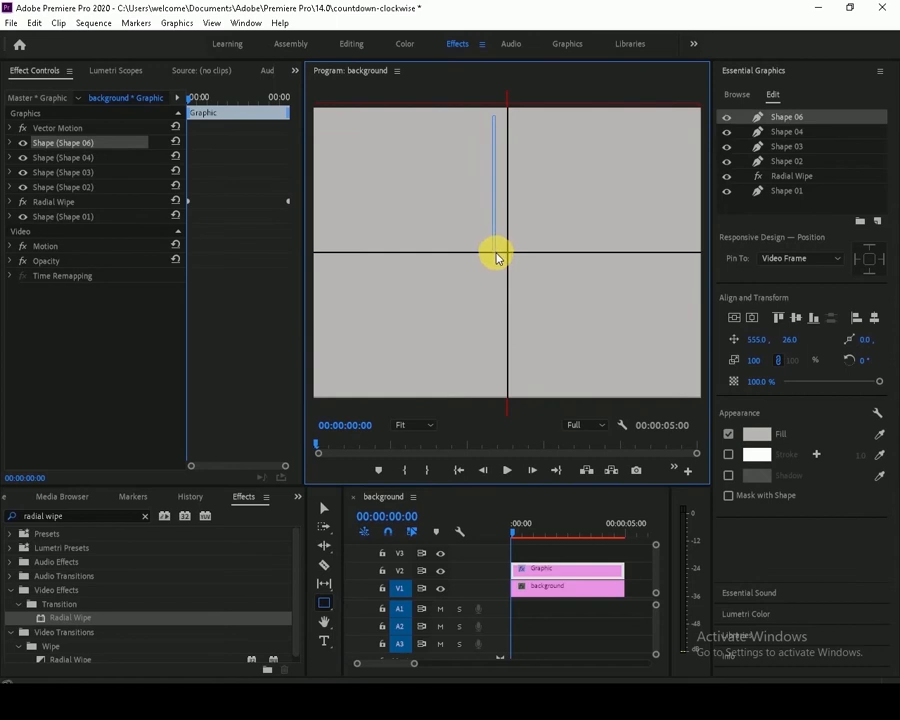
{"action": "left_click_drag", "start_coordinate": [498, 273], "coordinate": [497, 368]}
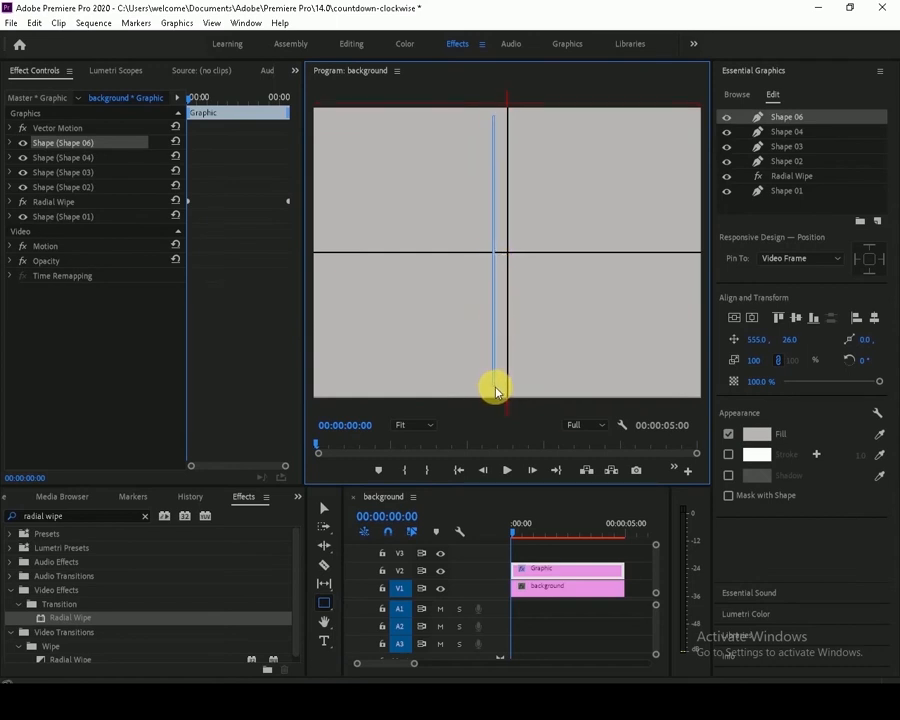
{"action": "left_click", "coordinate": [760, 435]}
{"action": "left_click", "coordinate": [296, 474]}
{"action": "left_click", "coordinate": [605, 277]}
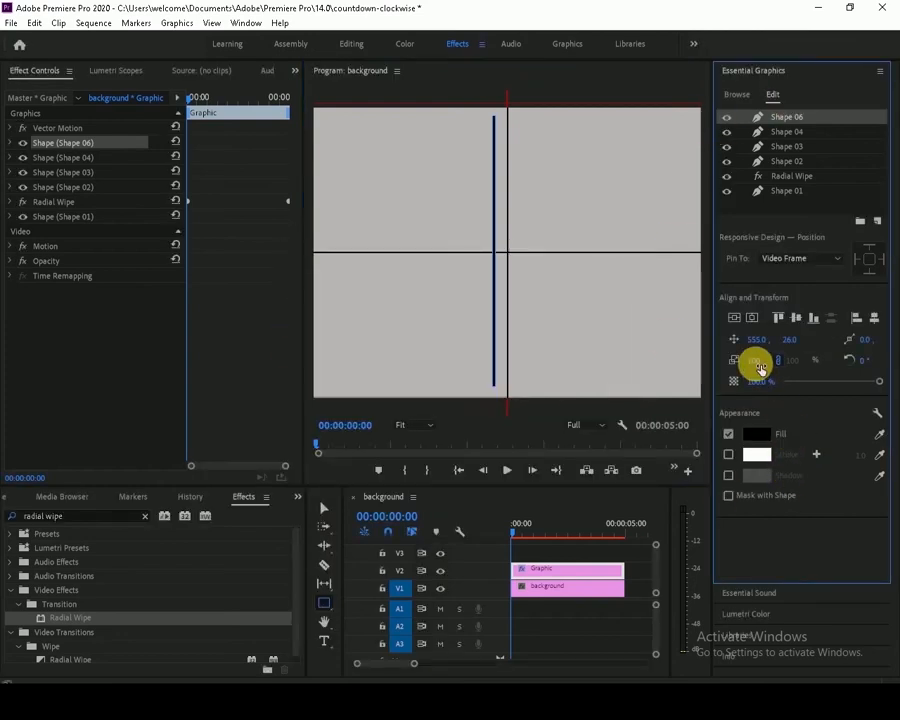
Rename the new rectangle as Shape 05 and move its anchor point to the lower end of the bar
{"action": "double_click", "coordinate": [824, 118]}
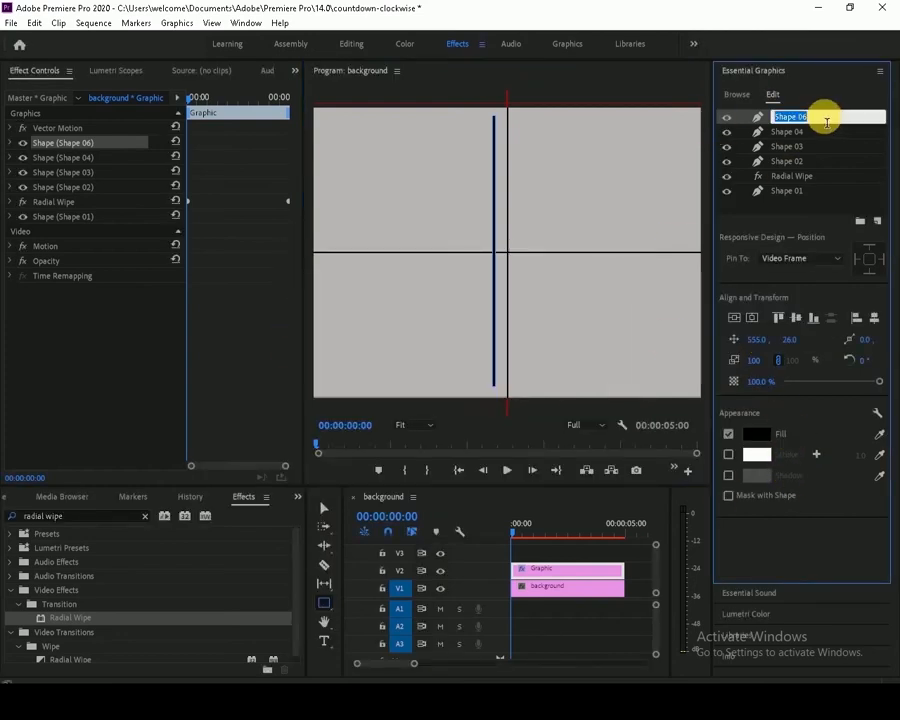
{"action": "key", "text": "Return"}
{"action": "key", "text": "v"}
{"action": "left_click", "coordinate": [492, 356]}
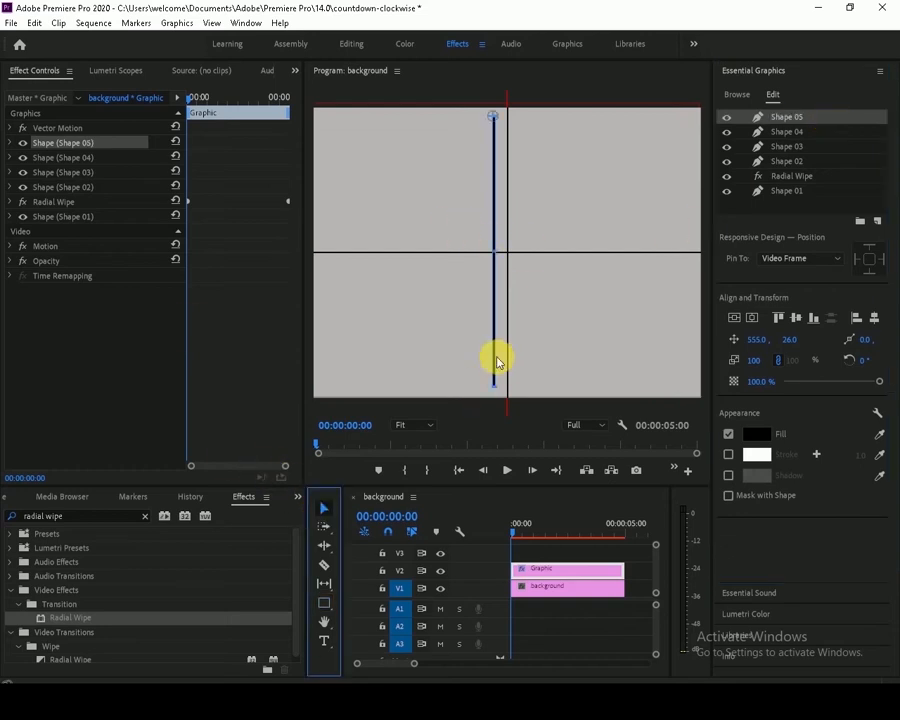
{"action": "left_click_drag", "start_coordinate": [495, 120], "coordinate": [494, 400]}
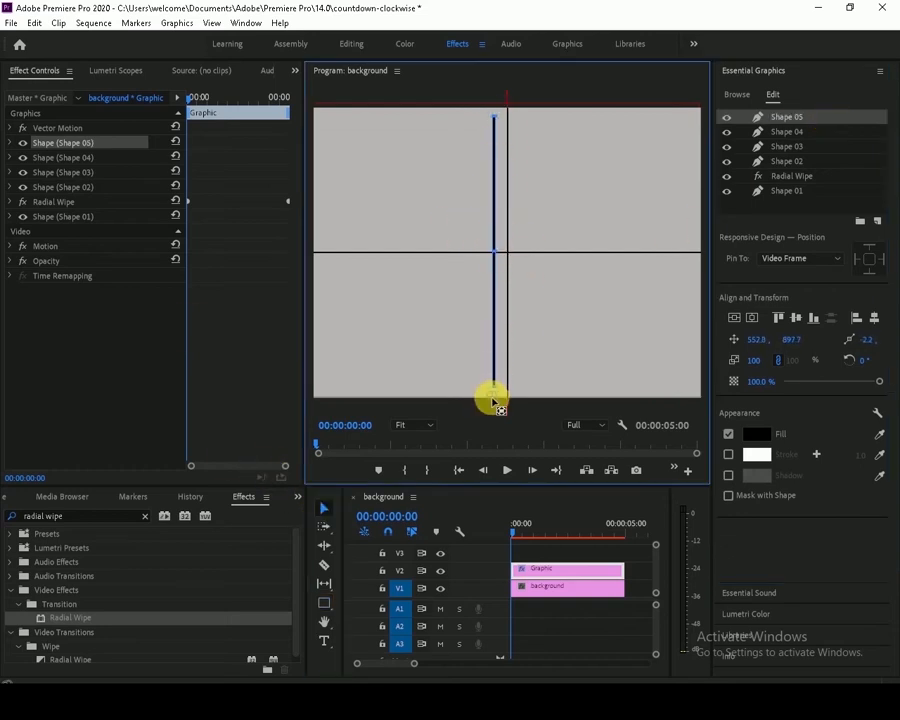
Set the position of Shape 05 to 600, 450 so its anchor sits at the frame's centre
{"action": "left_click", "coordinate": [13, 143]}
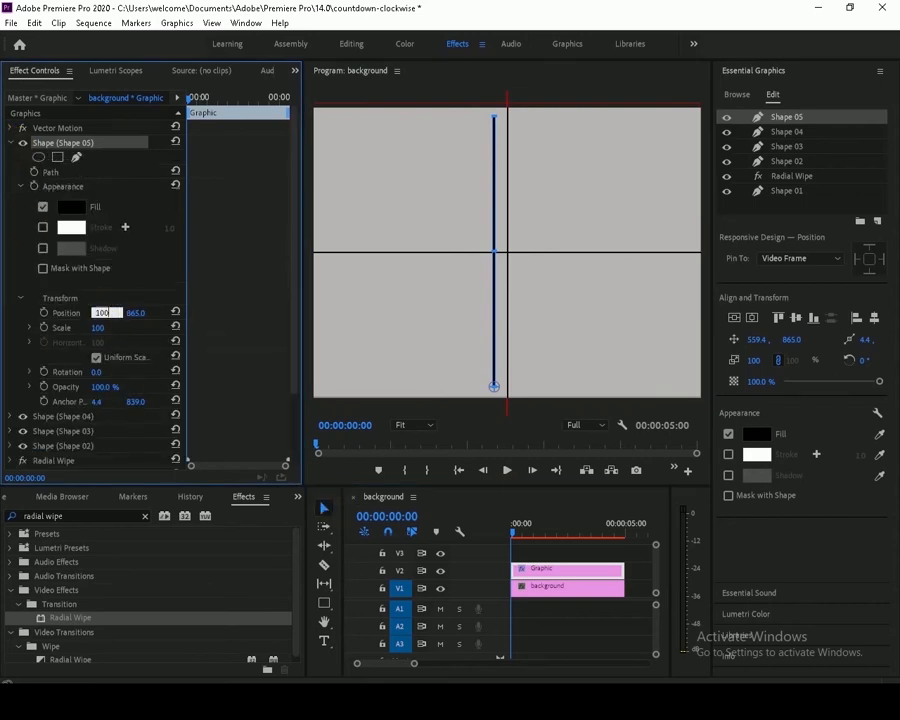
{"action": "key", "text": "Return"}
{"action": "key", "text": "Tab"}
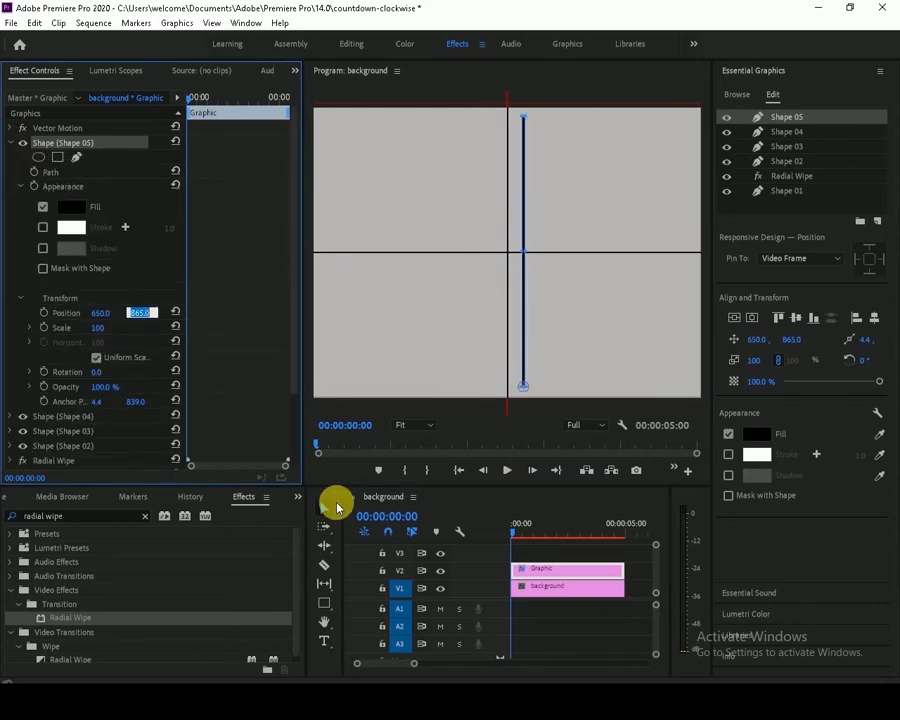
{"action": "type", "text": "600"}
{"action": "key", "text": "Tab"}
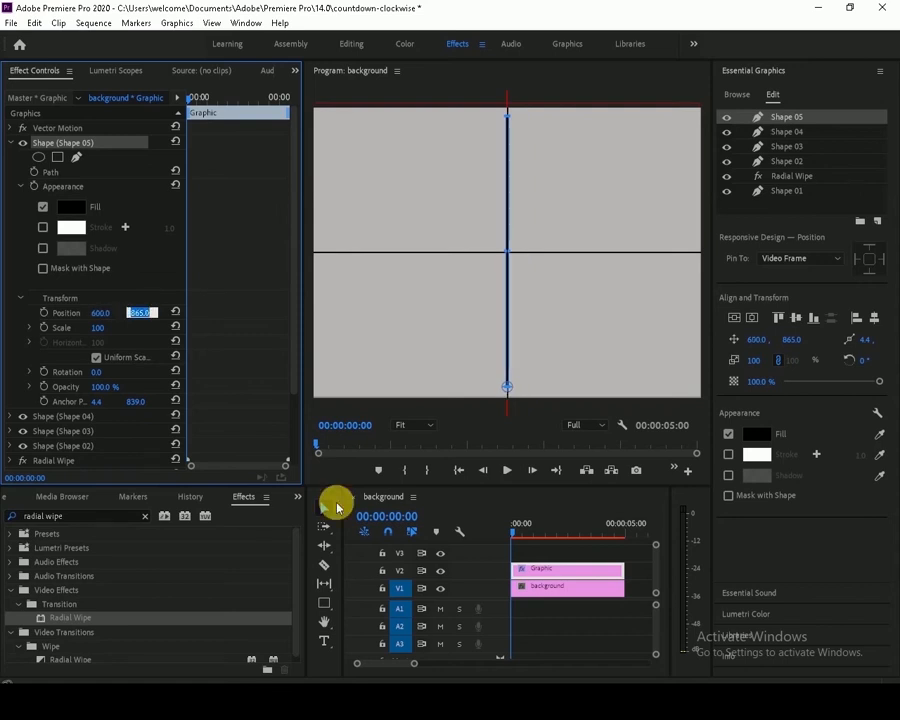
{"action": "type", "text": "200"}
{"action": "key", "text": "Tab"}
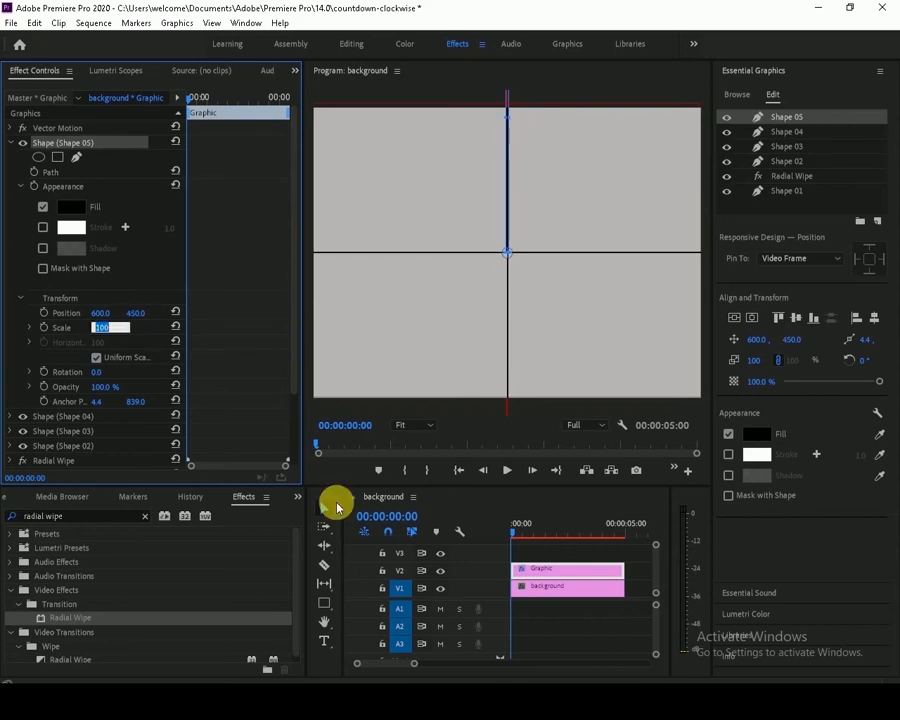
{"action": "left_click", "coordinate": [542, 335]}
Duplicate the Shape 05 layer and rename the copy as Shape 06
{"action": "right_click", "coordinate": [812, 117]}
{"action": "left_click", "coordinate": [829, 207]}
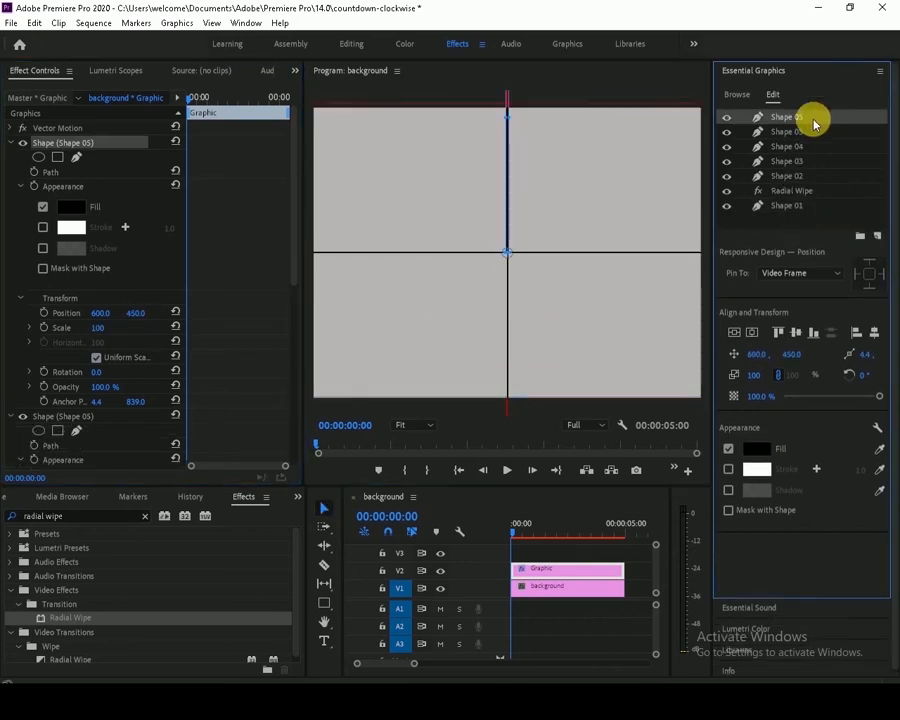
{"action": "left_click", "coordinate": [788, 118]}
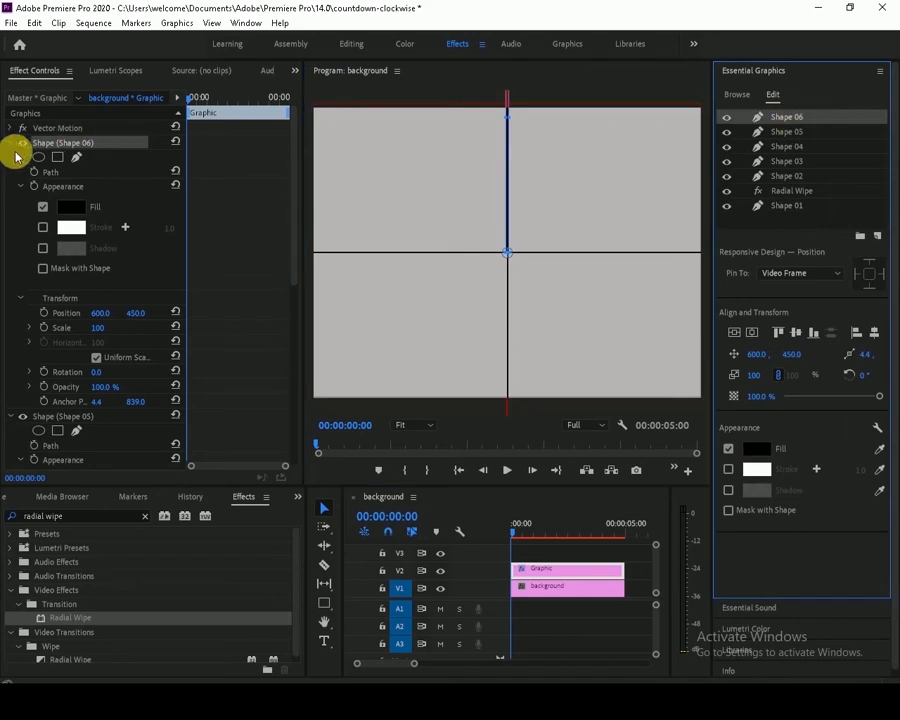
Keyframe the rotation of Shape 06 from 0.0° at 00:00:00:00 to one full turn (1x0.0°) at 00:00:04:23
{"action": "scroll", "coordinate": [100, 385], "scroll_direction": "down", "scroll_amount": 3}
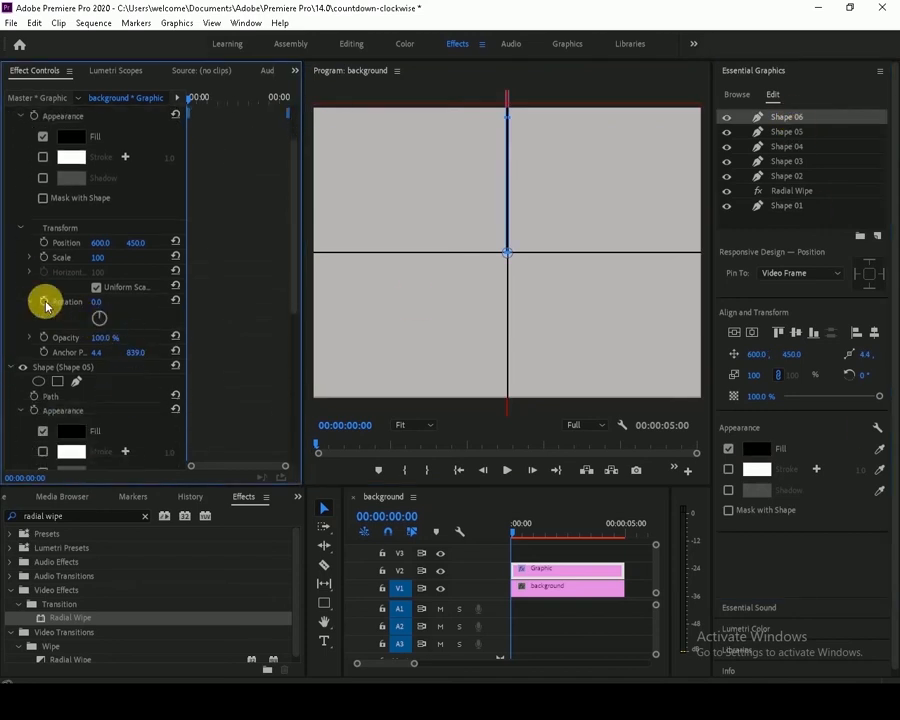
{"action": "left_click", "coordinate": [31, 301]}
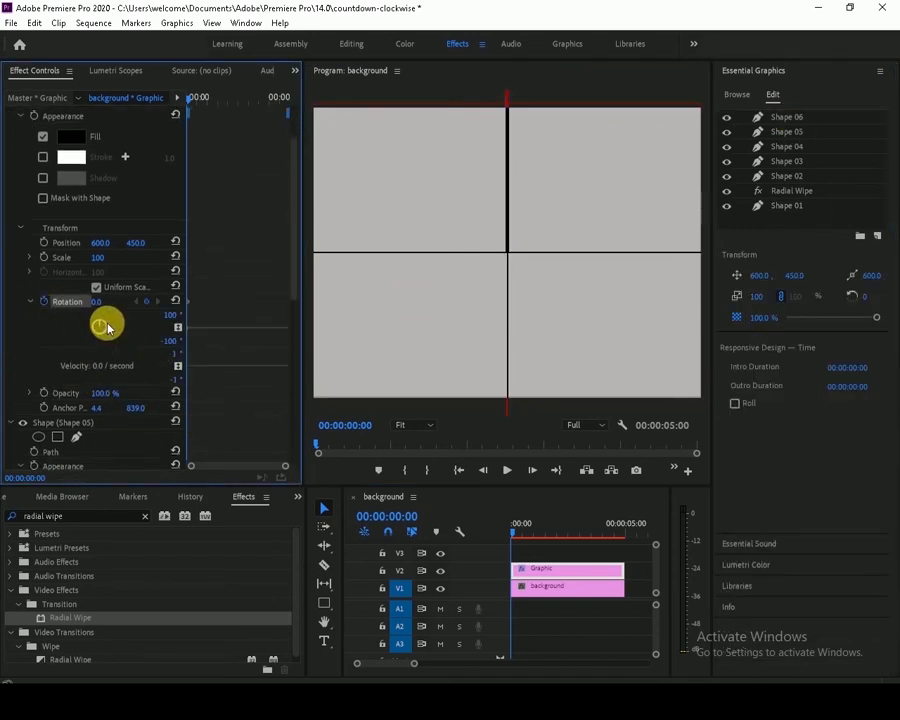
{"action": "key", "text": "space"}
{"action": "left_click_drag", "start_coordinate": [520, 532], "coordinate": [622, 538]}
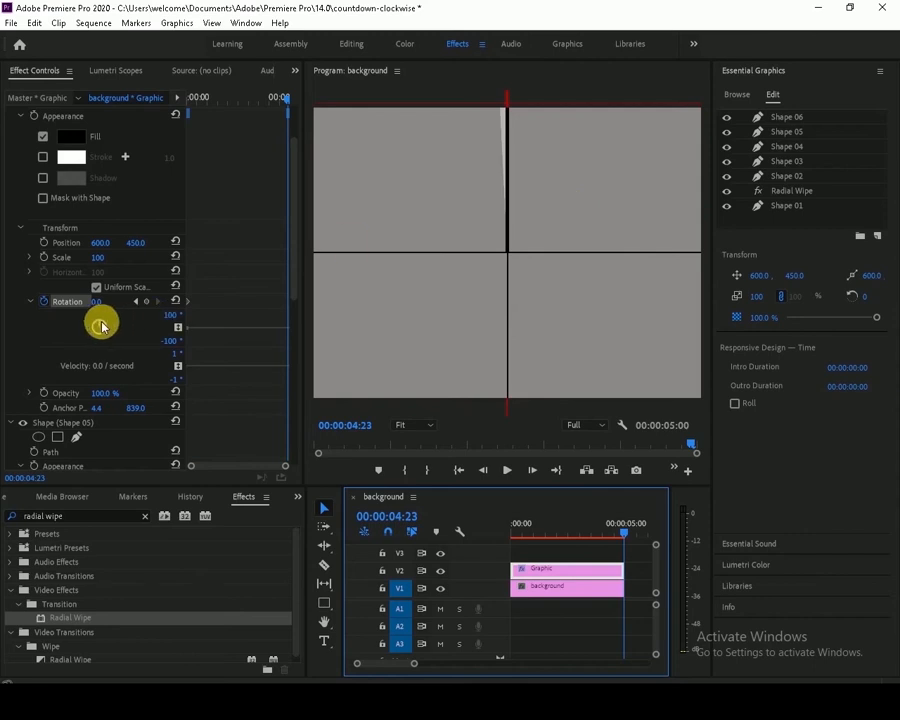
{"action": "mouse_move", "coordinate": [102, 325]}
{"action": "left_mouse_down"}
{"action": "mouse_move", "coordinate": [100, 333]}
{"action": "mouse_move", "coordinate": [97, 322]}
{"action": "left_mouse_up"}
Play the sequence from the start to review the rotating bar against the wipe, and inspect its last frame at 00:00:04:23
{"action": "left_click", "coordinate": [514, 536]}
{"action": "key", "text": "space"}
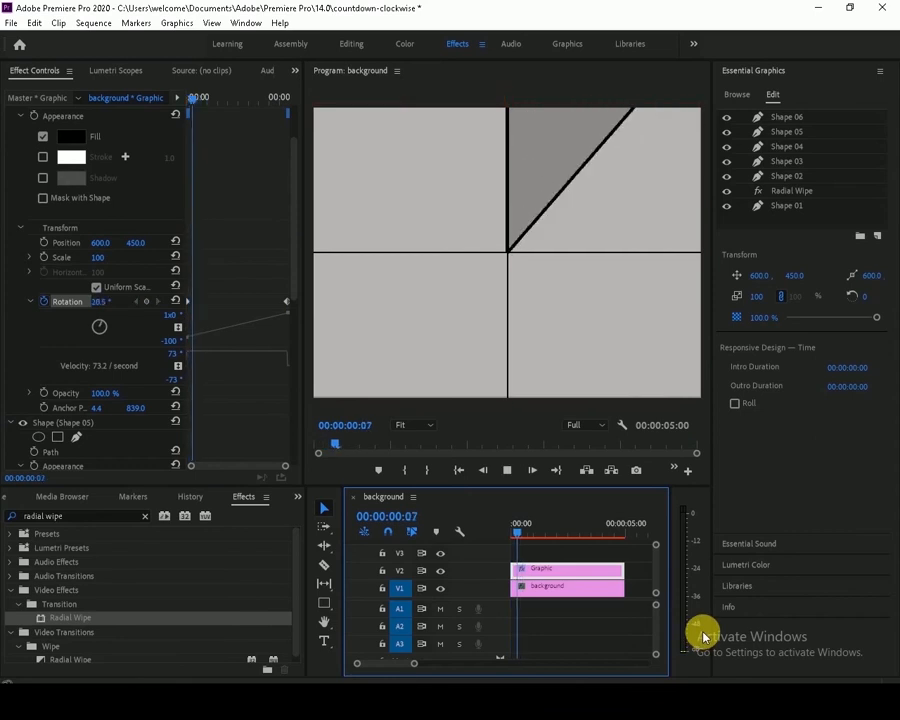
{"action": "left_click", "coordinate": [510, 535]}
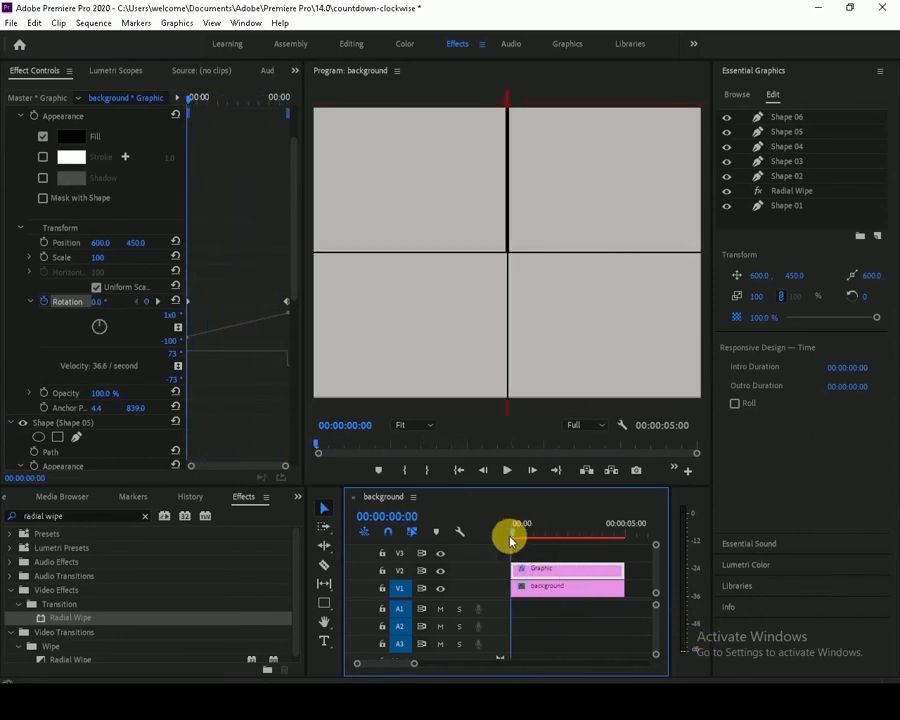
{"action": "left_click", "coordinate": [593, 570]}
{"action": "key", "text": "End"}
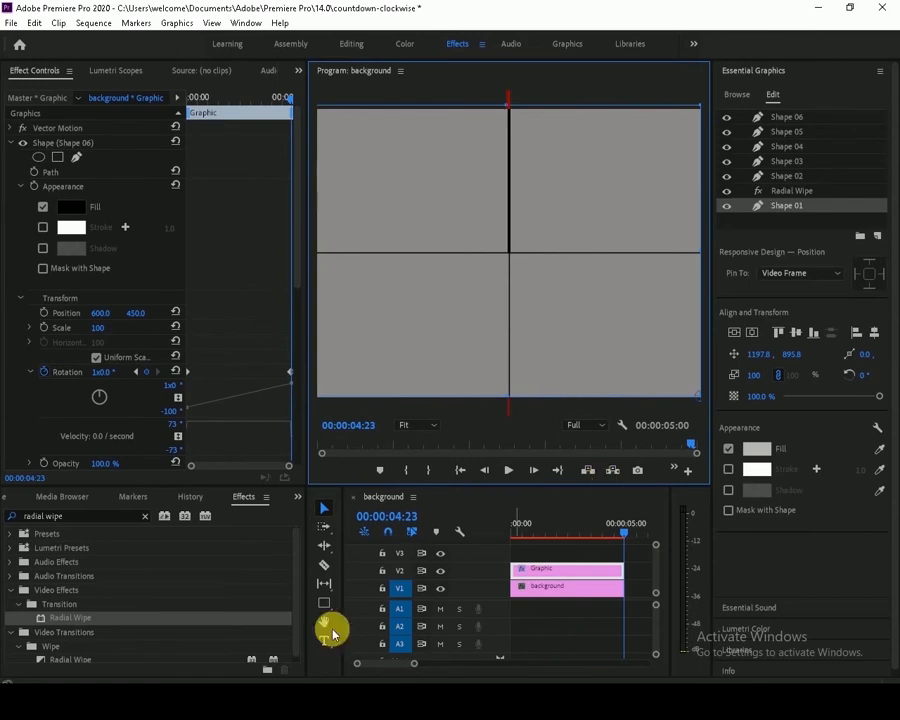
Create a 1200 x 900 transparent video at 25.00 fps with square pixels and place it on V3 from the start
{"action": "left_click", "coordinate": [297, 496]}
{"action": "left_click", "coordinate": [260, 663]}
{"action": "left_click", "coordinate": [290, 596]}
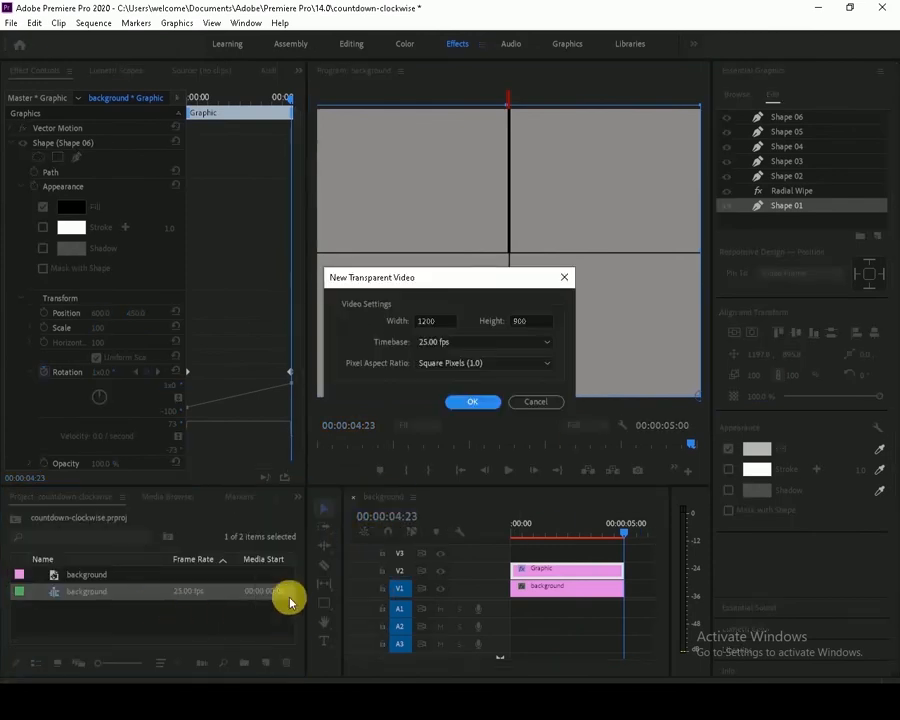
{"action": "left_click", "coordinate": [462, 400]}
{"action": "left_click_drag", "start_coordinate": [98, 591], "coordinate": [520, 556]}
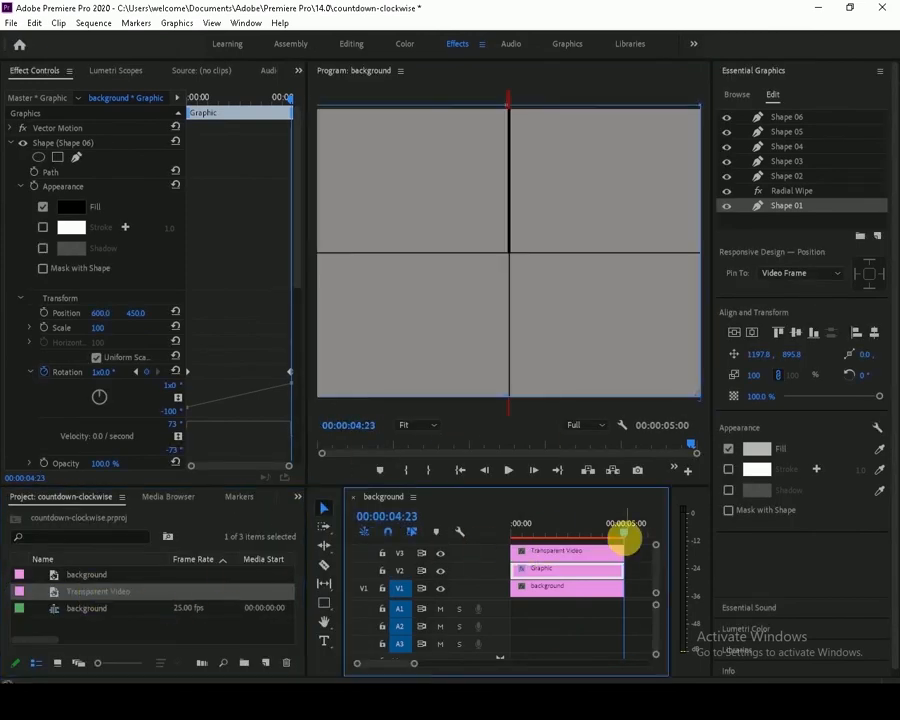
With the playhead at 00:00:00:00, find the Timecode effect and apply it to the Transparent Video clip
{"action": "left_click_drag", "start_coordinate": [624, 532], "coordinate": [498, 538]}
{"action": "left_click", "coordinate": [542, 556]}
{"action": "left_click", "coordinate": [78, 539]}
{"action": "left_click", "coordinate": [295, 497]}
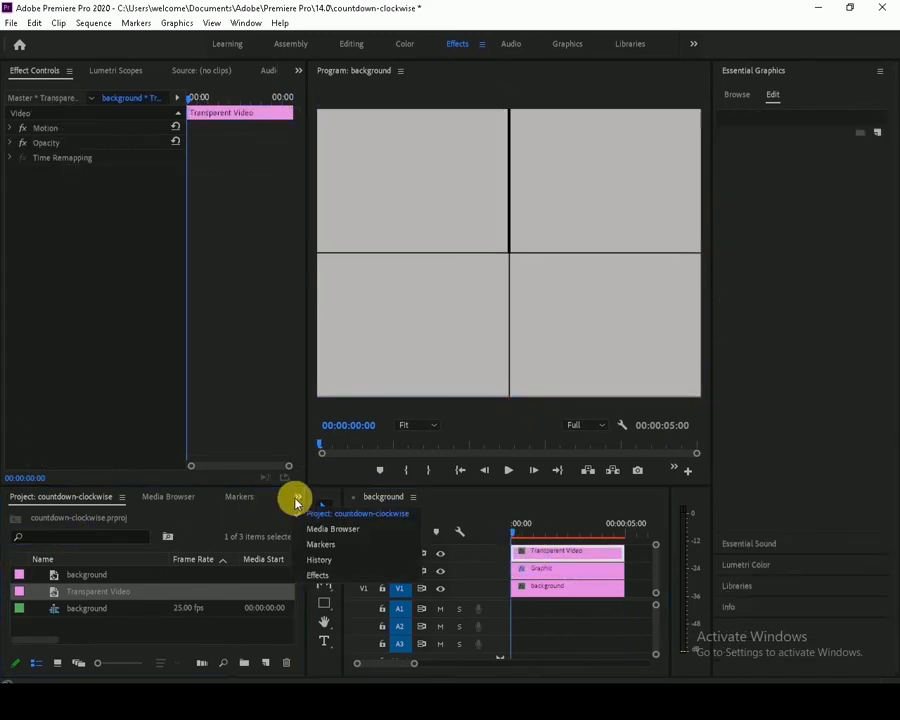
{"action": "left_click", "coordinate": [317, 575]}
{"action": "triple_click", "coordinate": [104, 514]}
{"action": "type", "text": "timecode"}
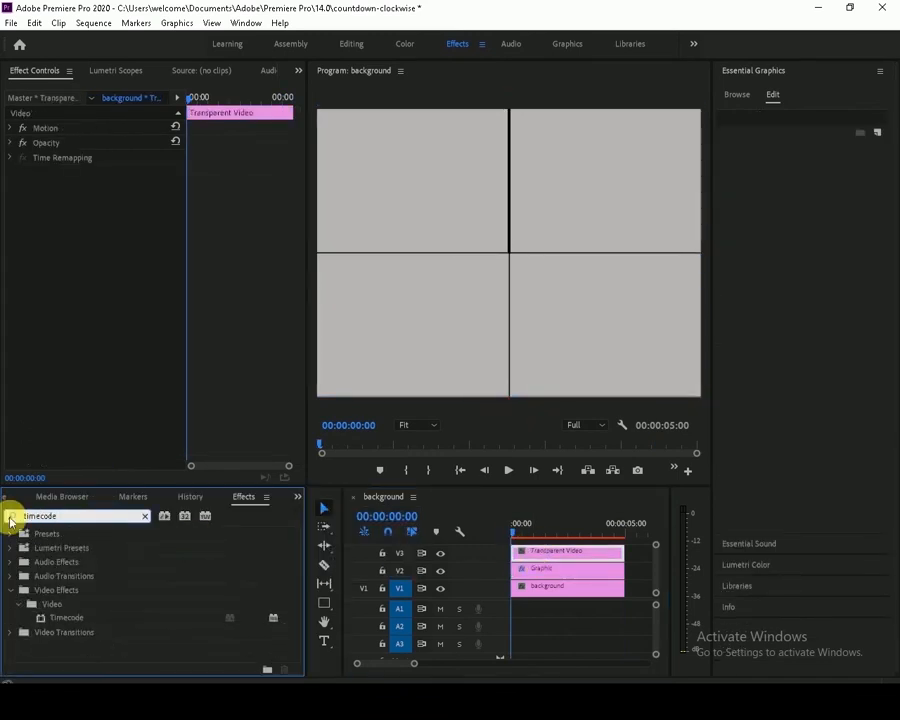
{"action": "left_click_drag", "start_coordinate": [67, 617], "coordinate": [560, 552]}
Set the timecode's size to 50% and its vertical position to 450
{"action": "left_click", "coordinate": [101, 216]}
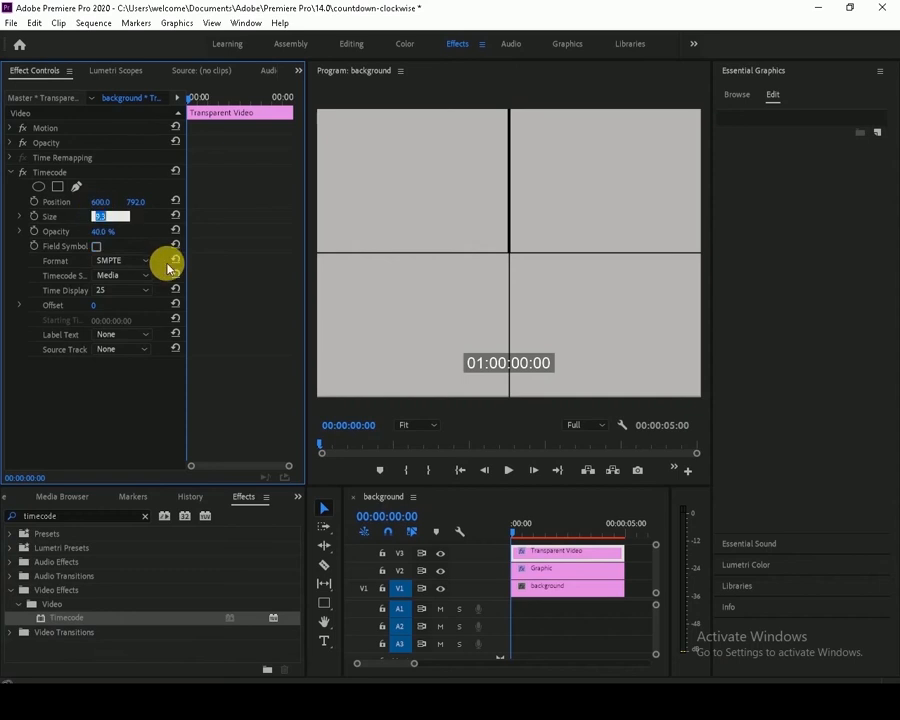
{"action": "type", "text": "50"}
{"action": "key", "text": "Tab"}
{"action": "type", "text": "500"}
{"action": "key", "text": "Tab"}
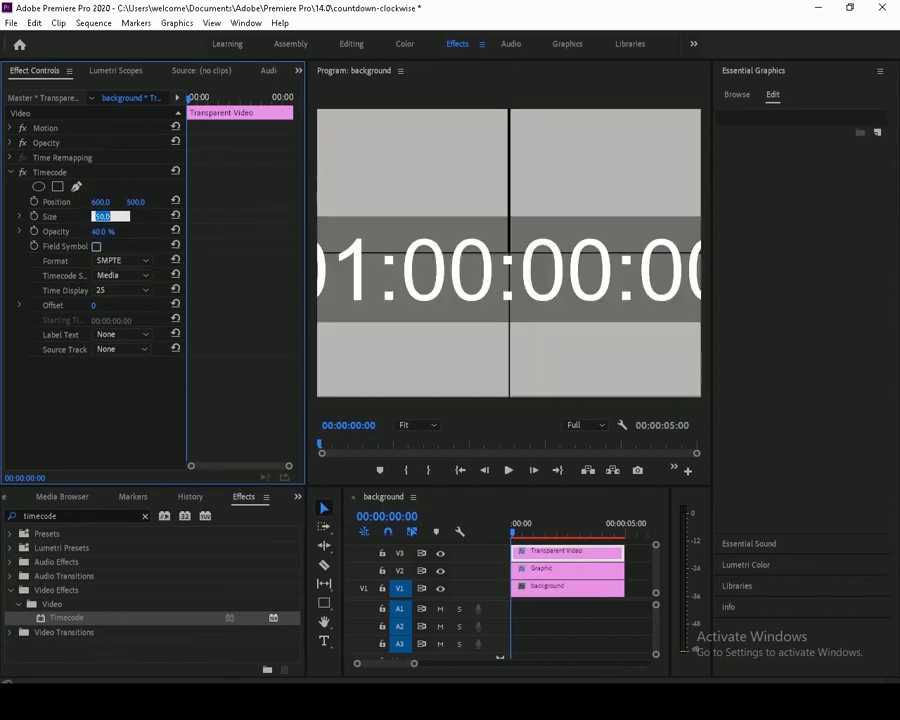
{"action": "type", "text": "450"}
{"action": "key", "text": "Tab"}
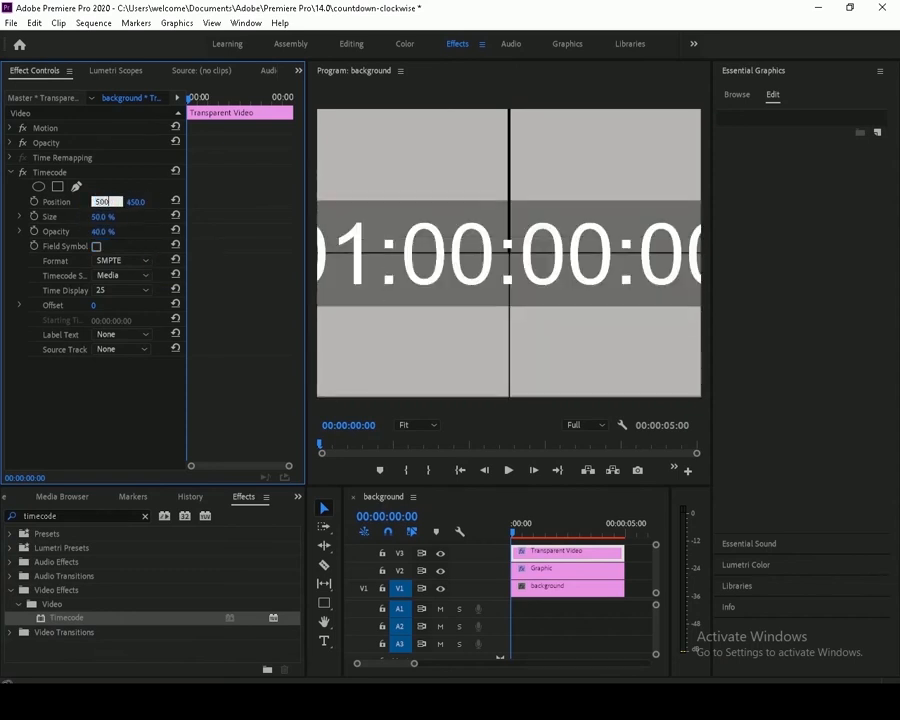
Try several horizontal positions for the timecode, ending at 420
{"action": "type", "text": "500"}
{"action": "key", "text": "Tab"}
{"action": "type", "text": "600"}
{"action": "key", "text": "Tab"}
{"action": "key", "text": "shift+Tab"}
{"action": "type", "text": "750"}
{"action": "key", "text": "Tab"}
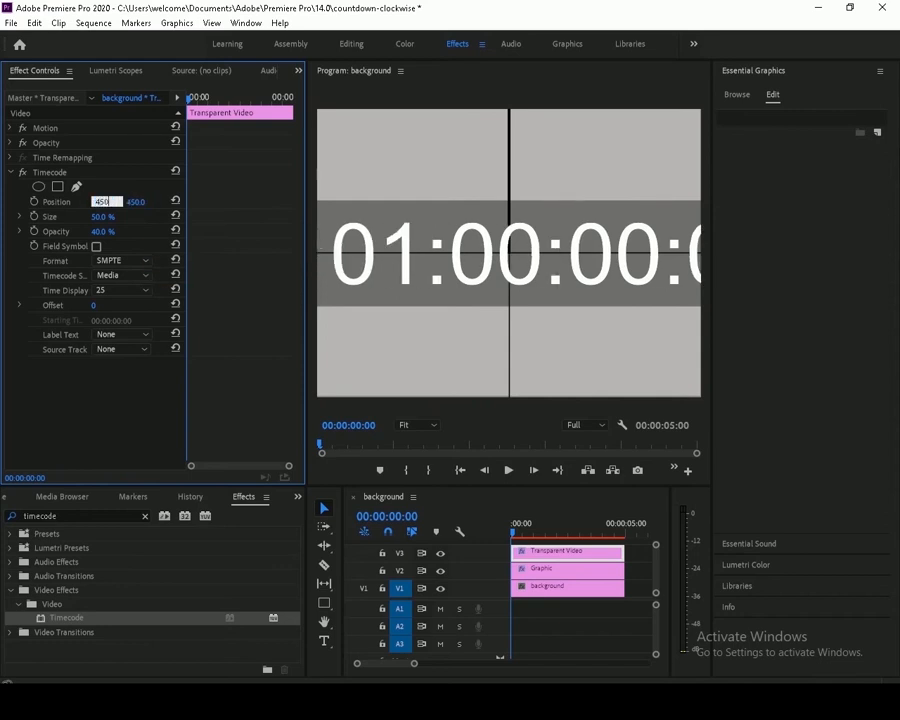
{"action": "type", "text": "400"}
{"action": "key", "text": "Tab"}
{"action": "type", "text": "420"}
{"action": "key", "text": "Tab"}
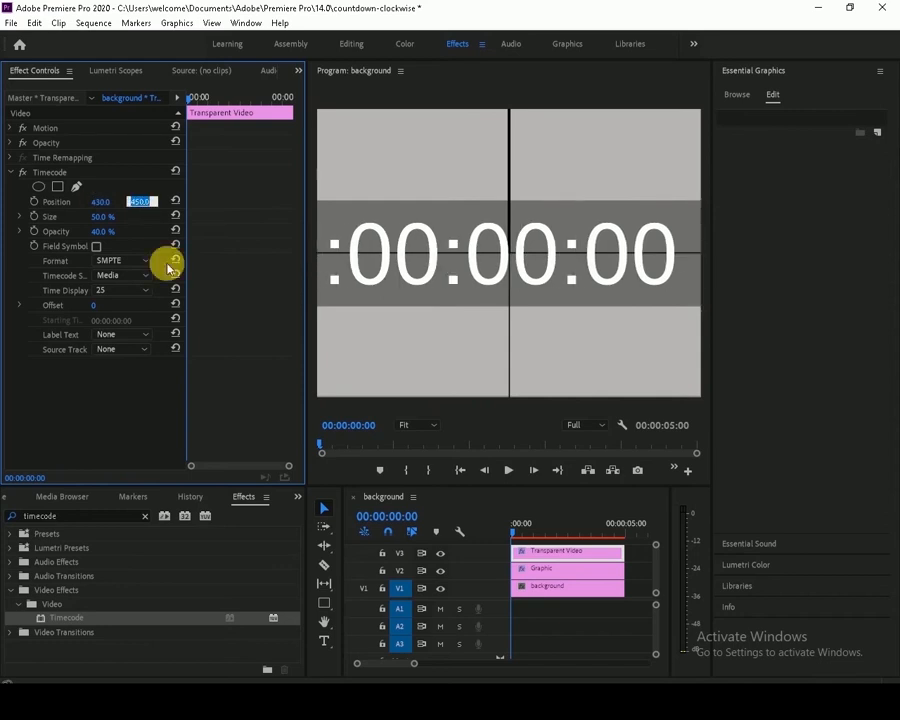
{"action": "key", "text": "Tab"}
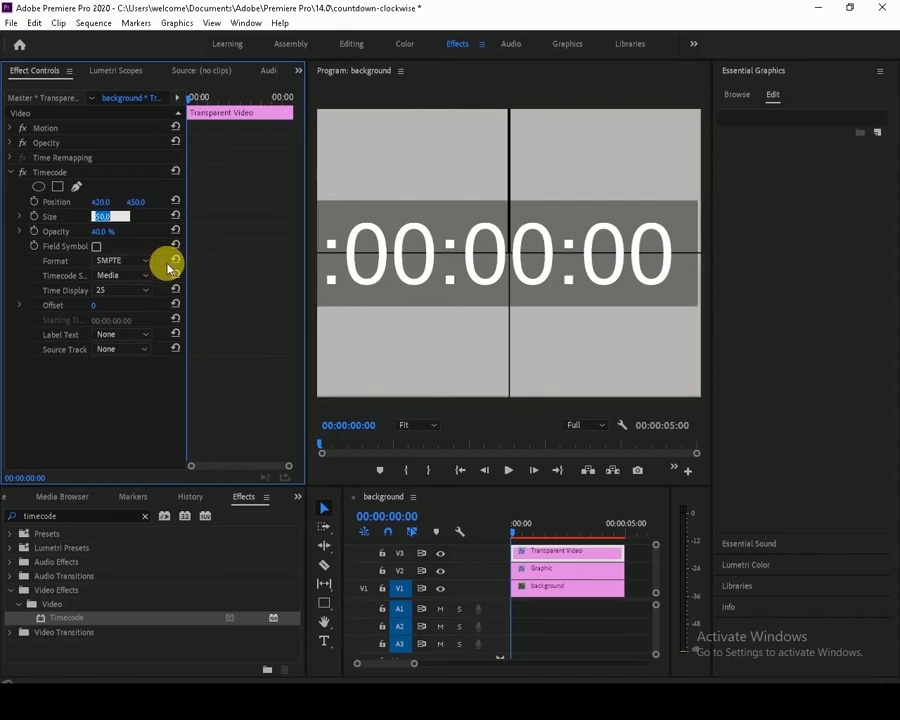
Set the timecode's size to 40% and its horizontal position to 460
{"action": "type", "text": "40"}
{"action": "key", "text": "Tab"}
{"action": "key", "text": "Tab"}
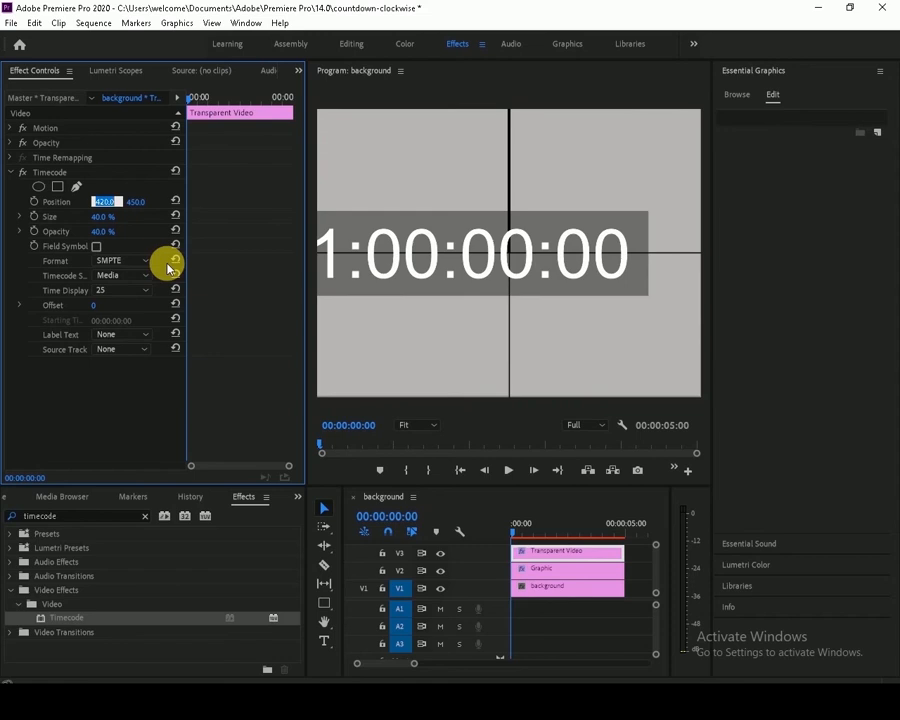
{"action": "type", "text": "400"}
{"action": "key", "text": "Tab"}
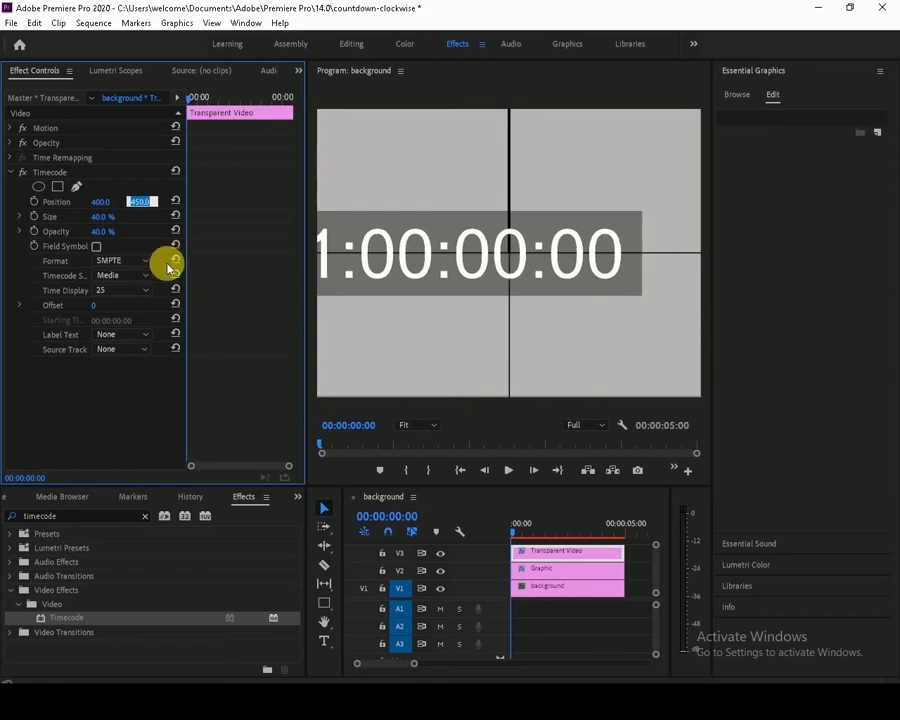
{"action": "type", "text": "460"}
{"action": "key", "text": "Tab"}
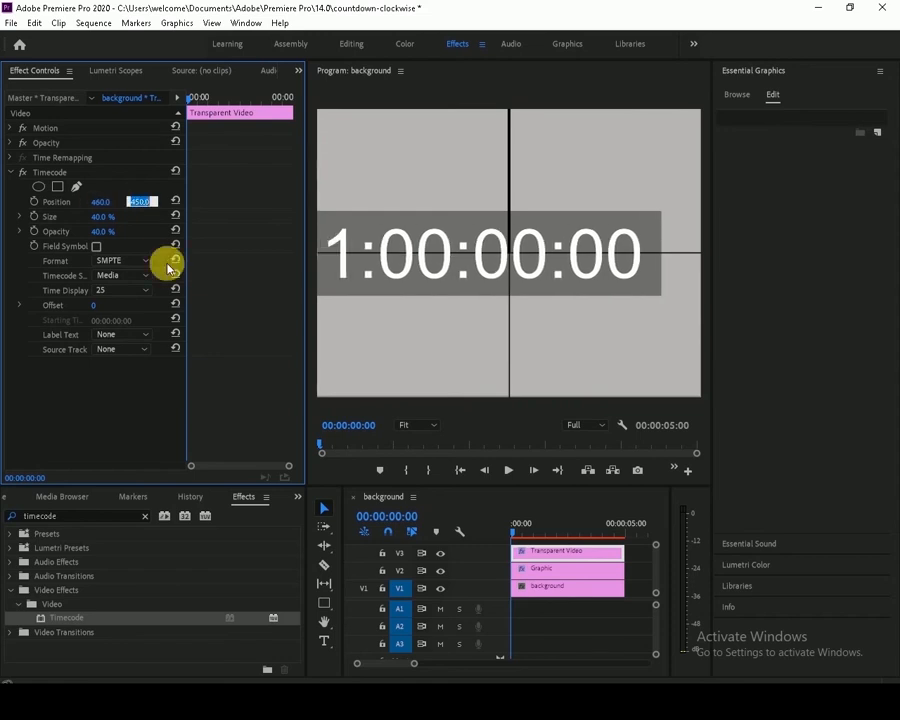
Set the Timecode effect's opacity to 0% to remove its dark backing, and collapse the effect's settings
{"action": "left_click", "coordinate": [102, 231]}
{"action": "type", "text": "0"}
{"action": "key", "text": "Tab"}
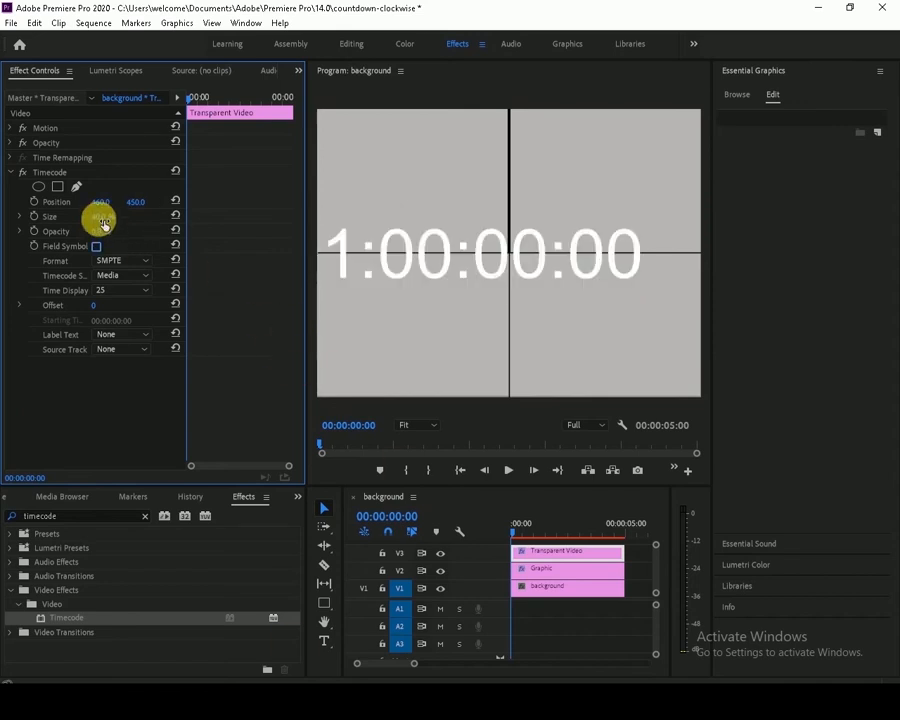
{"action": "left_click", "coordinate": [10, 172]}
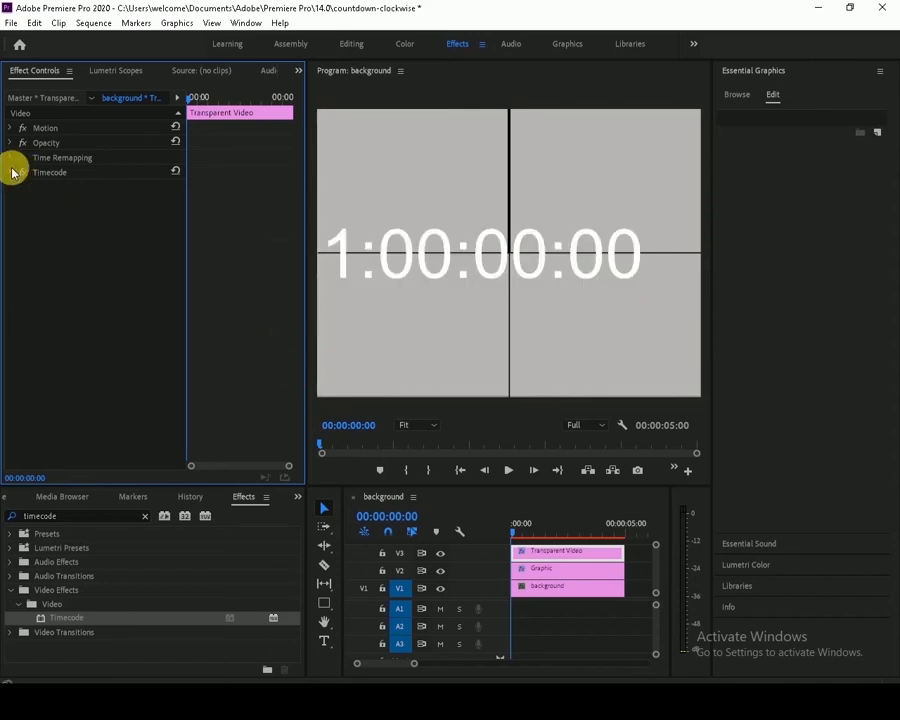
Apply the Crop effect to the Transparent Video clip and crop about 40.8% left and 38.8% right, leaving only the seconds digits
{"action": "left_click", "coordinate": [11, 515]}
{"action": "type", "text": "CROP"}
{"action": "left_click_drag", "start_coordinate": [68, 618], "coordinate": [562, 555]}
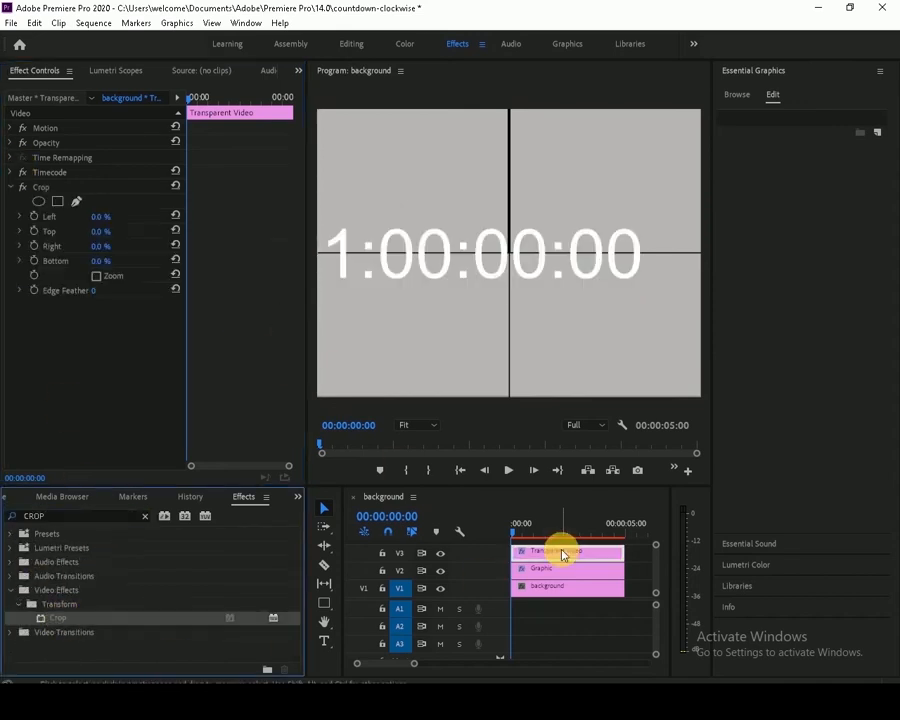
{"action": "left_click", "coordinate": [48, 188]}
{"action": "left_click_drag", "start_coordinate": [326, 254], "coordinate": [481, 261]}
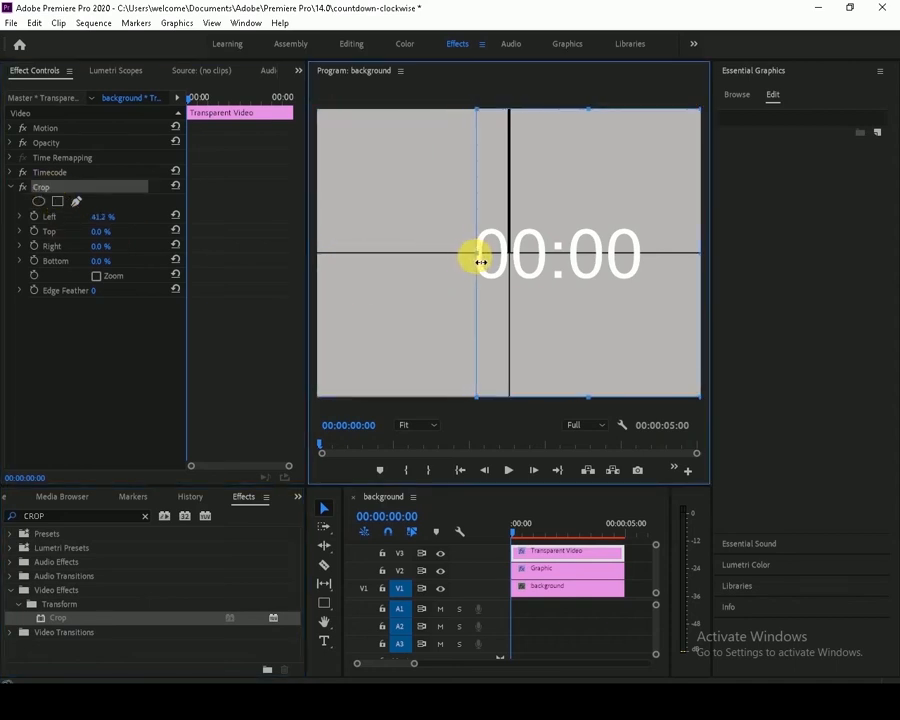
{"action": "left_click_drag", "start_coordinate": [637, 260], "coordinate": [552, 273]}
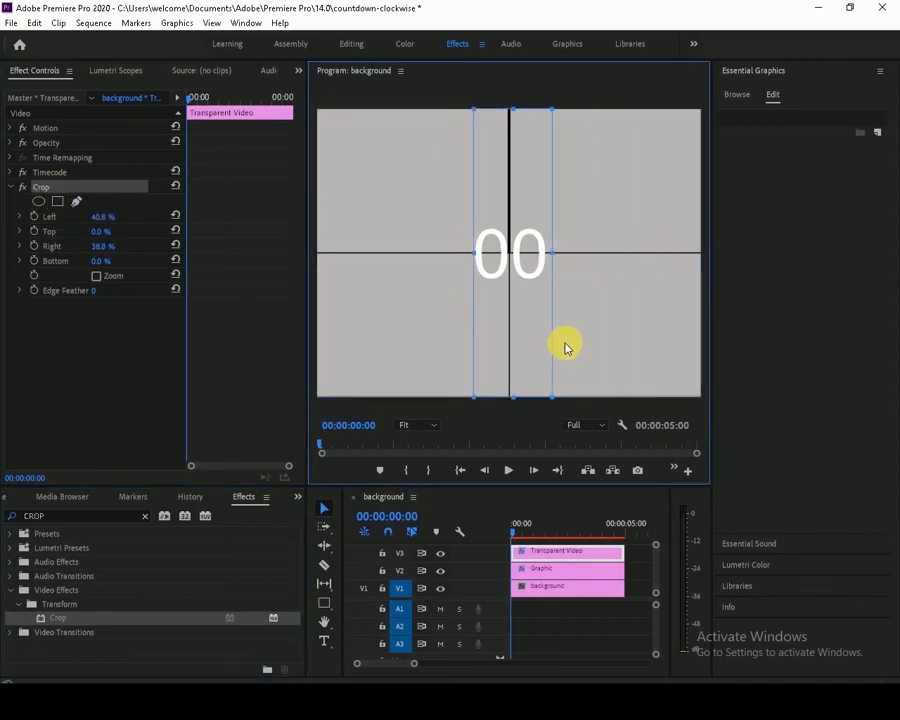
Extend the background, Graphic and Transparent Video clips to end at 00:00:05:08
{"action": "left_click_drag", "start_coordinate": [518, 533], "coordinate": [618, 530]}
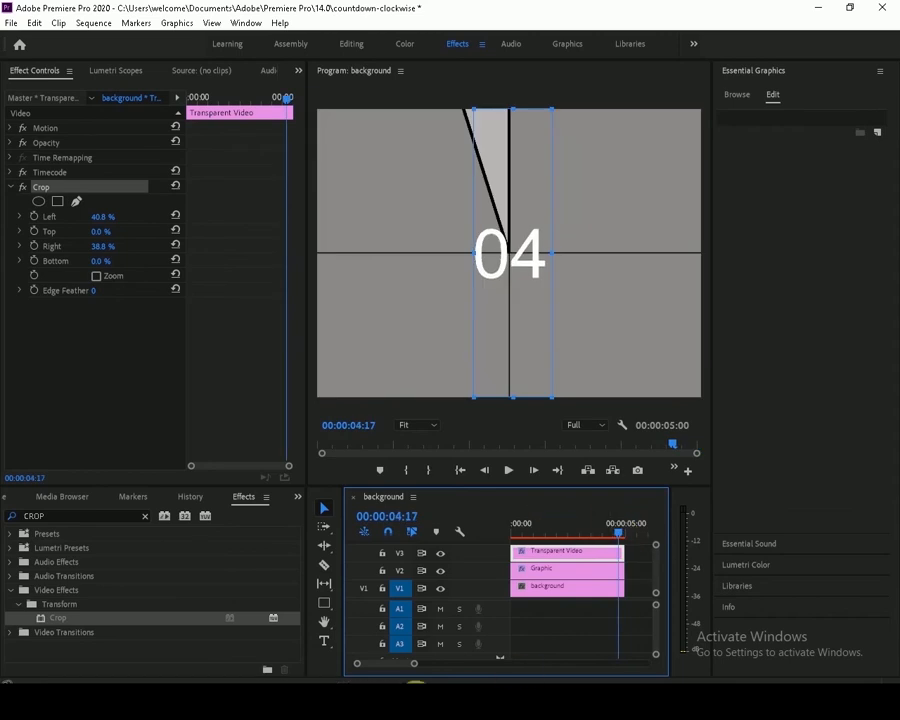
{"action": "left_click_drag", "start_coordinate": [383, 664], "coordinate": [385, 664]}
{"action": "left_click_drag", "start_coordinate": [583, 587], "coordinate": [587, 588]}
{"action": "left_click", "coordinate": [580, 568]}
{"action": "left_click", "coordinate": [580, 553]}
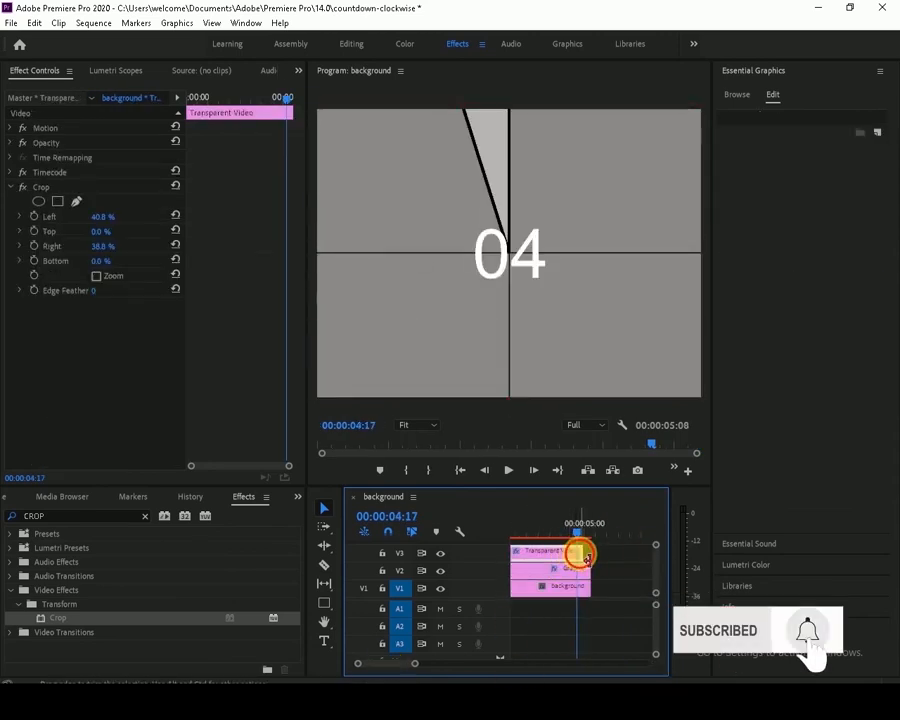
Inspect the frame at 00:00:05:06 and play the extended sequence from the start to review the seconds counter
{"action": "key", "text": "End"}
{"action": "left_click", "coordinate": [589, 527]}
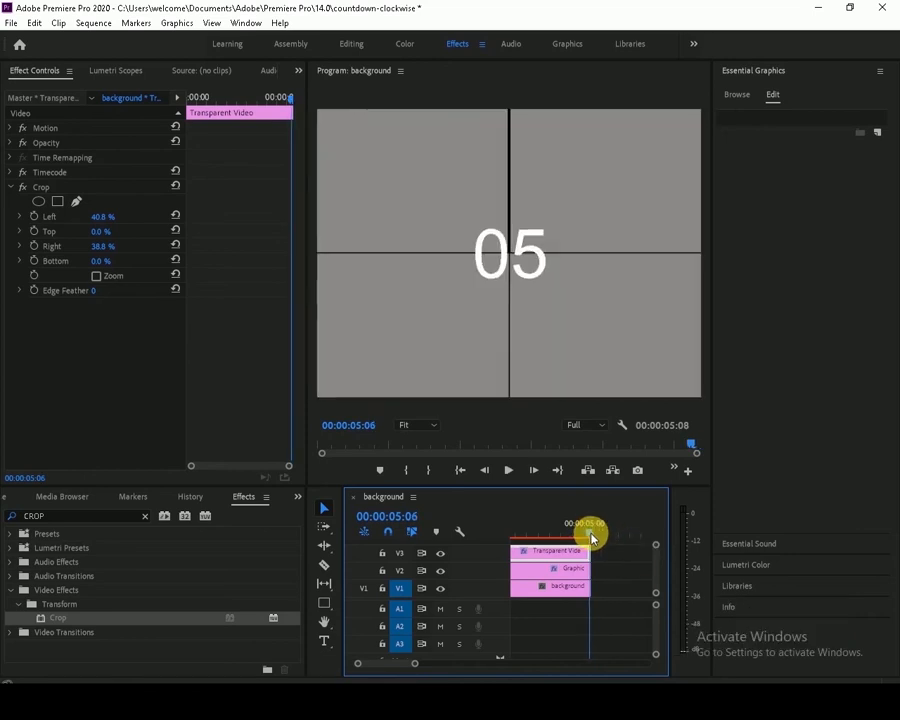
{"action": "key", "text": "Home"}
{"action": "key", "text": "space"}
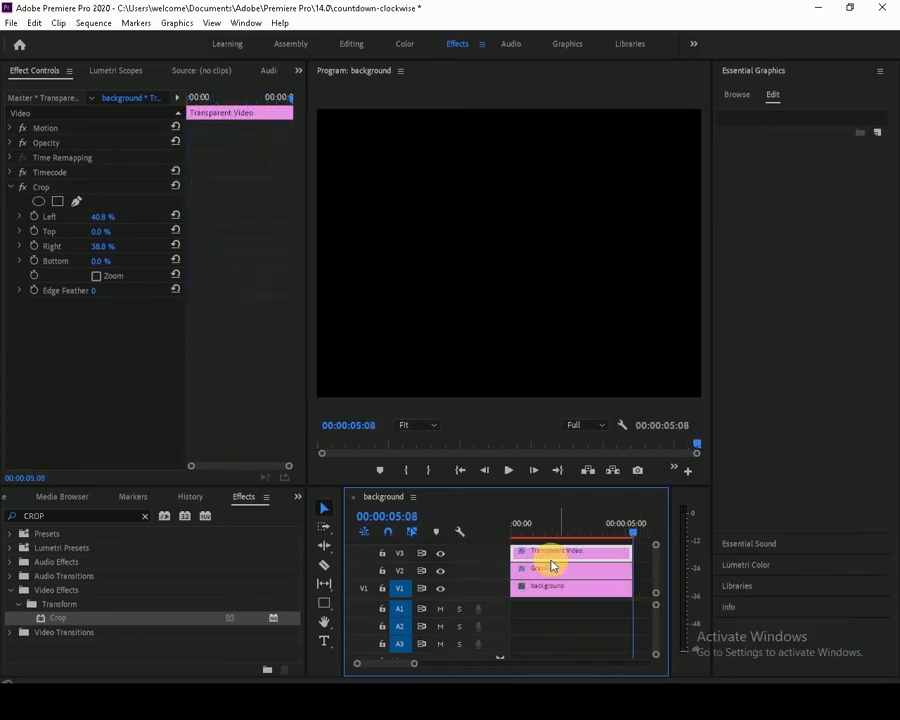
Add a V4 video track and place another Transparent Video clip on it from 00:00:00:00
{"action": "key", "text": "Home"}
{"action": "right_click", "coordinate": [503, 545]}
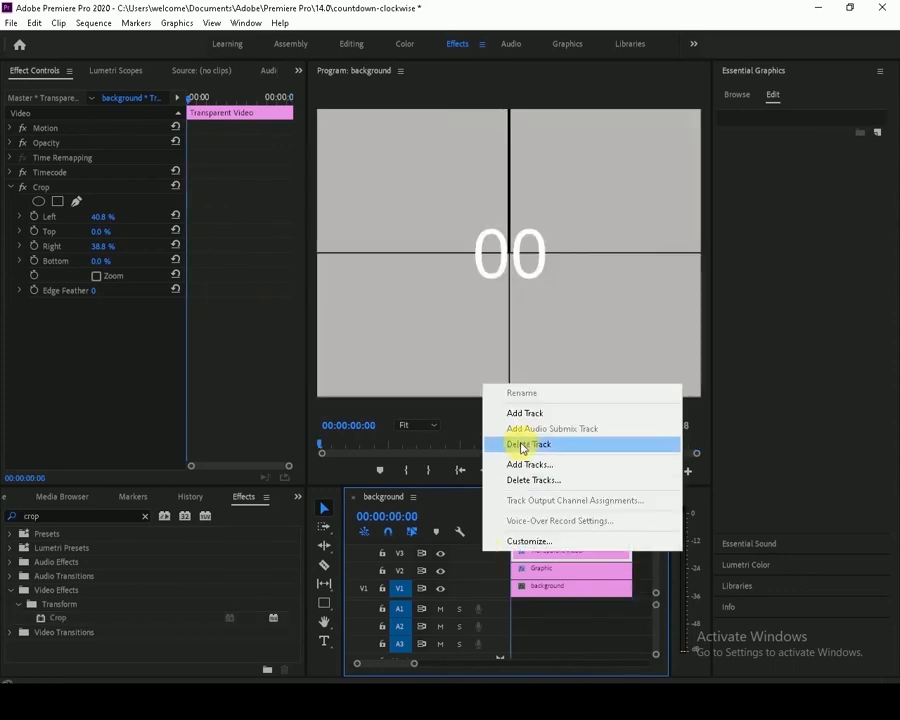
{"action": "left_click", "coordinate": [522, 410]}
{"action": "scroll", "coordinate": [493, 590], "scroll_direction": "up", "scroll_amount": 2}
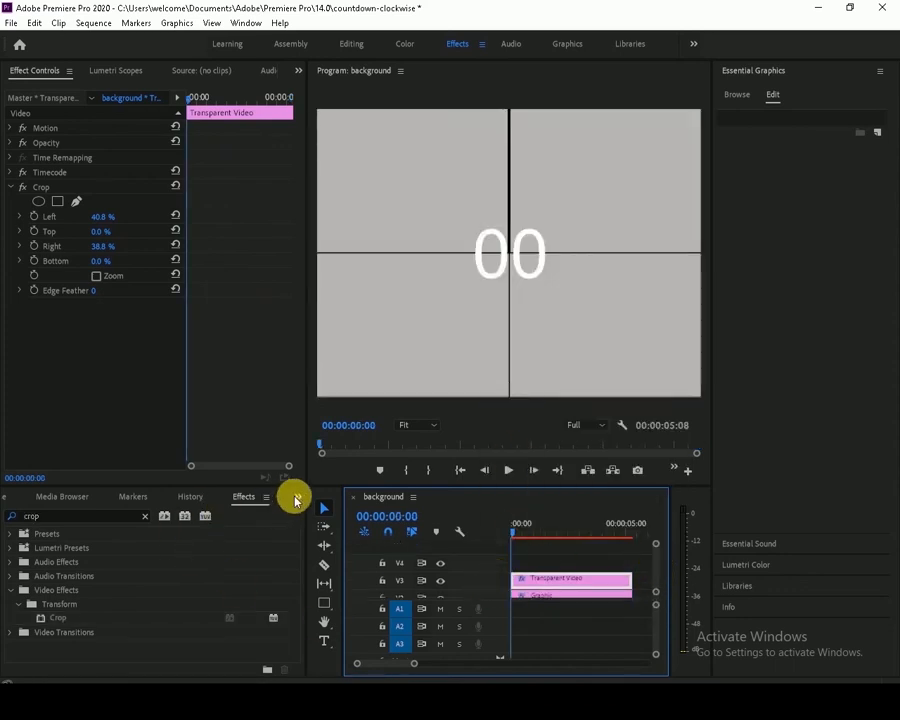
{"action": "left_click", "coordinate": [296, 500]}
{"action": "left_click", "coordinate": [292, 556]}
{"action": "left_click_drag", "start_coordinate": [166, 597], "coordinate": [513, 572]}
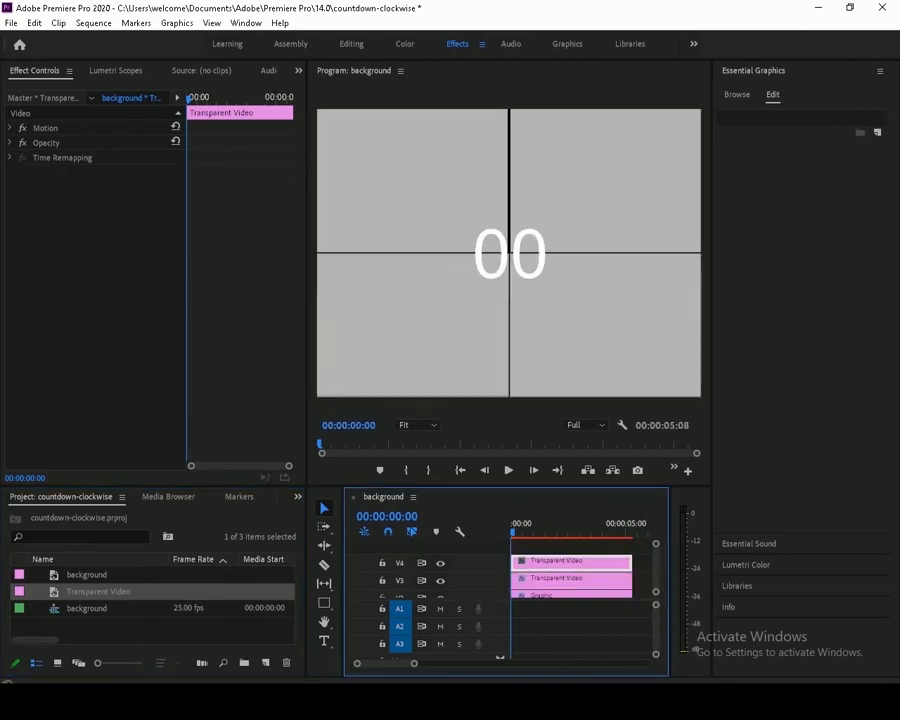
Find the Circle effect and apply it to the Transparent Video clip on V4
{"action": "left_click", "coordinate": [298, 497]}
{"action": "left_click", "coordinate": [308, 566]}
{"action": "double_click", "coordinate": [14, 516]}
{"action": "type", "text": "circle"}
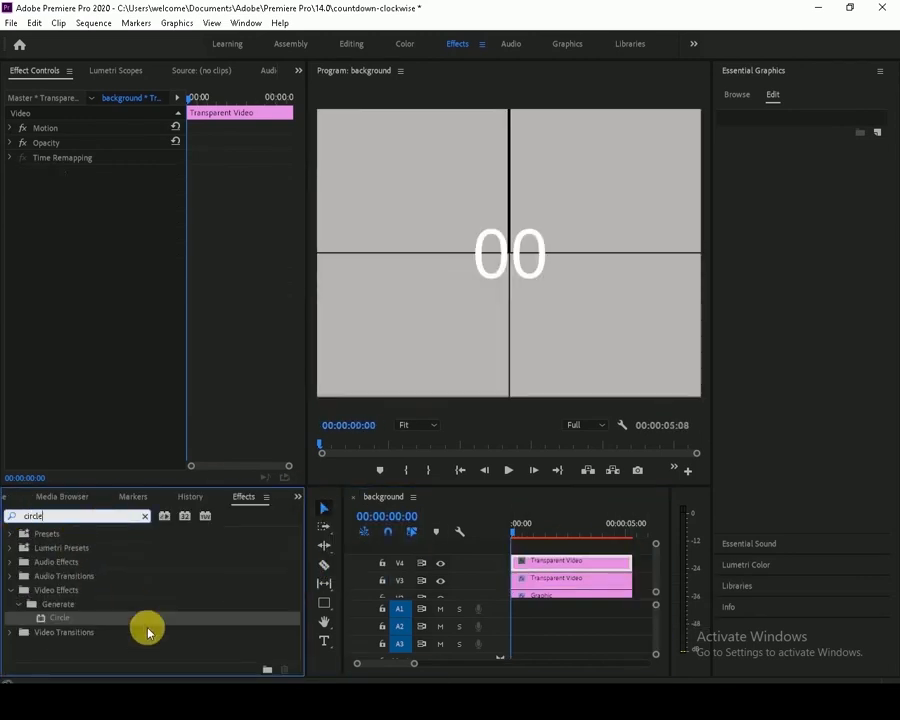
{"action": "left_click_drag", "start_coordinate": [148, 628], "coordinate": [527, 573]}
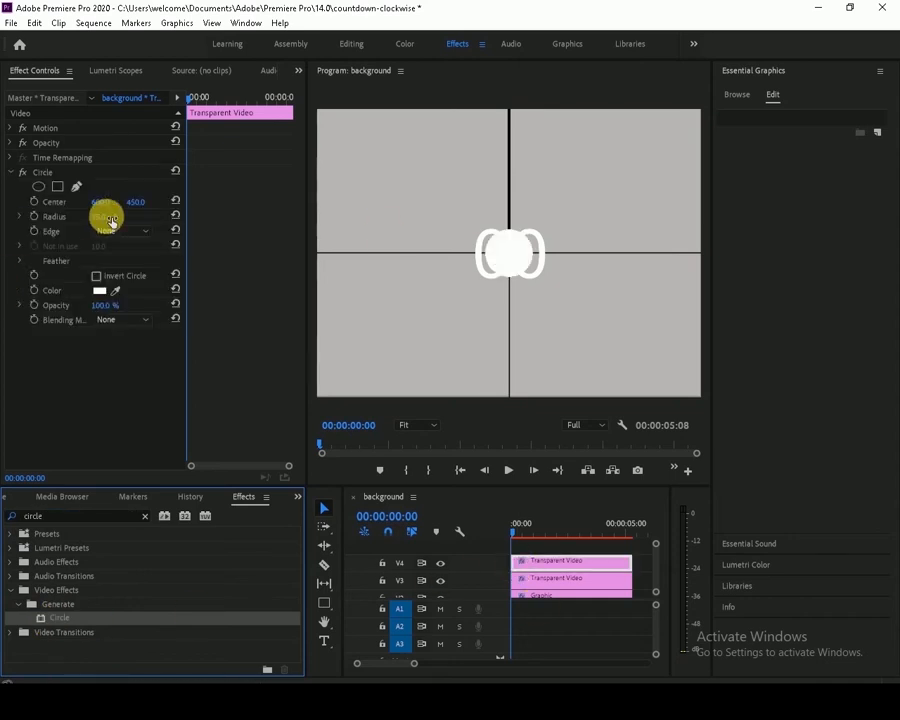
Turn the circle into a ring with radius 400, edge Thickness * Radius and thickness 15
{"action": "type", "text": "400"}
{"action": "key", "text": "Return"}
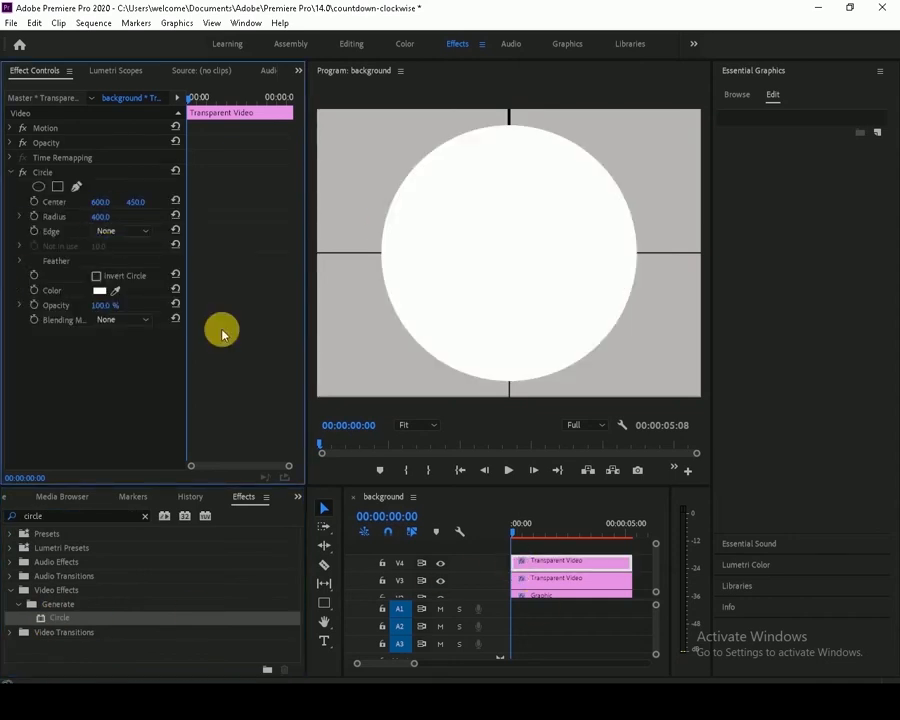
{"action": "left_click", "coordinate": [118, 231]}
{"action": "left_click", "coordinate": [126, 288]}
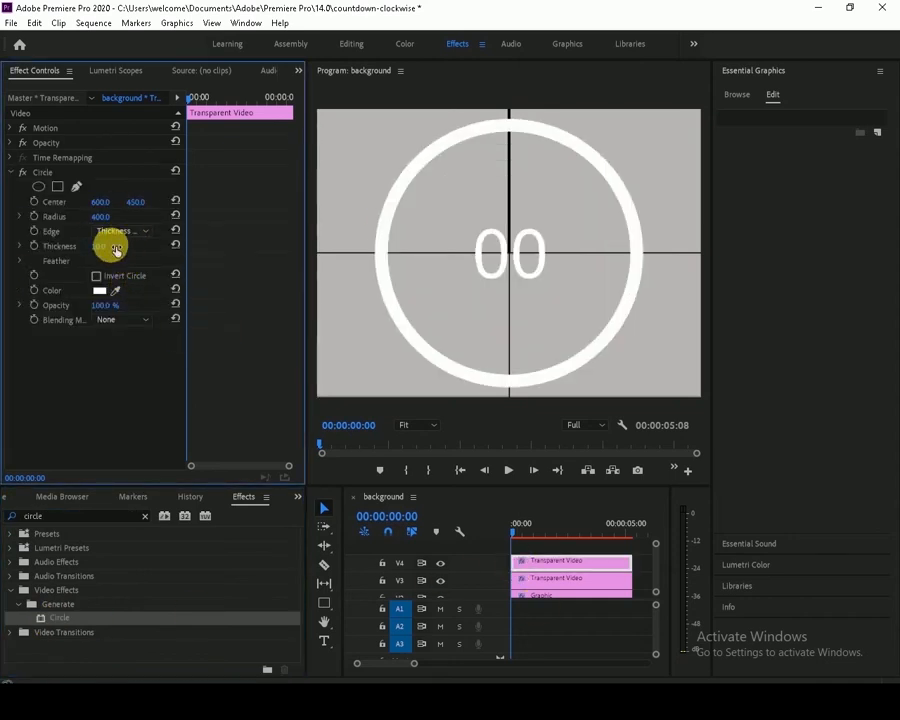
{"action": "type", "text": "20"}
{"action": "key", "text": "Return"}
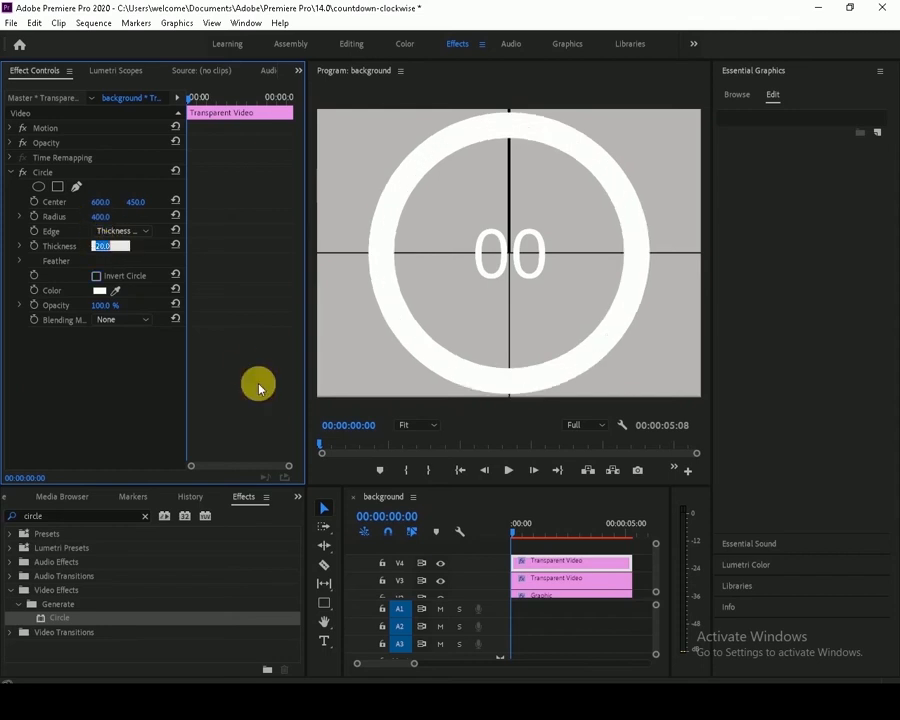
{"action": "type", "text": "15"}
{"action": "key", "text": "Return"}
Reduce the ring's radius to 380 after trying 350
{"action": "key", "text": "shift+Tab"}
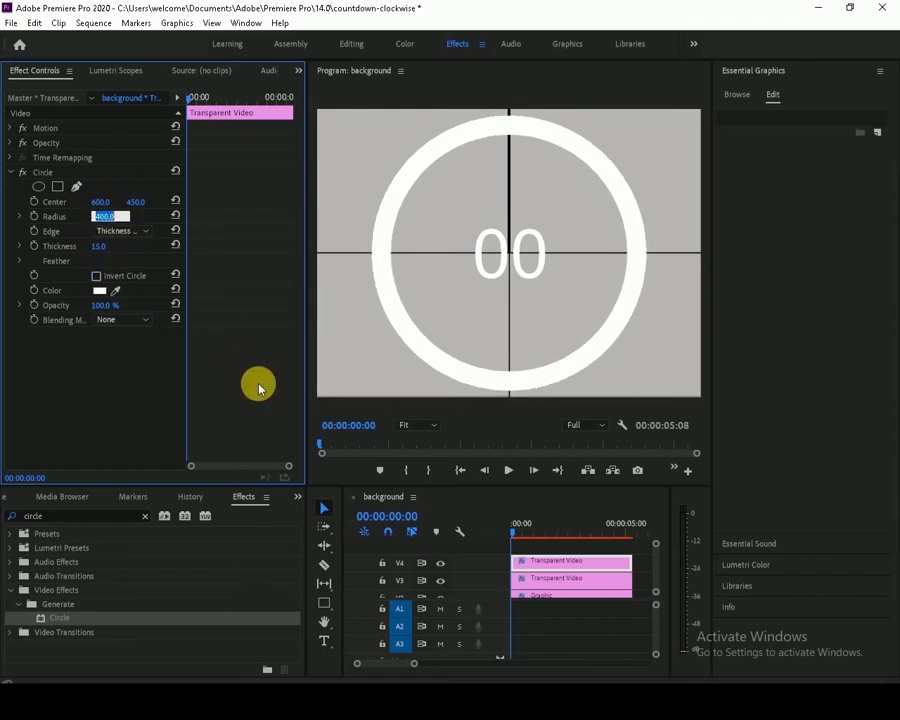
{"action": "type", "text": "350"}
{"action": "key", "text": "Return"}
{"action": "type", "text": "380"}
{"action": "key", "text": "Return"}
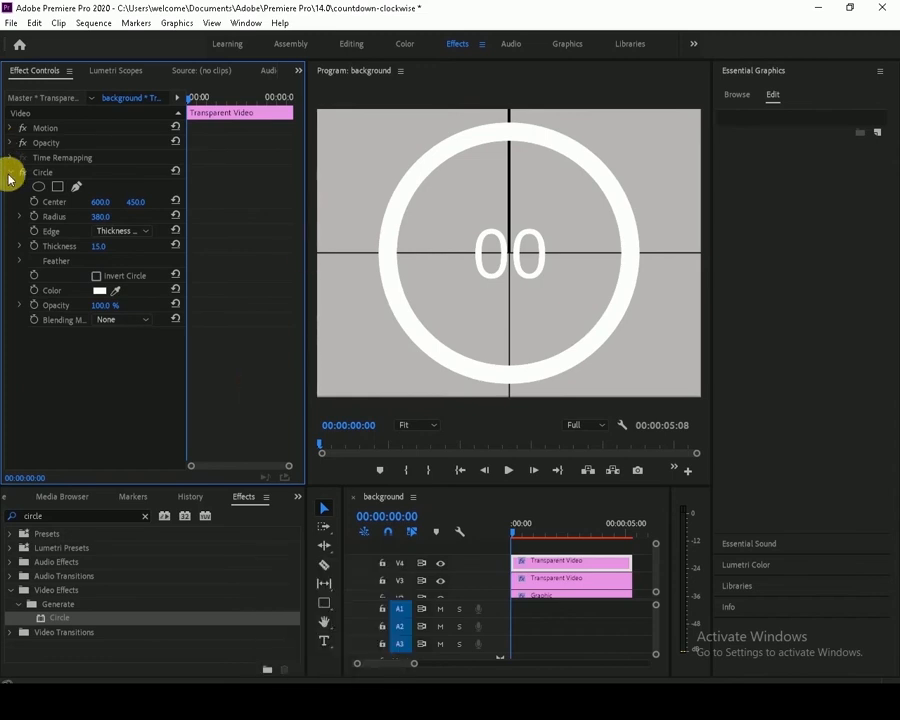
Change the ring's colour to a very light, nearly white grey
{"action": "left_click", "coordinate": [100, 291]}
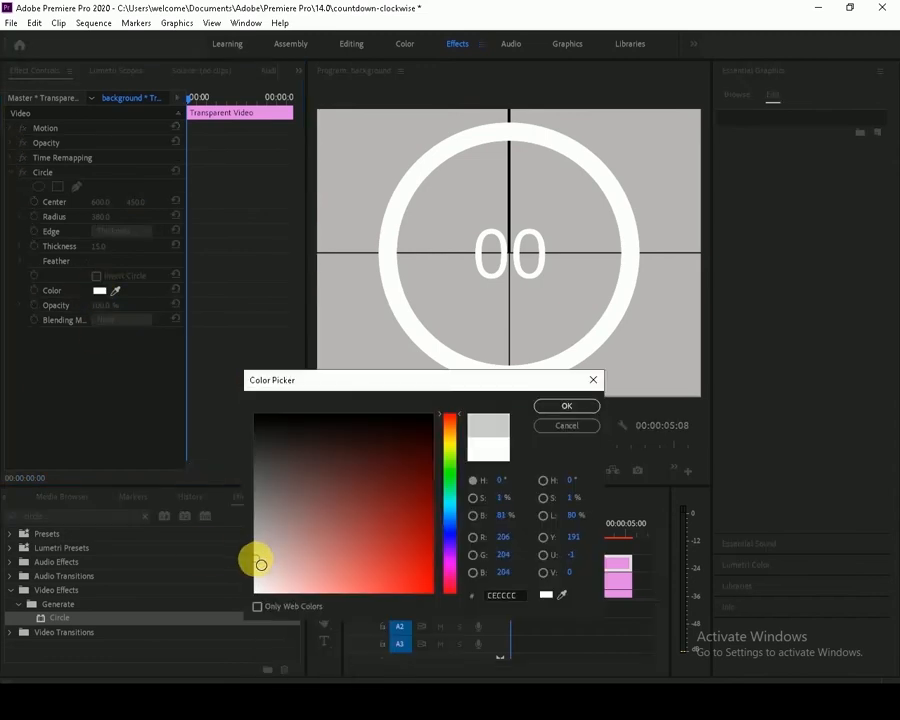
{"action": "left_click", "coordinate": [572, 406]}
{"action": "left_click", "coordinate": [101, 291]}
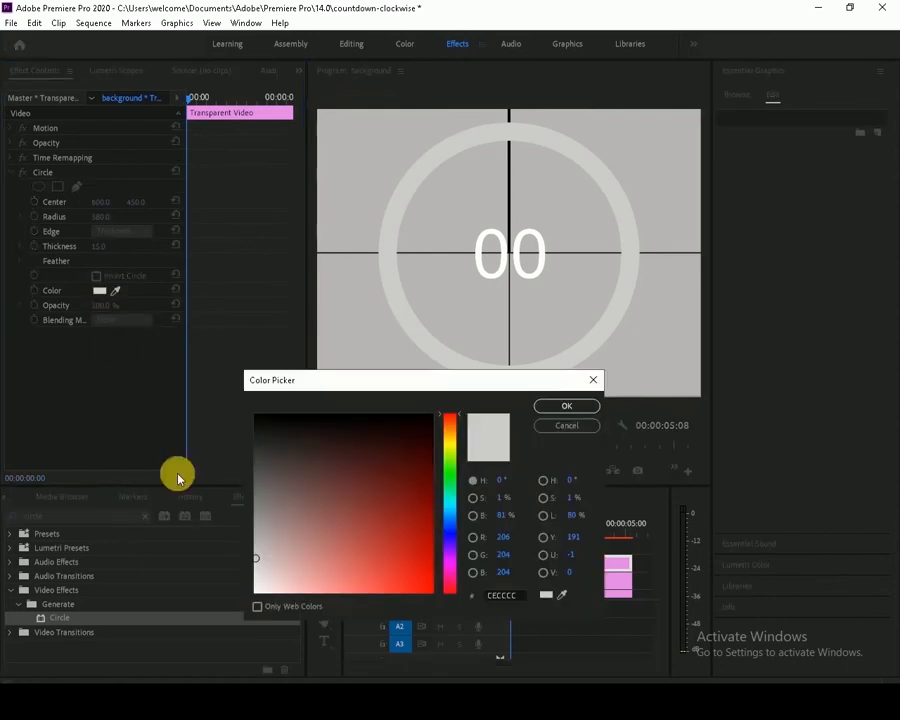
{"action": "left_click", "coordinate": [258, 580]}
{"action": "left_click", "coordinate": [541, 405]}
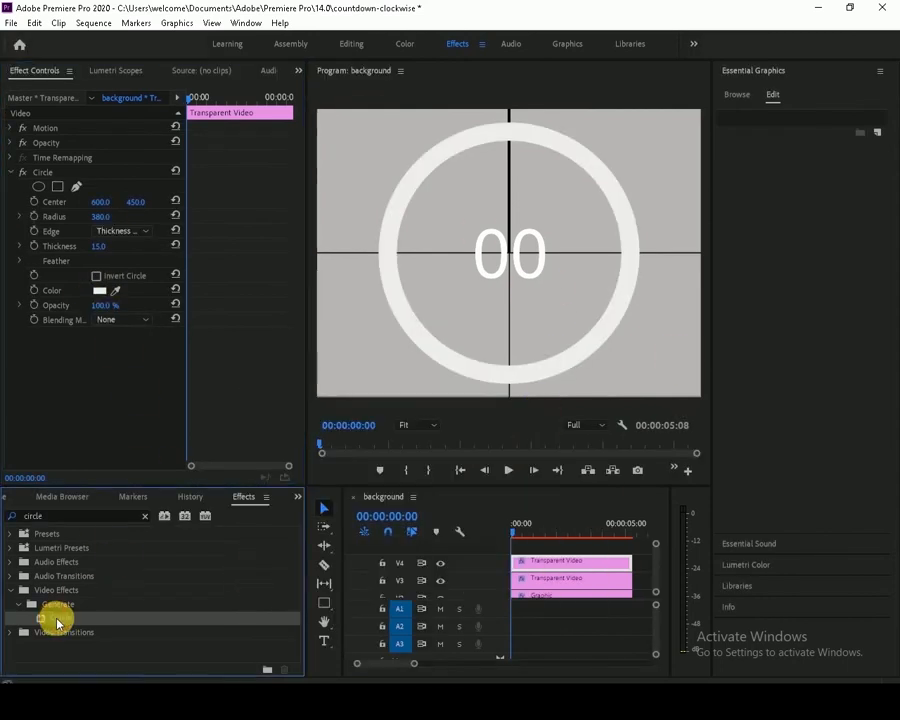
Add a second Circle effect to the V4 Transparent Video clip and set its radius to 350
{"action": "left_click_drag", "start_coordinate": [56, 614], "coordinate": [518, 562]}
{"action": "left_click", "coordinate": [122, 319]}
{"action": "left_click", "coordinate": [118, 332]}
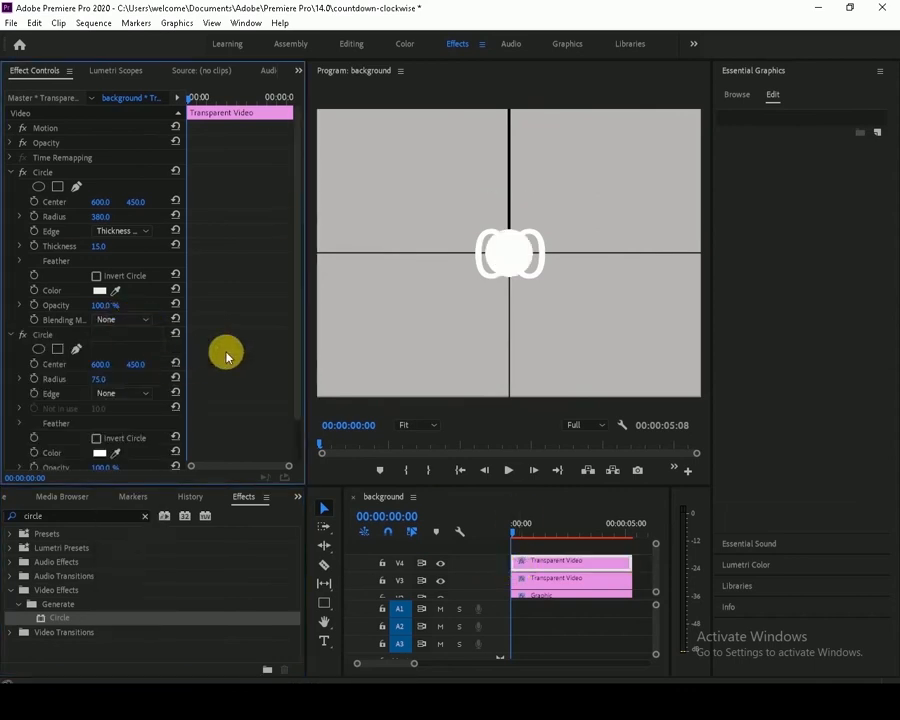
{"action": "scroll", "coordinate": [240, 355], "scroll_direction": "down", "scroll_amount": 2}
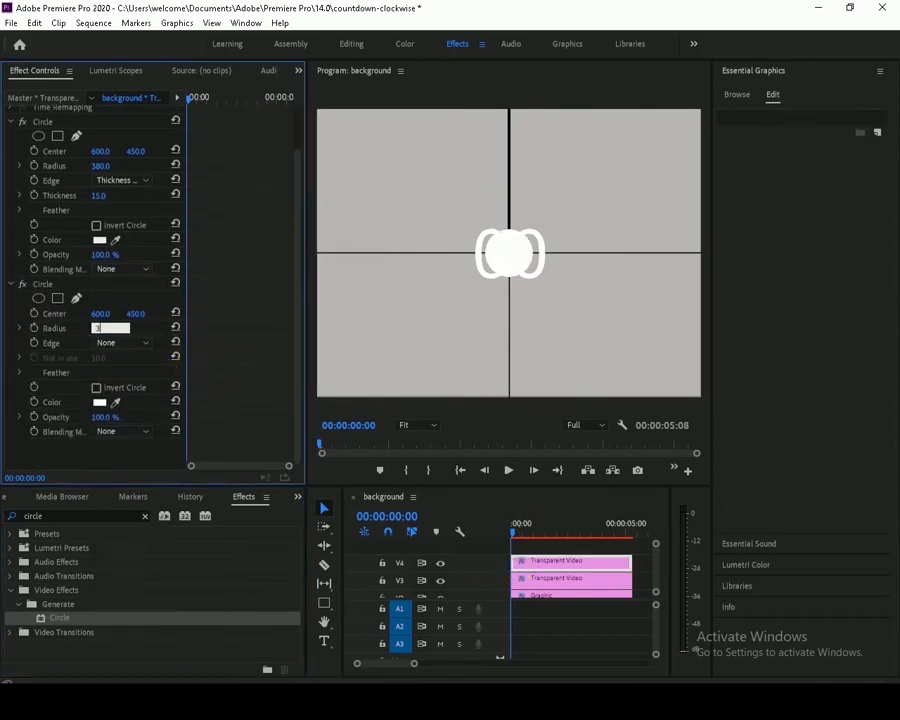
{"action": "type", "text": "350"}
{"action": "key", "text": "Return"}
Set the second circle's edge to Thickness * Radius with a thickness of 6
{"action": "left_click", "coordinate": [122, 342]}
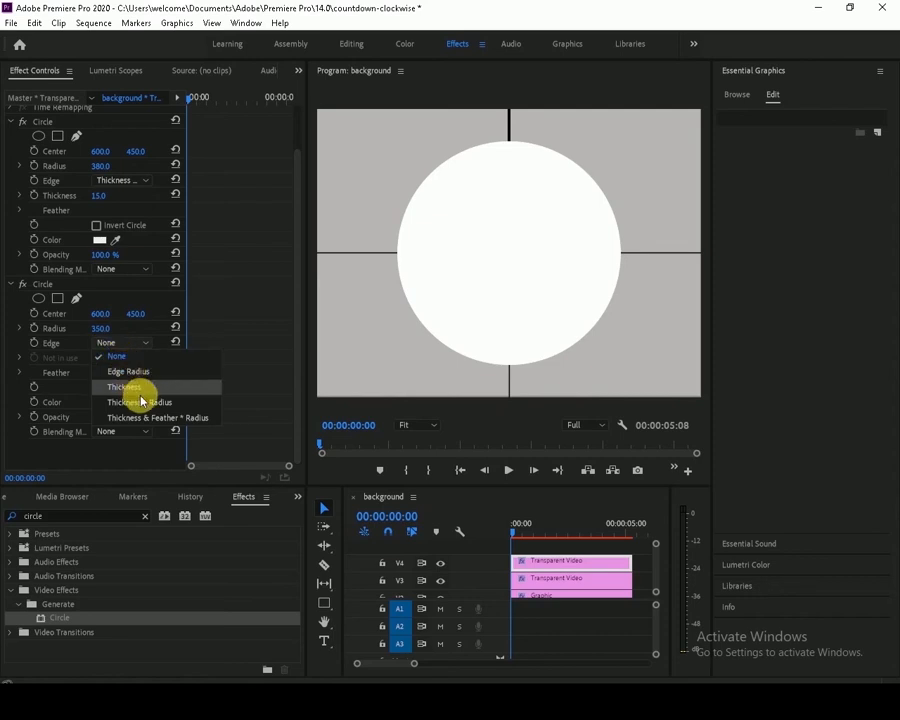
{"action": "left_click", "coordinate": [140, 386]}
{"action": "type", "text": "8"}
{"action": "key", "text": "Return"}
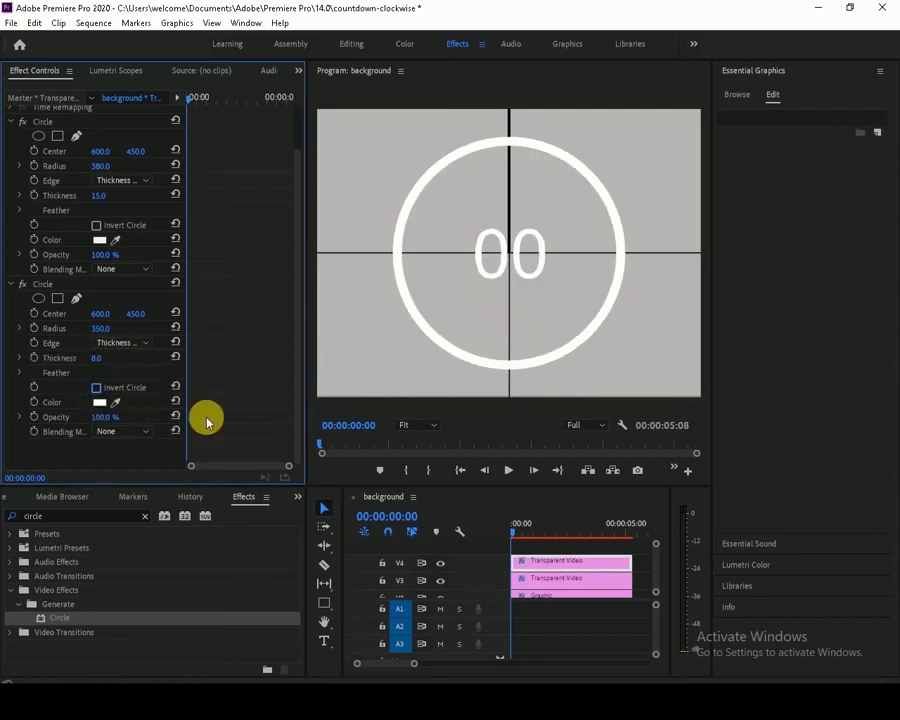
{"action": "type", "text": "6"}
{"action": "key", "text": "Return"}
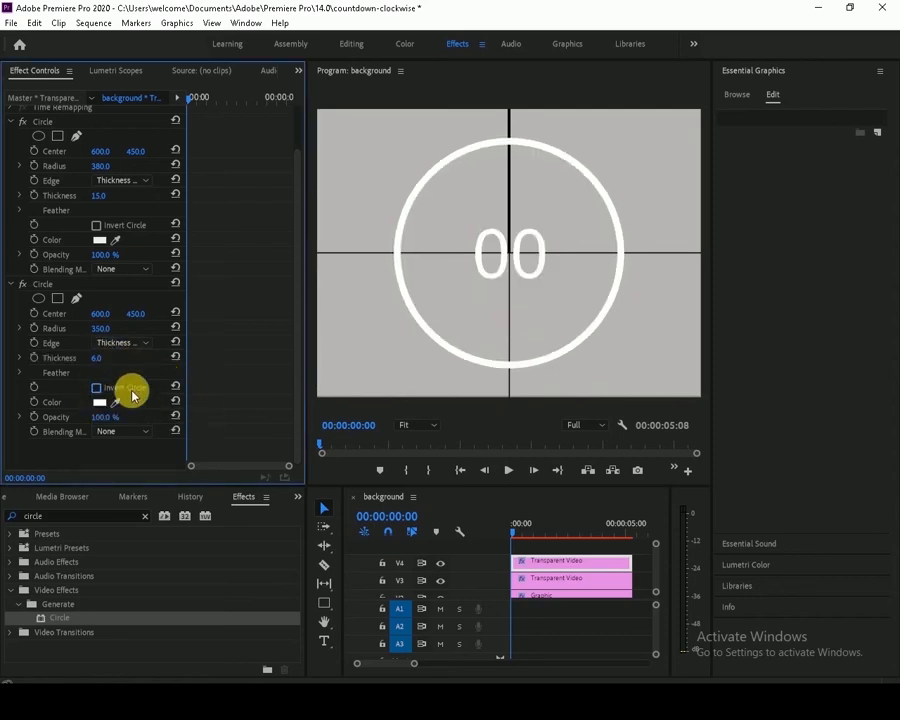
Give the second circle a light grey colour and set its blending mode to Normal
{"action": "left_click", "coordinate": [99, 402]}
{"action": "left_click", "coordinate": [545, 407]}
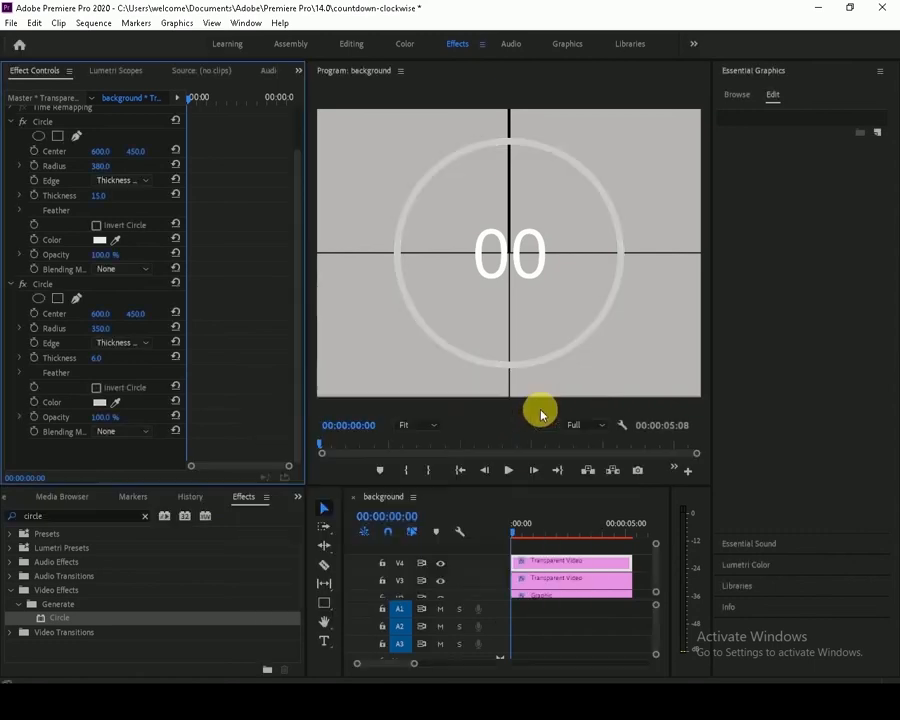
{"action": "left_click", "coordinate": [143, 435]}
{"action": "left_click", "coordinate": [100, 151]}
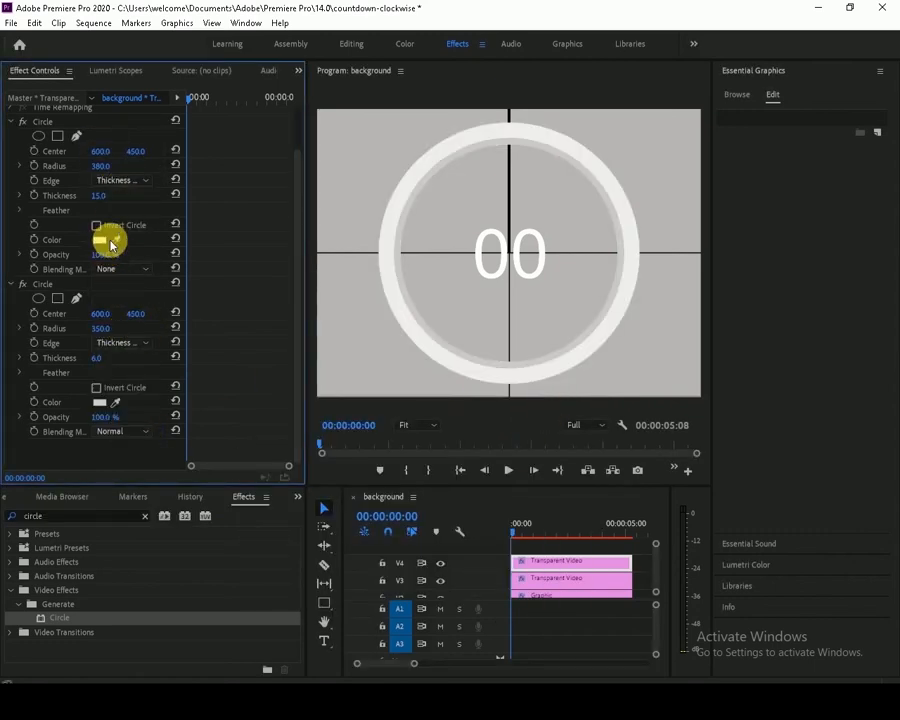
Lower the opacity of the first, larger circle on the V4 clip to 50%
{"action": "left_click_drag", "start_coordinate": [513, 533], "coordinate": [3, 190]}
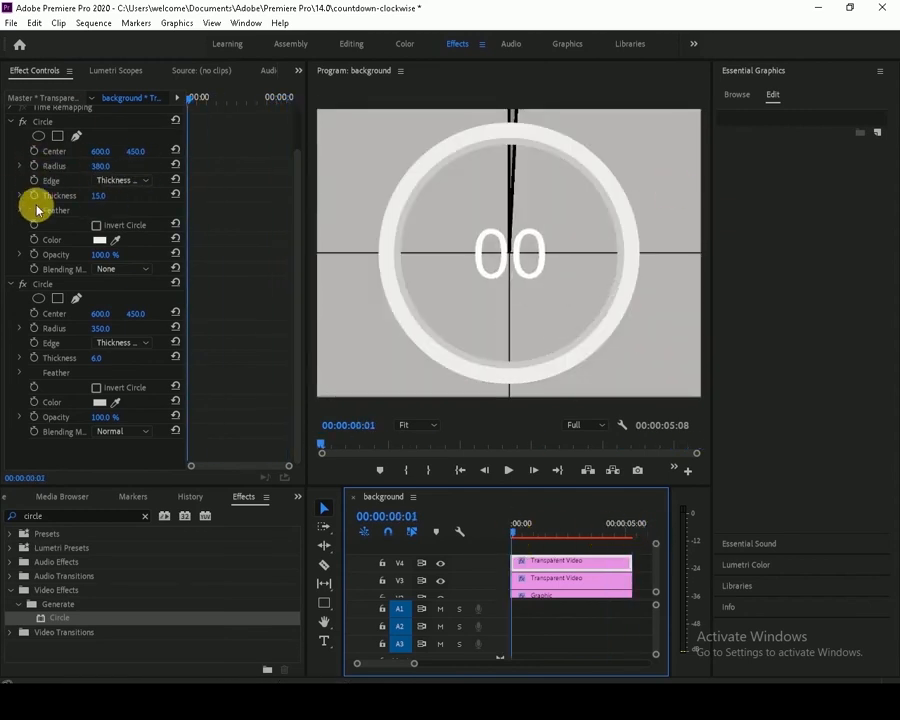
{"action": "left_click", "coordinate": [36, 210]}
{"action": "left_click", "coordinate": [19, 212]}
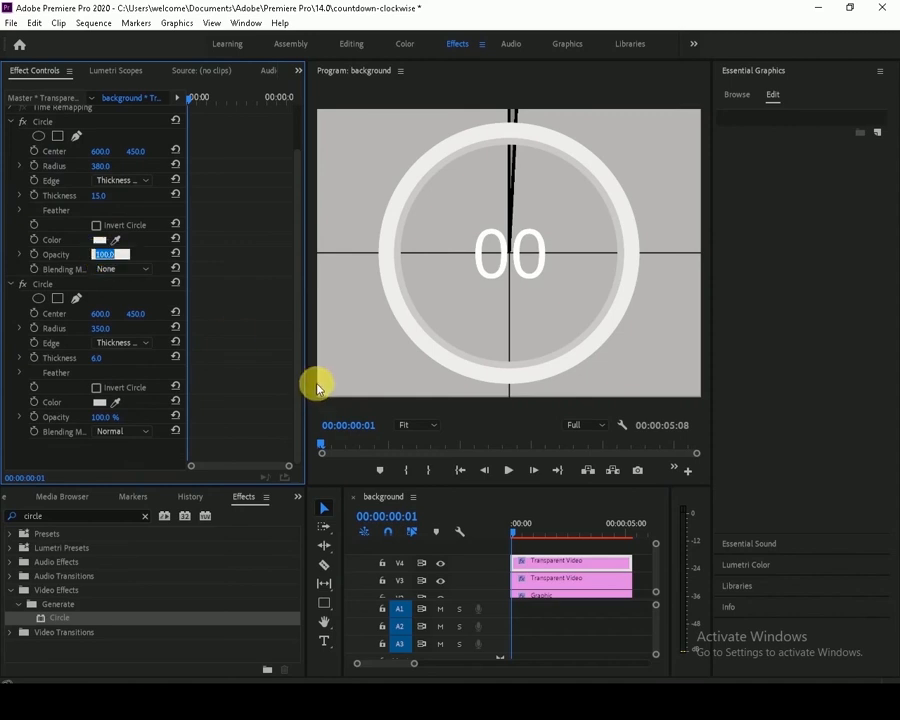
{"action": "type", "text": "80"}
{"action": "key", "text": "Return"}
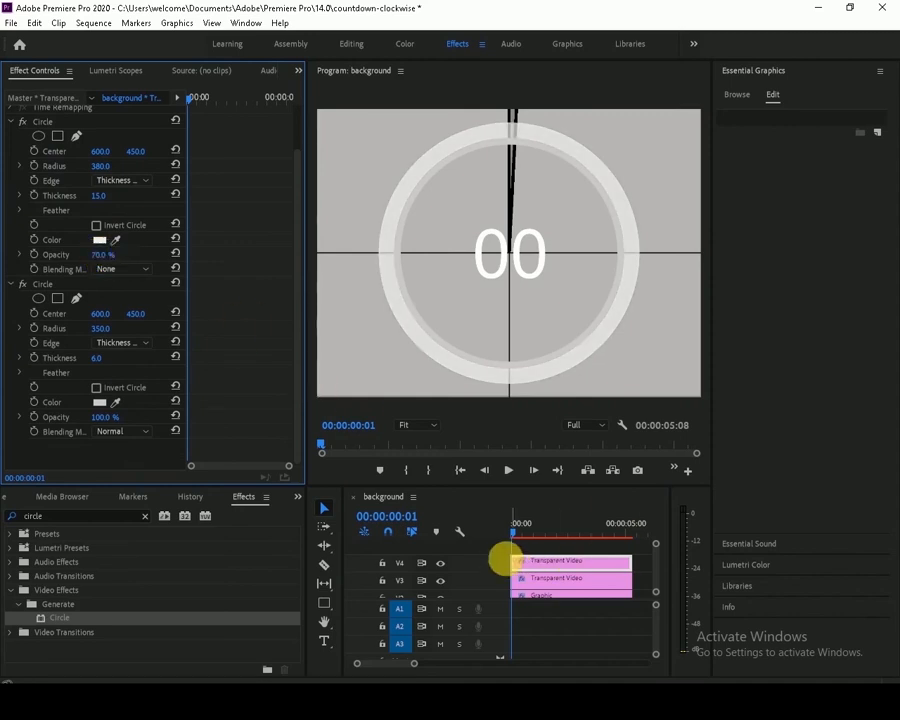
{"action": "mouse_move", "coordinate": [507, 558]}
{"action": "left_mouse_down"}
{"action": "mouse_move", "coordinate": [571, 534]}
{"action": "mouse_move", "coordinate": [518, 538]}
{"action": "mouse_move", "coordinate": [631, 545]}
{"action": "mouse_move", "coordinate": [498, 542]}
{"action": "mouse_move", "coordinate": [595, 553]}
{"action": "mouse_move", "coordinate": [505, 545]}
{"action": "mouse_move", "coordinate": [598, 528]}
{"action": "mouse_move", "coordinate": [512, 540]}
{"action": "left_mouse_up"}
{"action": "left_click", "coordinate": [104, 254]}
{"action": "type", "text": "50"}
{"action": "key", "text": "Return"}
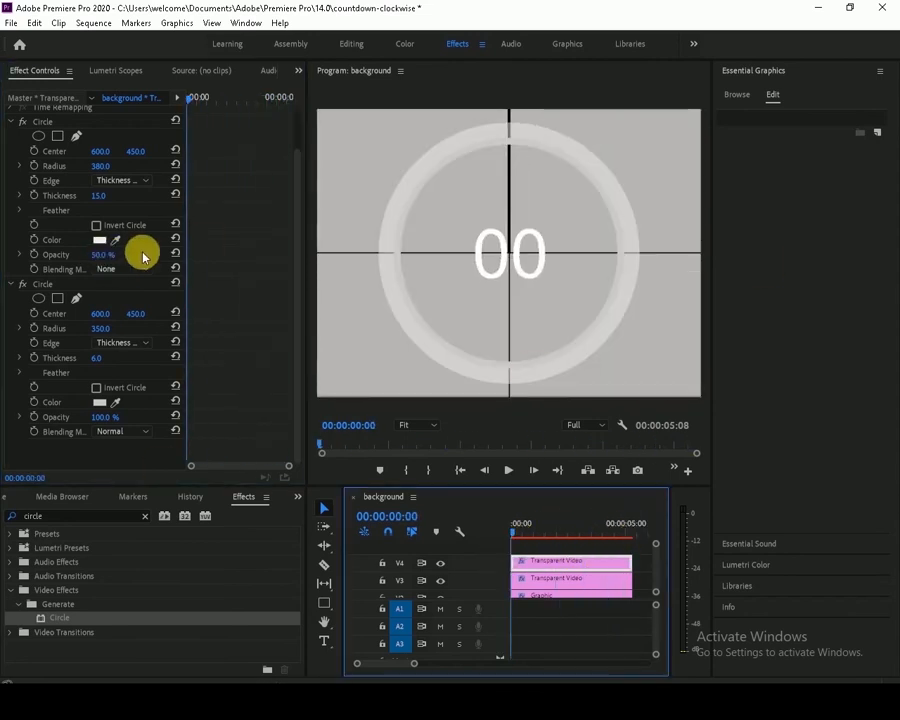
Change the second circle's colour to a darker grey and set its opacity to 50%
{"action": "left_click", "coordinate": [99, 402]}
{"action": "left_click", "coordinate": [261, 516]}
{"action": "left_click", "coordinate": [548, 408]}
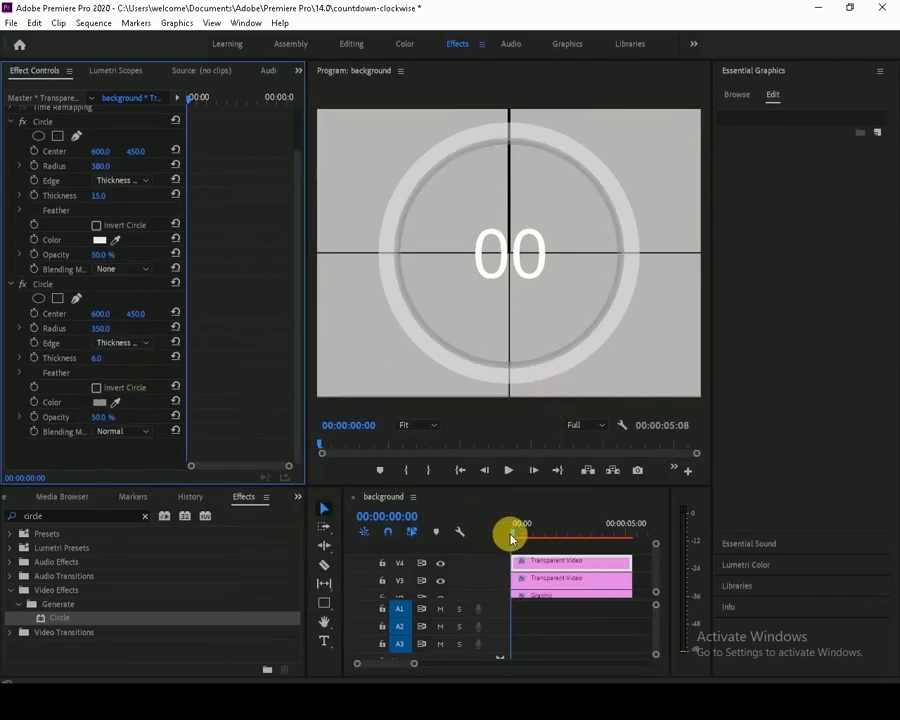
{"action": "left_click_drag", "start_coordinate": [510, 538], "coordinate": [507, 352]}
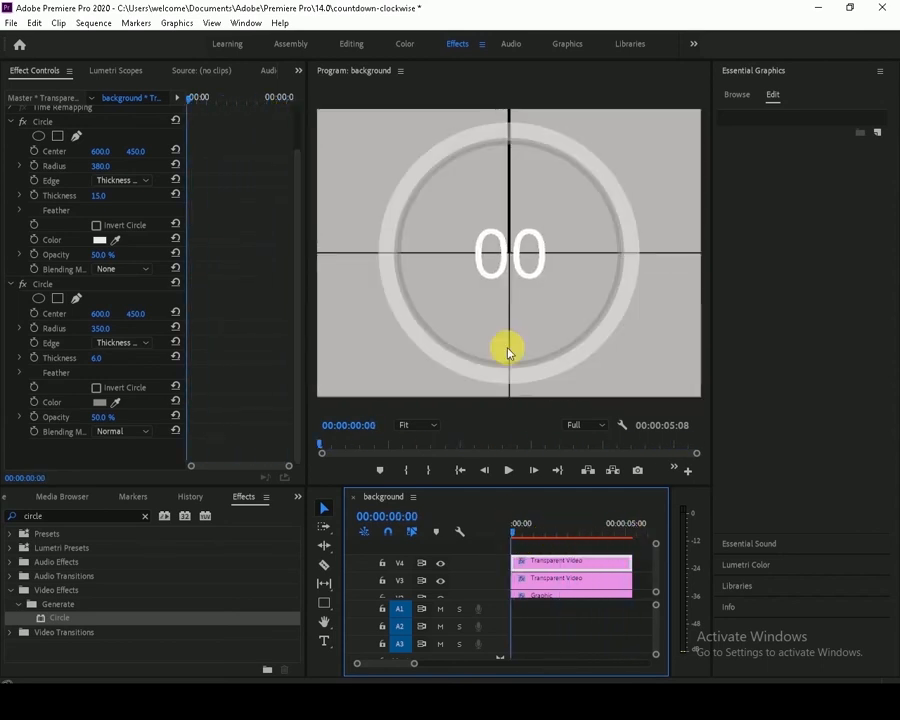
Collapse both Circle effects and nest the timecode clip on V3, keeping the default nested sequence name
{"action": "left_click", "coordinate": [16, 125]}
{"action": "left_click", "coordinate": [12, 186]}
{"action": "left_click_drag", "start_coordinate": [550, 536], "coordinate": [594, 573]}
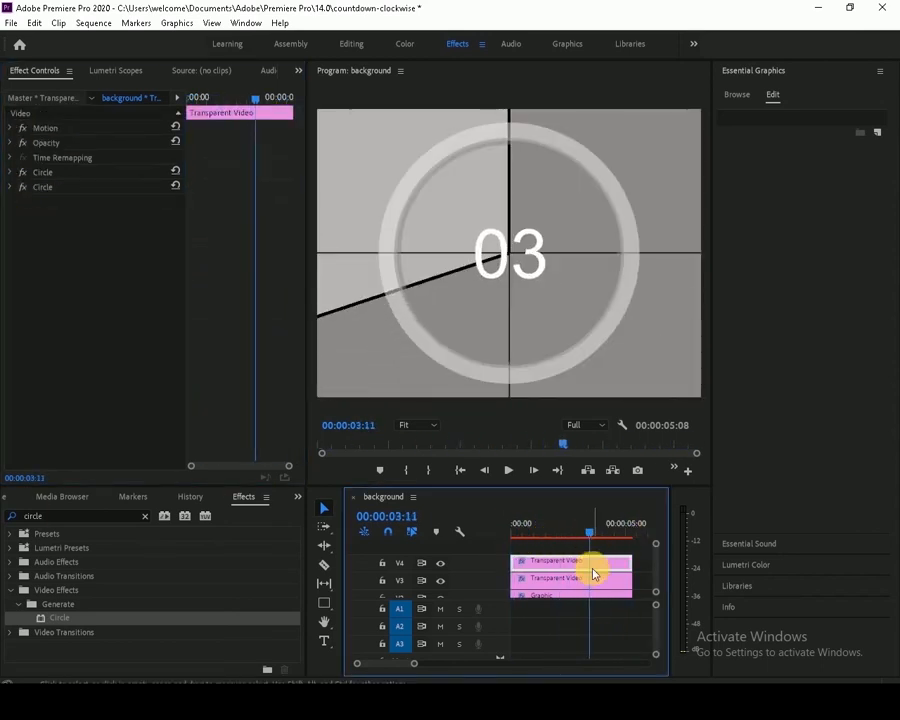
{"action": "scroll", "coordinate": [658, 600], "scroll_direction": "down", "scroll_amount": 2}
{"action": "left_click", "coordinate": [580, 578]}
{"action": "right_click", "coordinate": [582, 578]}
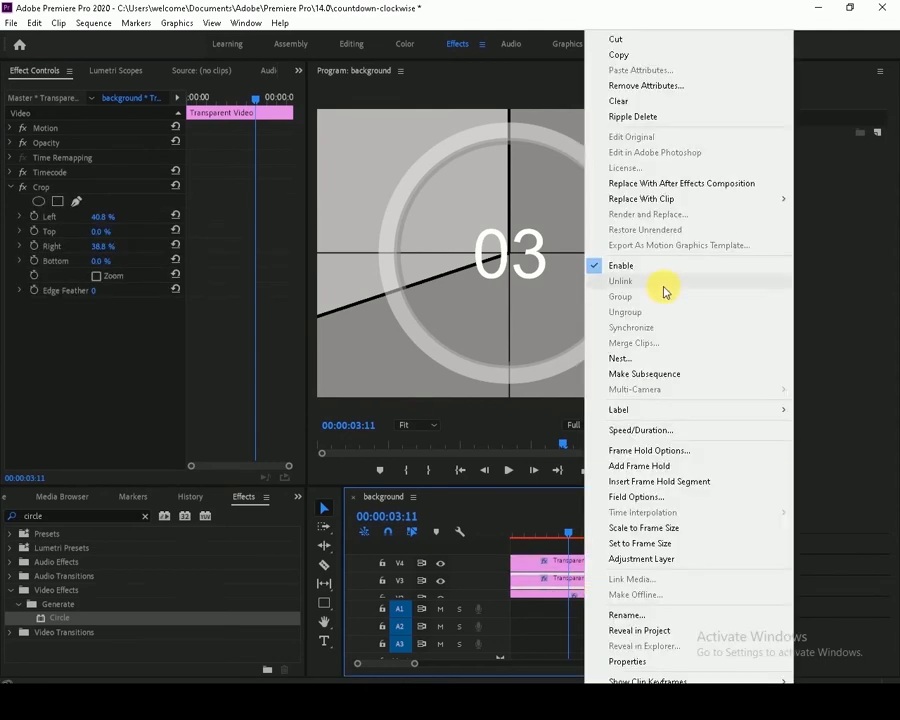
{"action": "left_click", "coordinate": [630, 362]}
{"action": "left_click", "coordinate": [408, 363]}
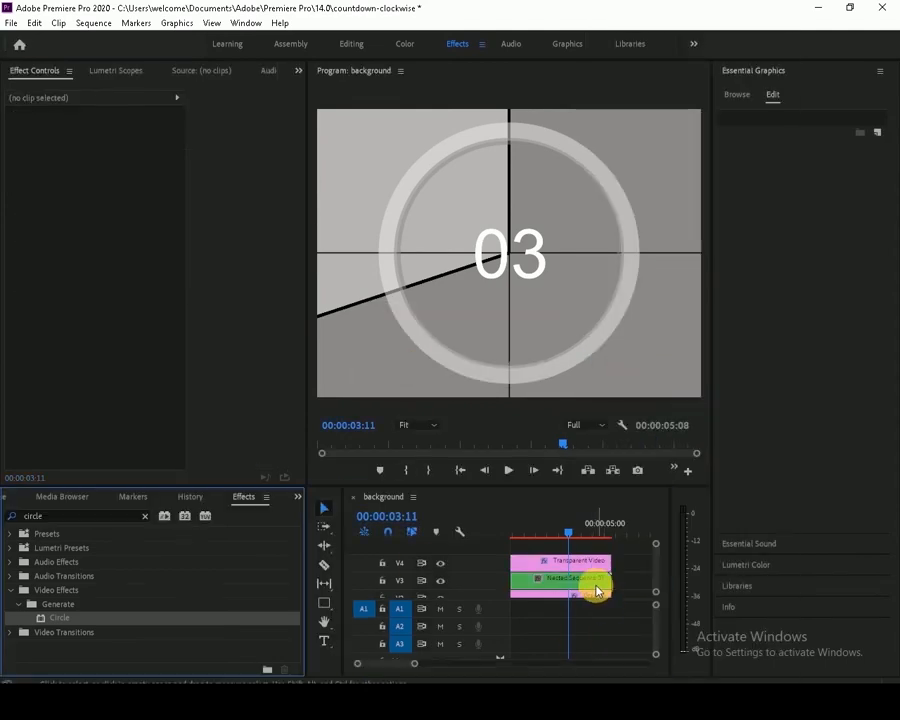
Reverse the speed of the nested timecode clip so the seconds count down, and play back the sequence
{"action": "right_click", "coordinate": [596, 584]}
{"action": "left_click", "coordinate": [679, 429]}
{"action": "left_click", "coordinate": [381, 351]}
{"action": "left_click", "coordinate": [417, 423]}
{"action": "key", "text": "space"}
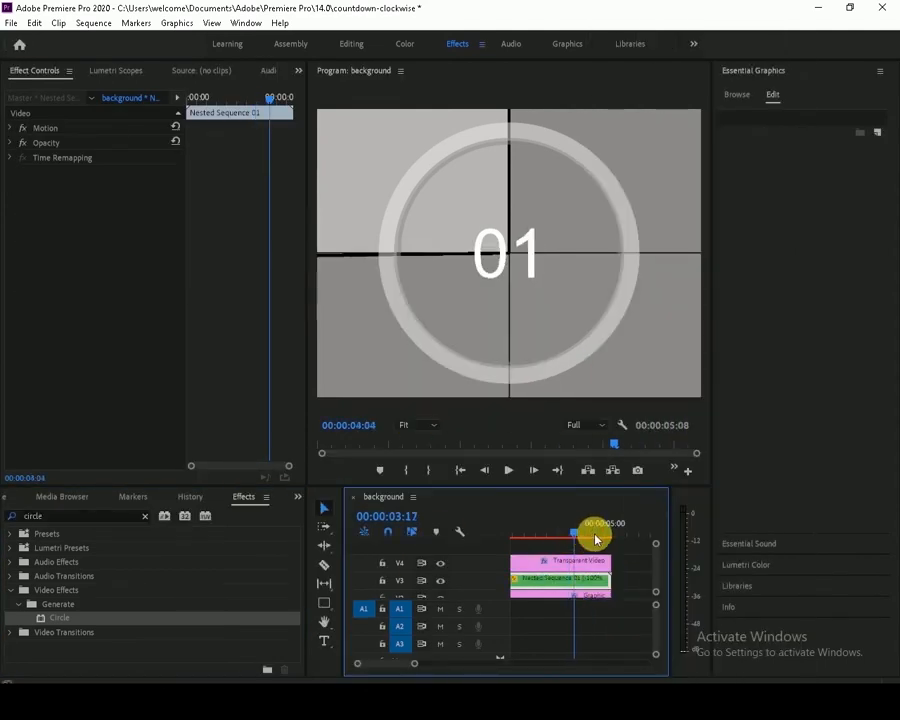
{"action": "key", "text": "Home"}
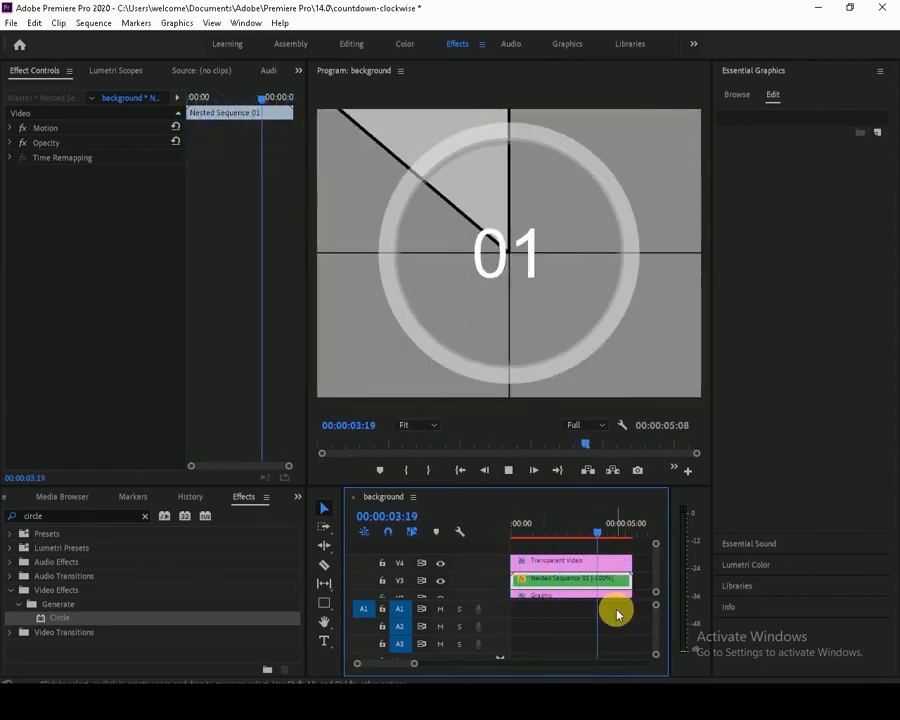
{"action": "left_click", "coordinate": [512, 530]}
Export the sequence to the Desktop as an H.264 video named countdown
{"action": "left_click", "coordinate": [11, 23]}
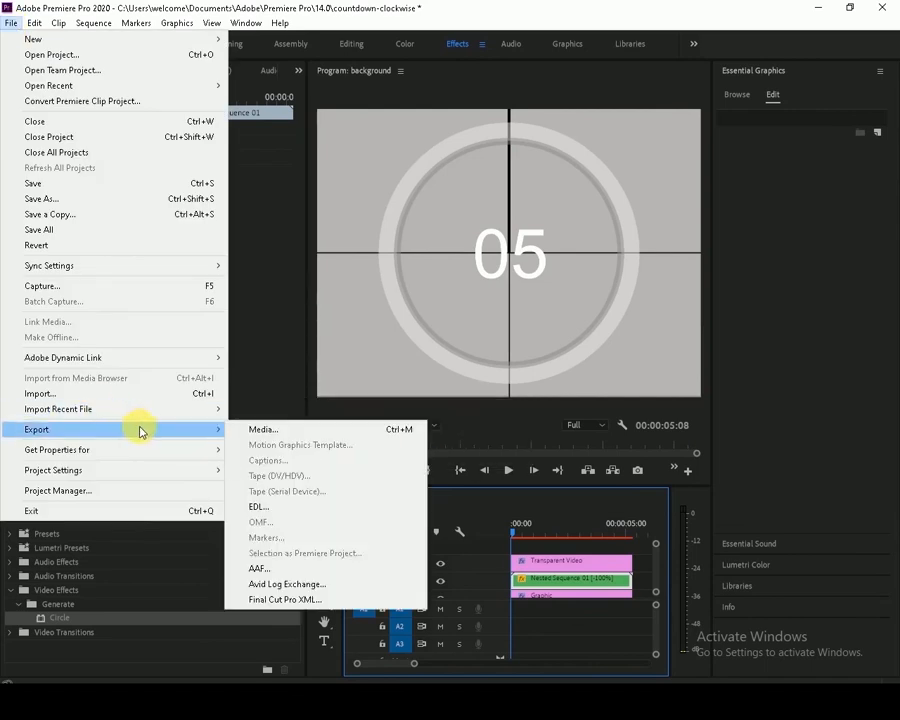
{"action": "left_click", "coordinate": [260, 427]}
{"action": "left_click", "coordinate": [660, 90]}
{"action": "left_click", "coordinate": [642, 336]}
{"action": "left_click", "coordinate": [647, 163]}
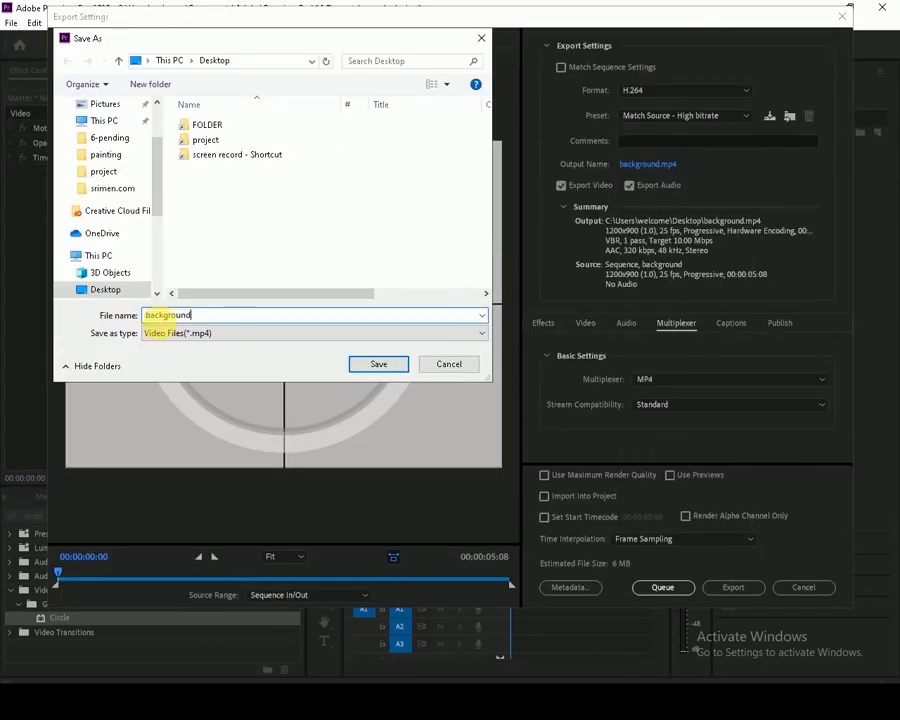
{"action": "type", "text": "countdown"}
{"action": "key", "text": "Return"}
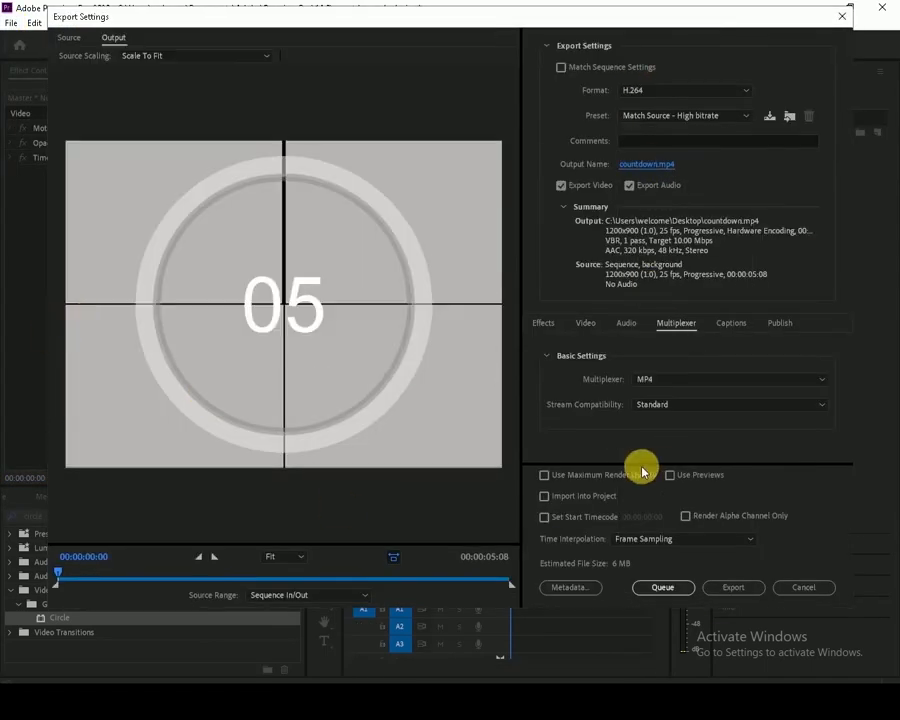
{"action": "left_click", "coordinate": [740, 587]}
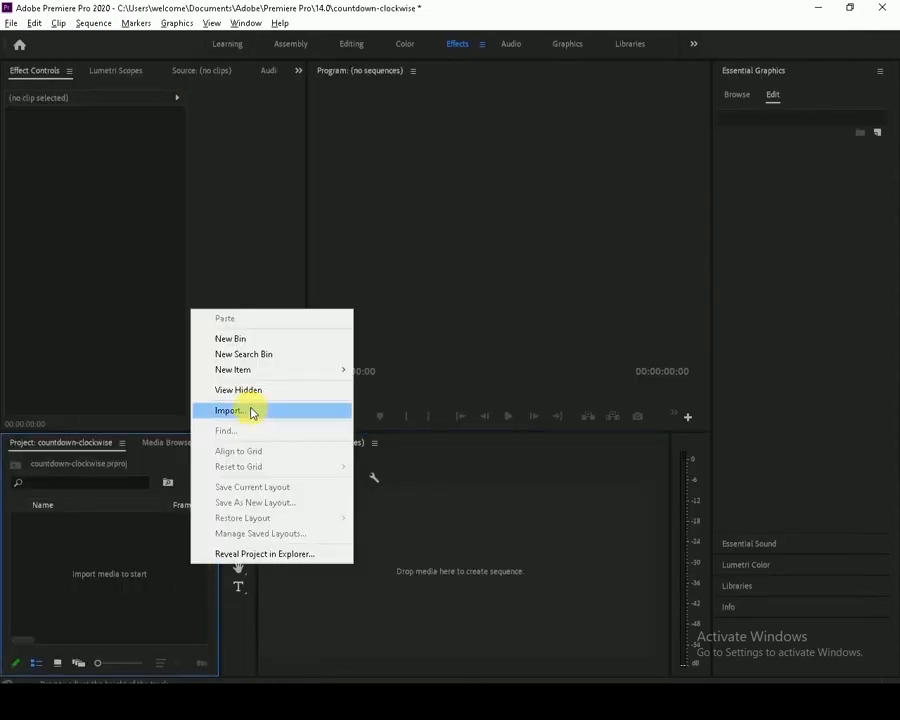
Import Circle-countdown-beep-sound and countdown-video from the Desktop and create a new sequence from the video
{"action": "left_click", "coordinate": [251, 411]}
{"action": "left_click", "coordinate": [187, 126]}
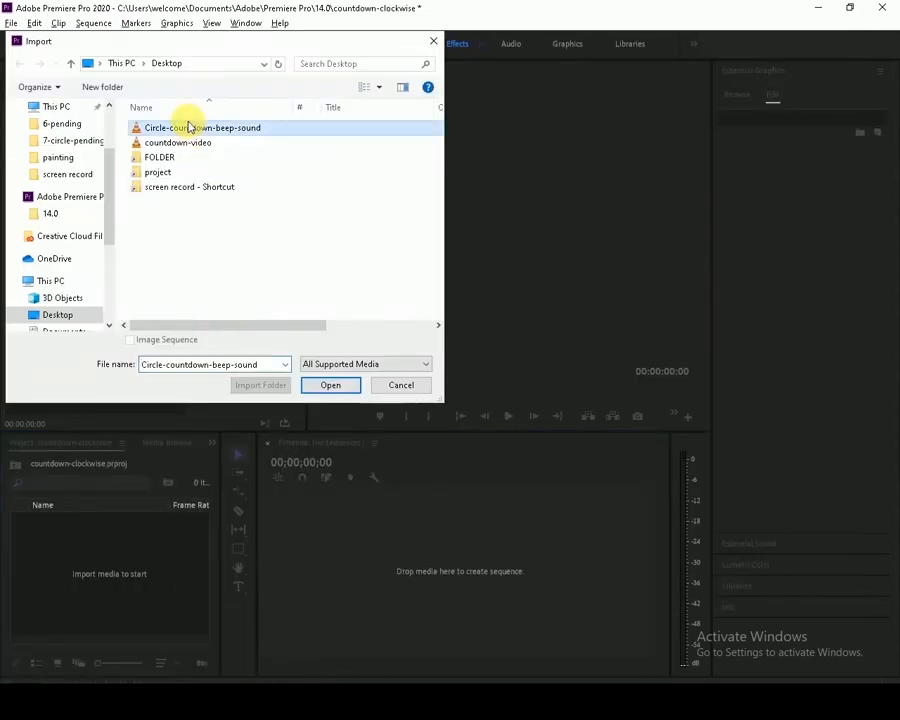
{"action": "left_click", "coordinate": [170, 141], "text": "shift"}
{"action": "left_click", "coordinate": [318, 384]}
{"action": "left_click_drag", "start_coordinate": [133, 524], "coordinate": [394, 562]}
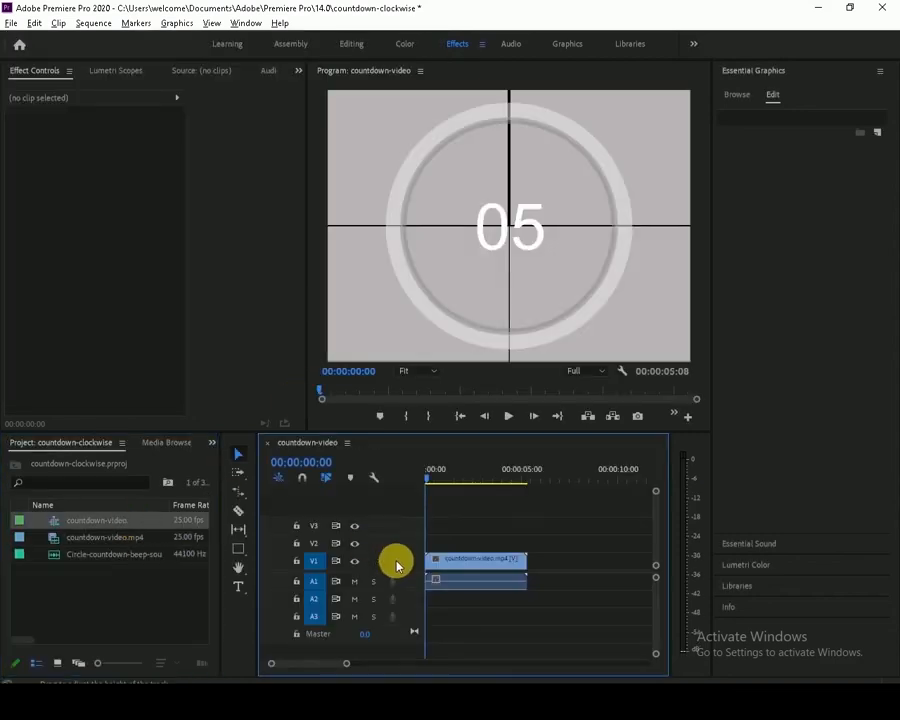
Unlink the countdown video clip from its audio and delete the audio from A1
{"action": "right_click", "coordinate": [498, 558]}
{"action": "left_click", "coordinate": [530, 236]}
{"action": "left_click", "coordinate": [470, 577]}
{"action": "key", "text": "Delete"}
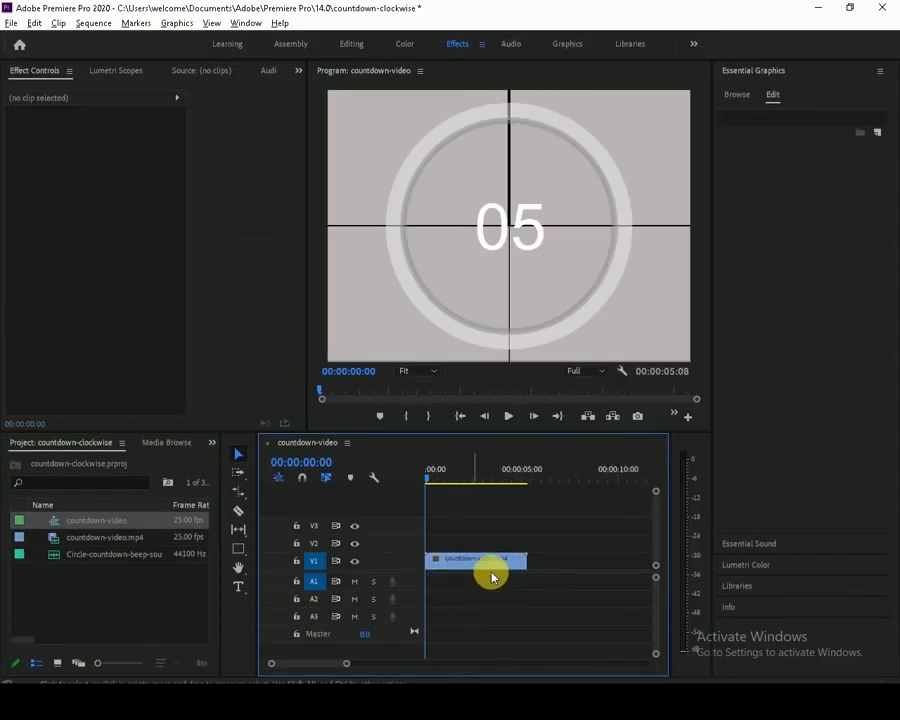
Place the beep sound on A1 at 00:00:00:08, where the count changes to 04, and play it back
{"action": "key", "text": "="}
{"action": "key", "text": "space"}
{"action": "left_click_drag", "start_coordinate": [435, 478], "coordinate": [352, 392]}
{"action": "left_click", "coordinate": [110, 555]}
{"action": "left_click_drag", "start_coordinate": [110, 556], "coordinate": [457, 487]}
{"action": "left_click_drag", "start_coordinate": [459, 587], "coordinate": [477, 588]}
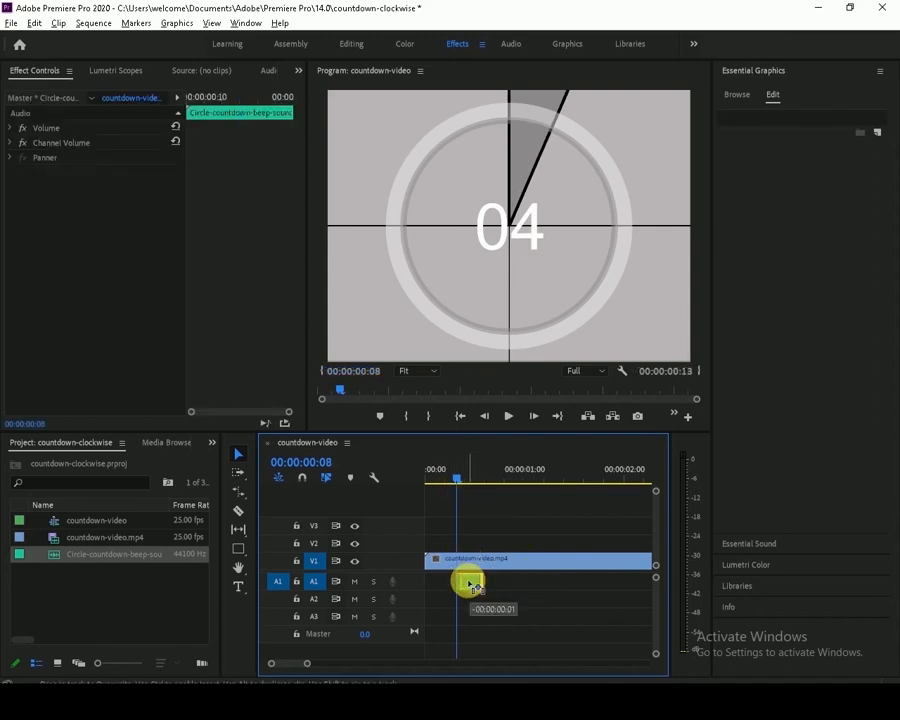
{"action": "mouse_move", "coordinate": [458, 482]}
{"action": "left_mouse_down"}
{"action": "mouse_move", "coordinate": [450, 478]}
{"action": "mouse_move", "coordinate": [458, 484]}
{"action": "left_mouse_up"}
{"action": "key", "text": "space"}
Duplicate the beep clip on A1 to 00:00:01:08, where the count changes to 03
{"action": "left_click_drag", "start_coordinate": [586, 483], "coordinate": [556, 489]}
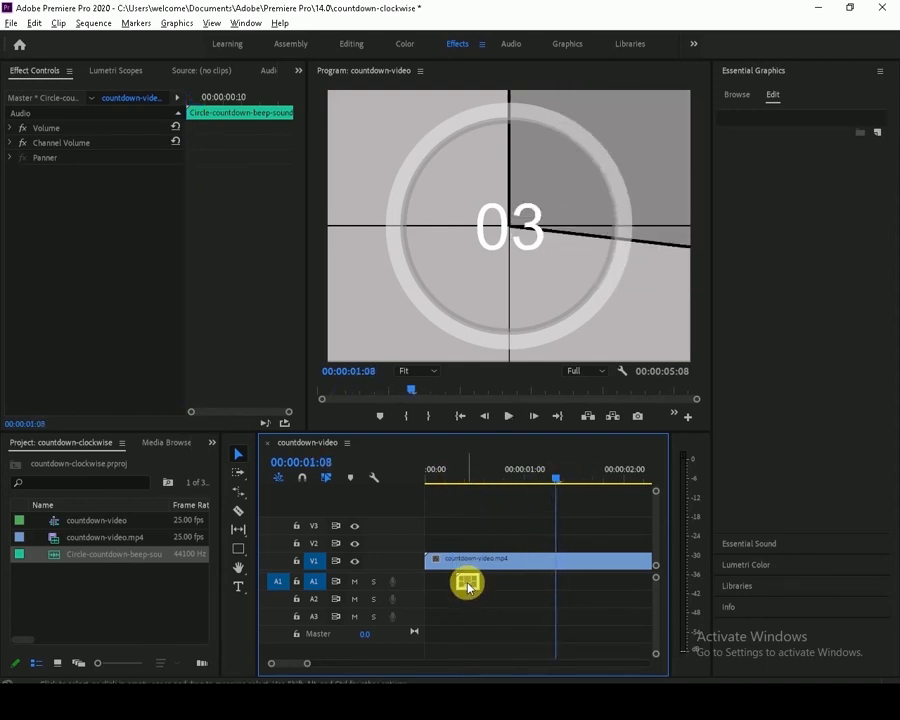
{"action": "left_click_drag", "start_coordinate": [467, 583], "coordinate": [556, 578]}
{"action": "key", "text": "Down"}
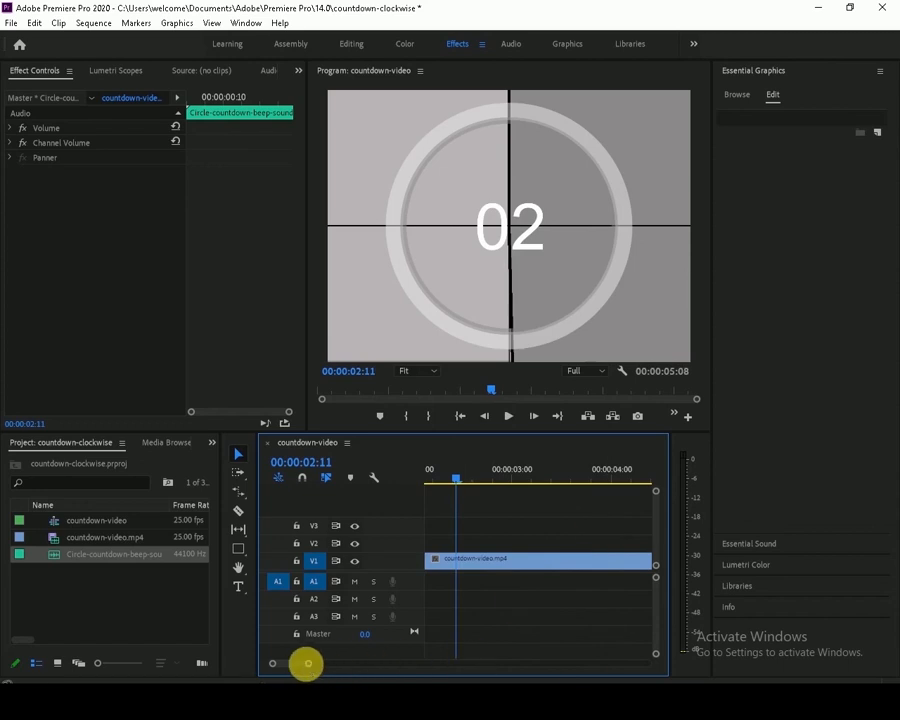
Duplicate the beep clip on A1, align the copy to 00:00:02:08 where the count changes to 02, and play it
{"action": "left_click_drag", "start_coordinate": [307, 663], "coordinate": [333, 663]}
{"action": "left_click_drag", "start_coordinate": [497, 484], "coordinate": [494, 479]}
{"action": "left_click_drag", "start_coordinate": [334, 660], "coordinate": [304, 663]}
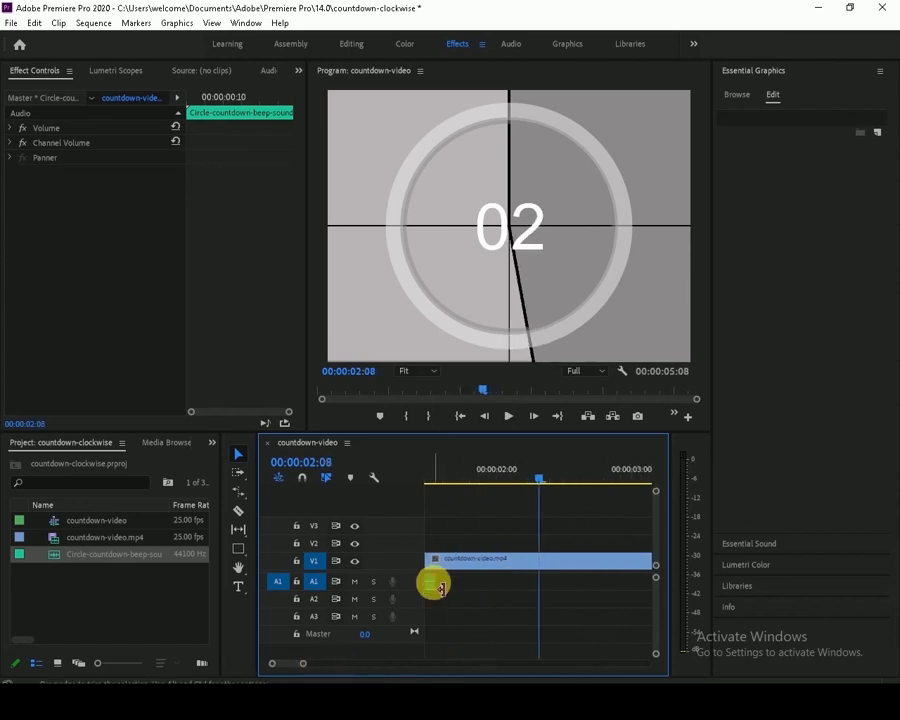
{"action": "left_click_drag", "start_coordinate": [428, 584], "coordinate": [566, 581]}
{"action": "left_click", "coordinate": [534, 484]}
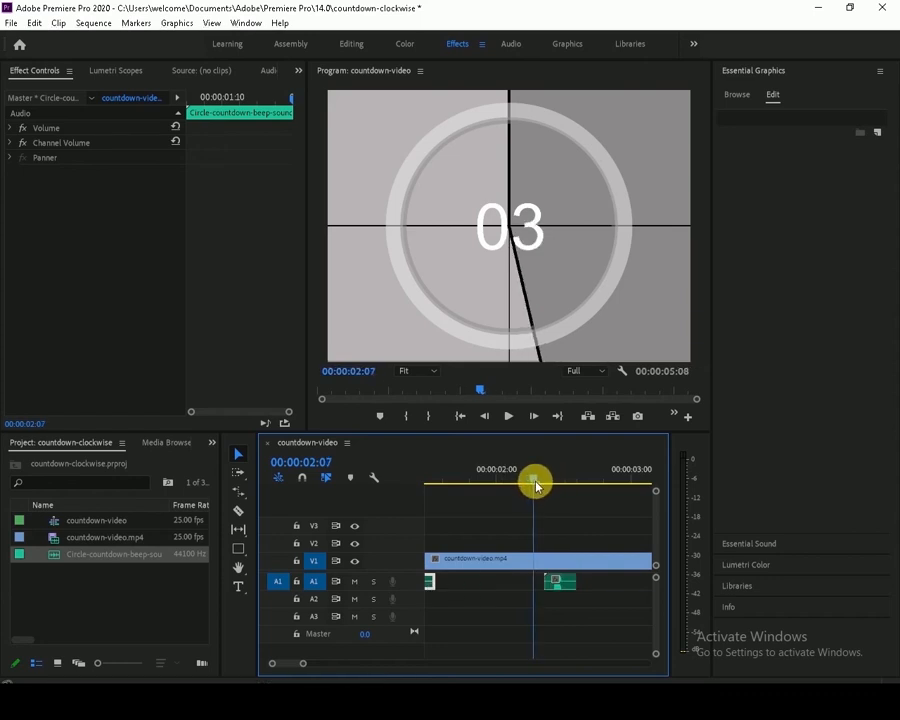
{"action": "left_click_drag", "start_coordinate": [537, 484], "coordinate": [540, 480]}
{"action": "left_click_drag", "start_coordinate": [560, 581], "coordinate": [553, 581]}
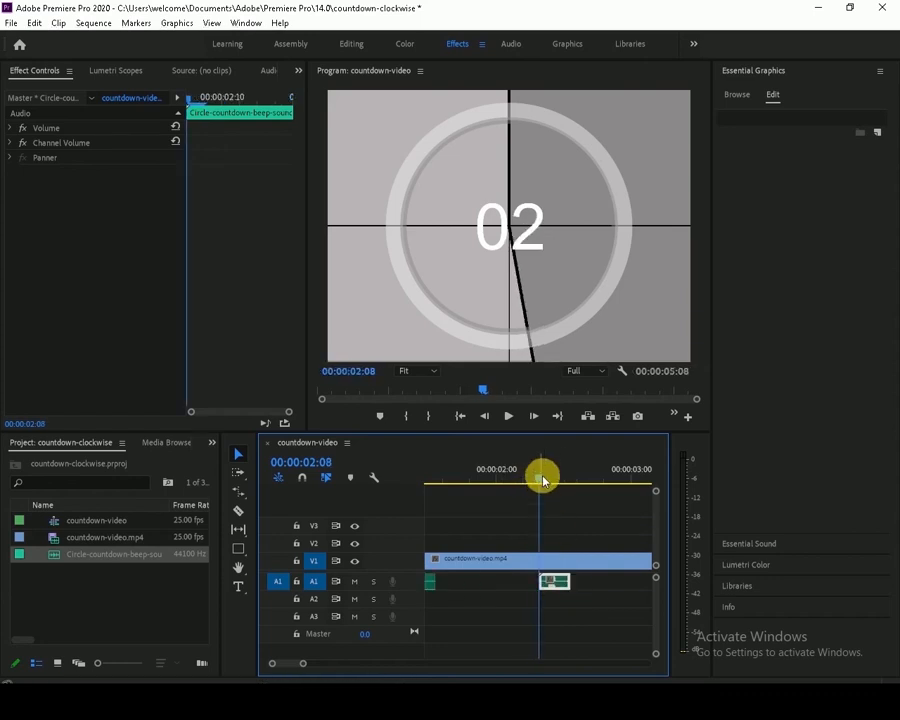
{"action": "key", "text": "space"}
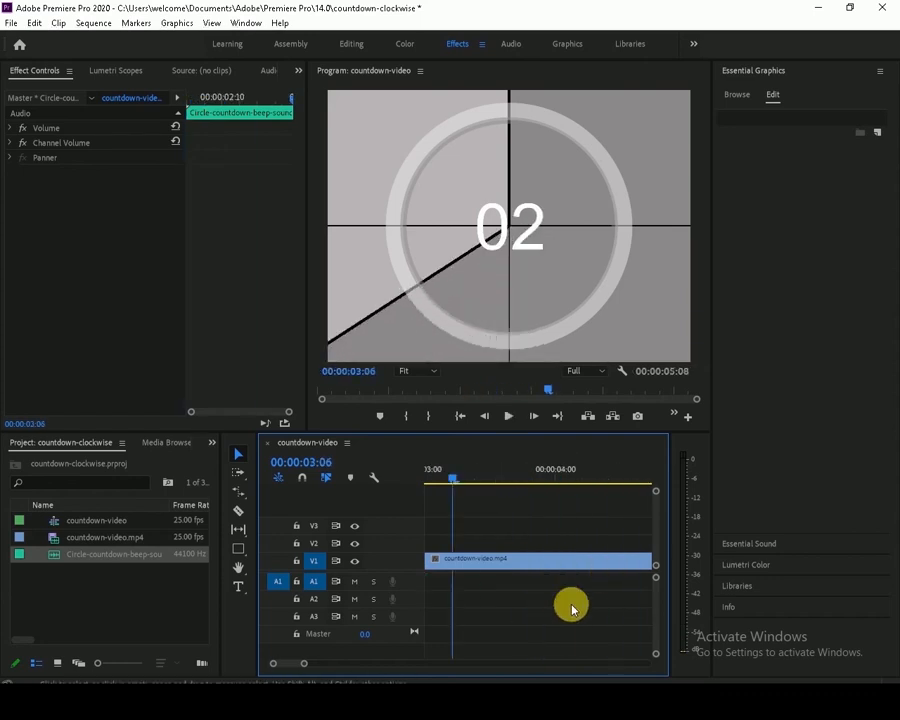
Duplicate the beep clip on A1 to the frame where the count changes to 01 and play it back
{"action": "key", "text": "backslash"}
{"action": "left_click", "coordinate": [557, 490]}
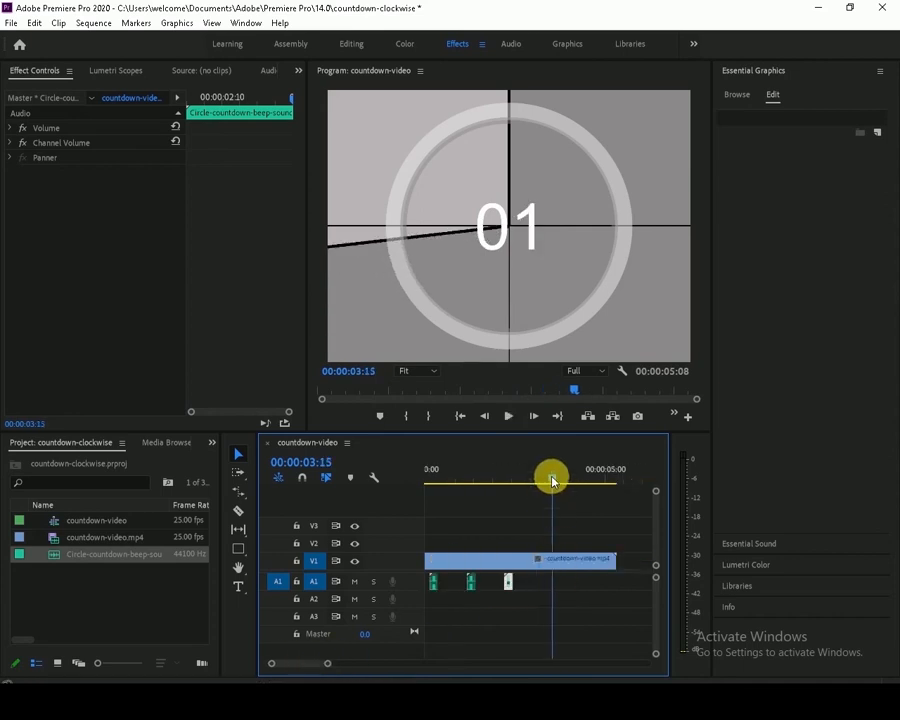
{"action": "left_click_drag", "start_coordinate": [550, 482], "coordinate": [540, 483]}
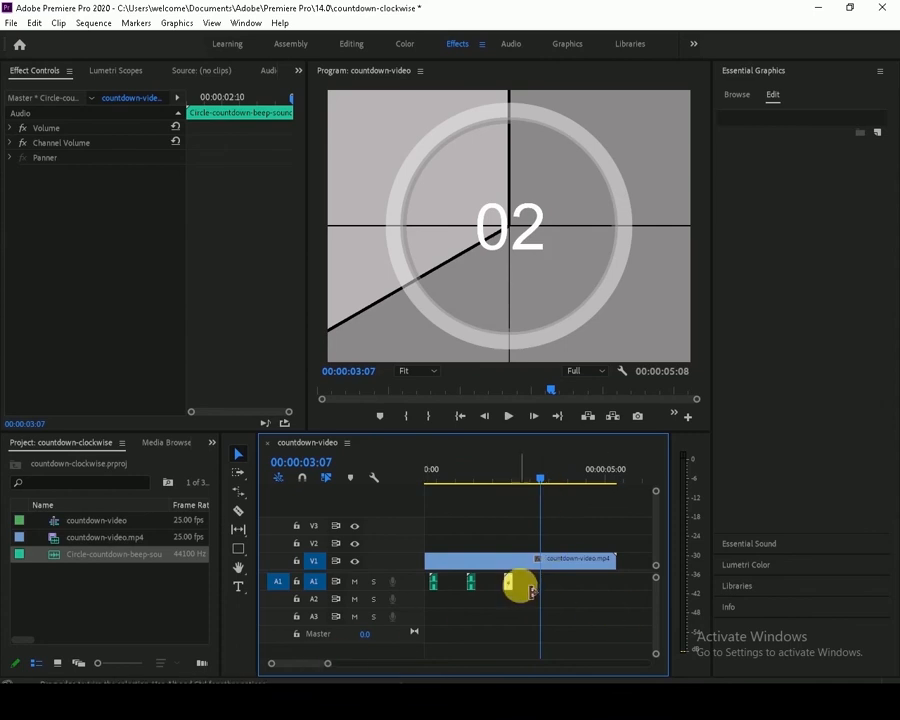
{"action": "left_click_drag", "start_coordinate": [327, 663], "coordinate": [308, 663]}
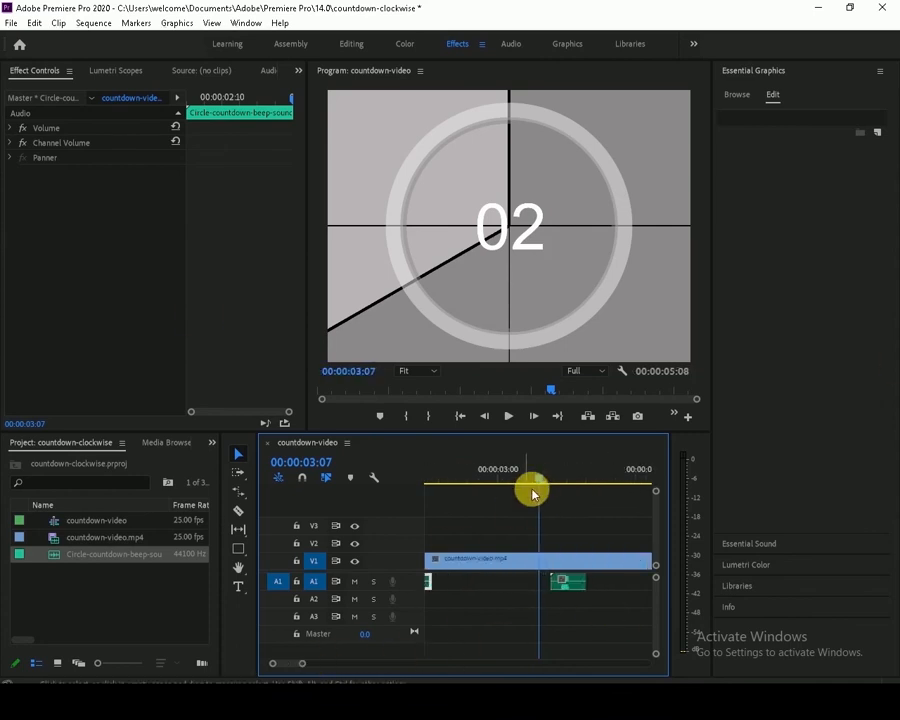
{"action": "left_click_drag", "start_coordinate": [532, 493], "coordinate": [544, 476]}
{"action": "key", "text": "space"}
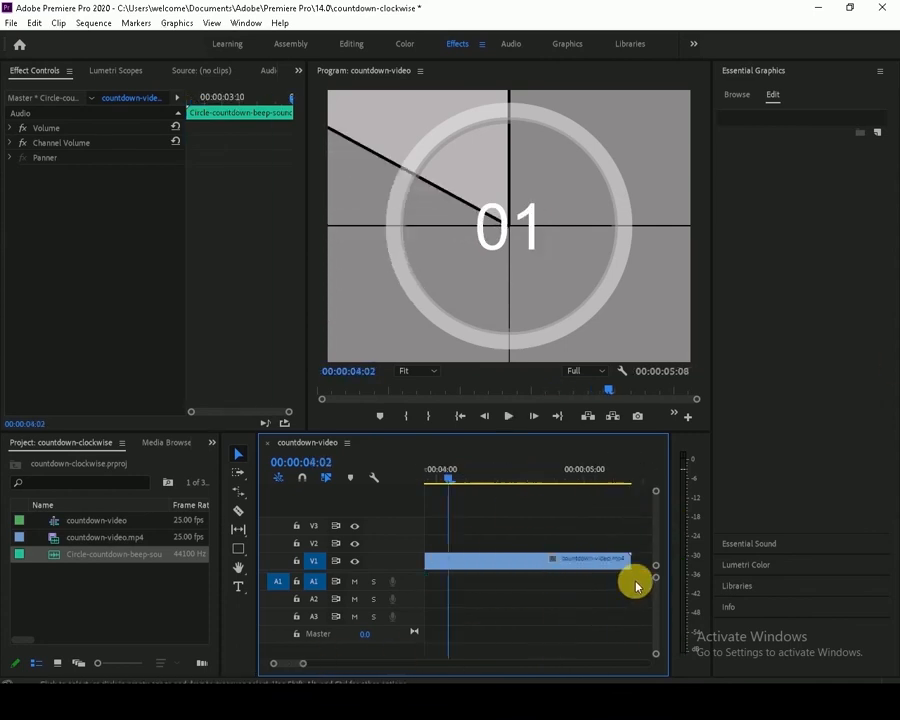
Duplicate the beep clip on A1 to 00:00:04:09, where the count changes to 00, and check through to the sequence's end
{"action": "left_click_drag", "start_coordinate": [287, 663], "coordinate": [323, 663]}
{"action": "mouse_move", "coordinate": [606, 482]}
{"action": "left_mouse_down"}
{"action": "mouse_move", "coordinate": [573, 482]}
{"action": "mouse_move", "coordinate": [619, 487]}
{"action": "left_mouse_up"}
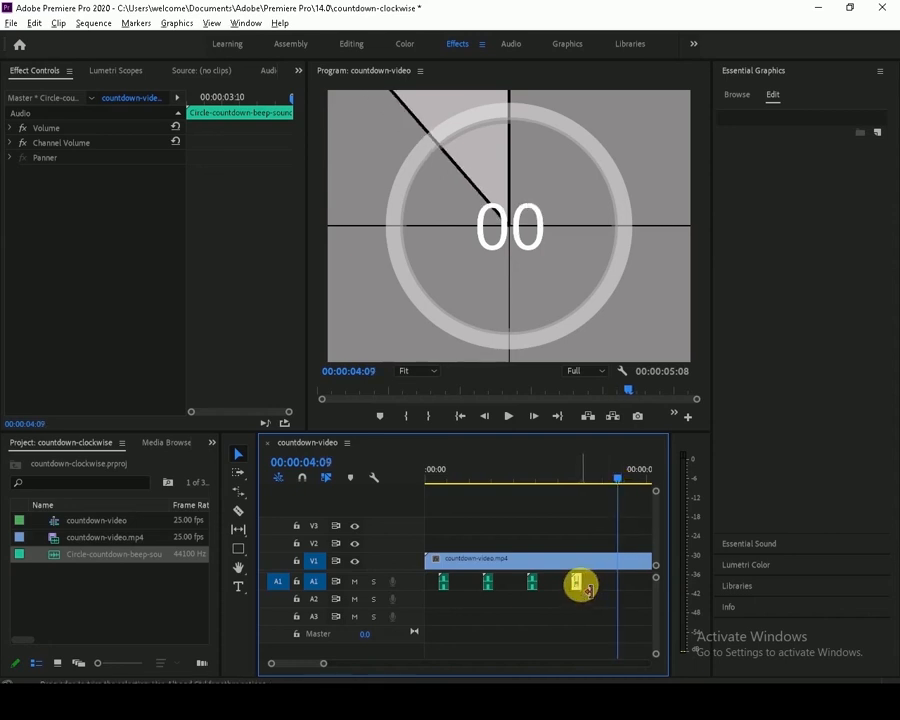
{"action": "left_click_drag", "start_coordinate": [578, 586], "coordinate": [622, 582]}
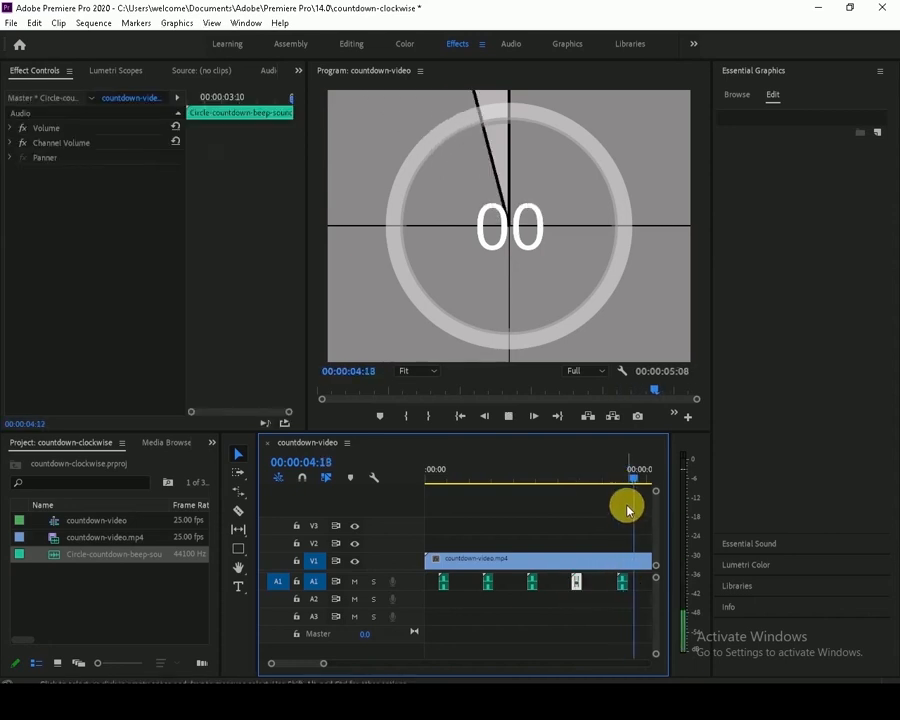
{"action": "key", "text": "minus"}
{"action": "key", "text": "minus"}
{"action": "key", "text": "minus"}
{"action": "left_click_drag", "start_coordinate": [600, 663], "coordinate": [305, 665]}
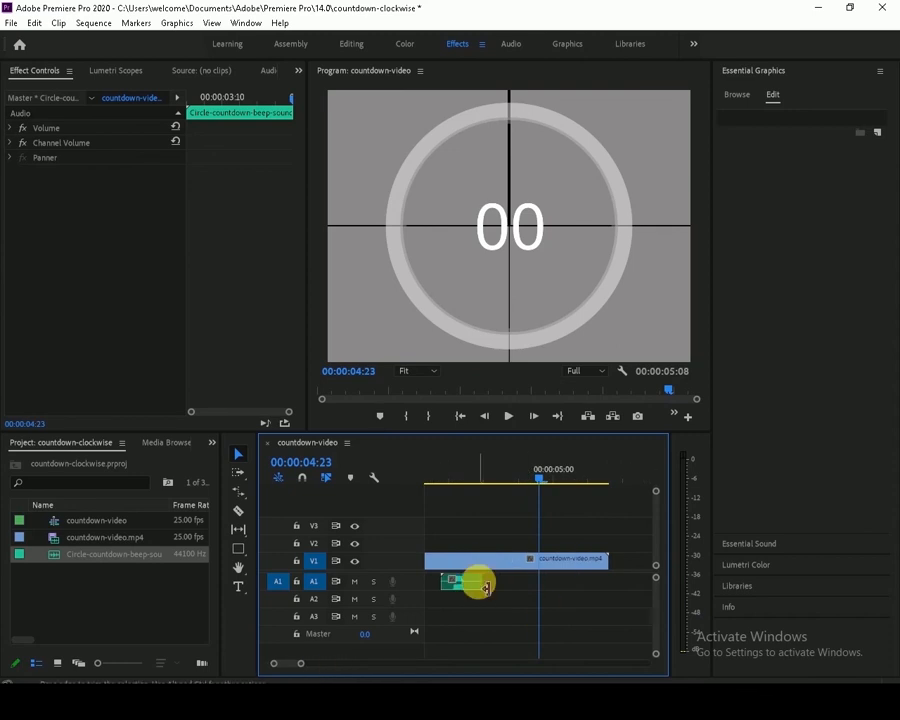
{"action": "left_click_drag", "start_coordinate": [438, 478], "coordinate": [617, 484]}
{"action": "left_click_drag", "start_coordinate": [303, 663], "coordinate": [325, 663]}
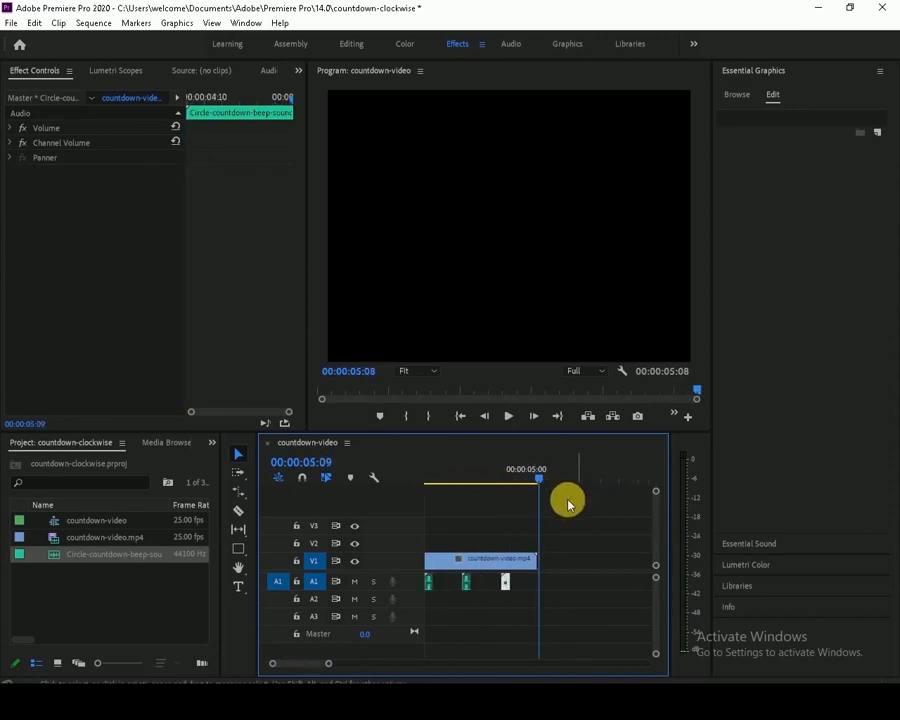
Create a 1200 x 900, 25 fps colour matte in blue 0328A0 named background
{"action": "left_click", "coordinate": [527, 479]}
{"action": "left_click_drag", "start_coordinate": [221, 650], "coordinate": [273, 655]}
{"action": "left_click", "coordinate": [268, 660]}
{"action": "left_click", "coordinate": [293, 597]}
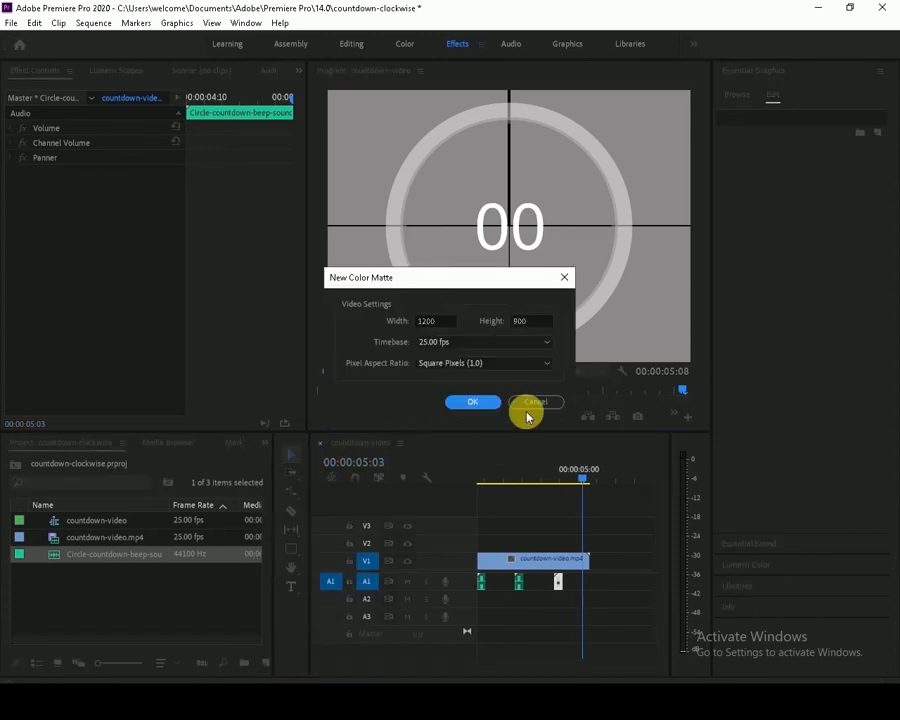
{"action": "left_click", "coordinate": [476, 401]}
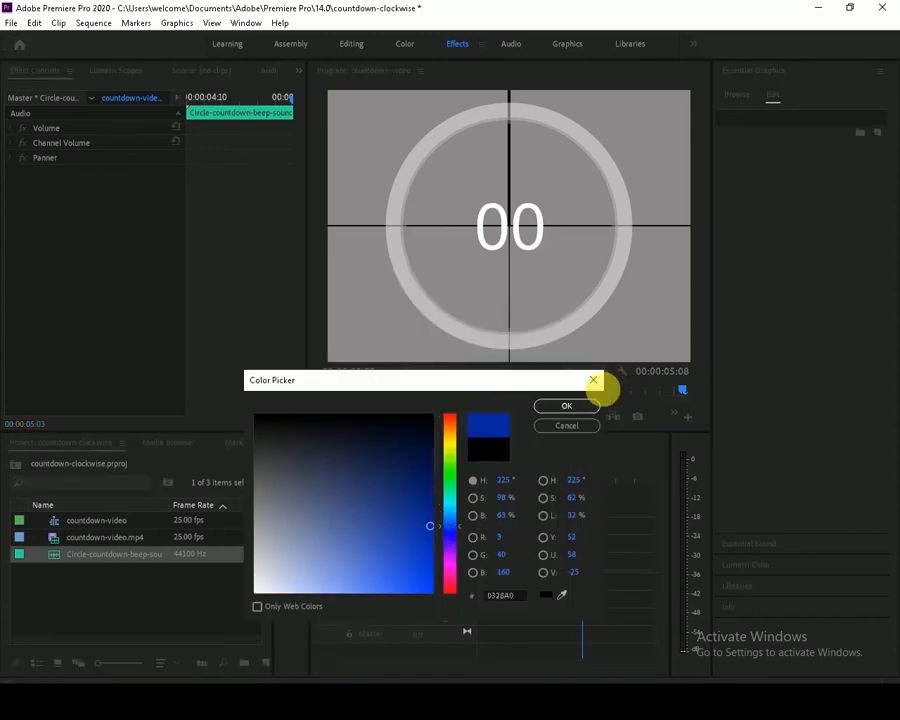
{"action": "left_click", "coordinate": [566, 405]}
{"action": "key", "text": "Return"}
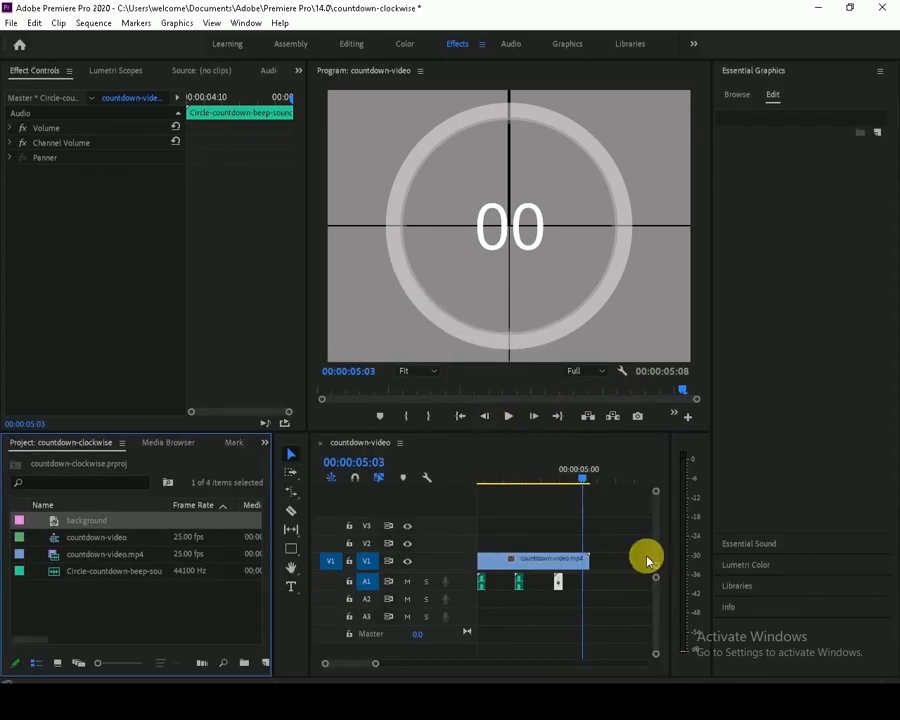
Place the background matte on V1 directly after the countdown video and play across the join
{"action": "left_click_drag", "start_coordinate": [87, 522], "coordinate": [605, 568]}
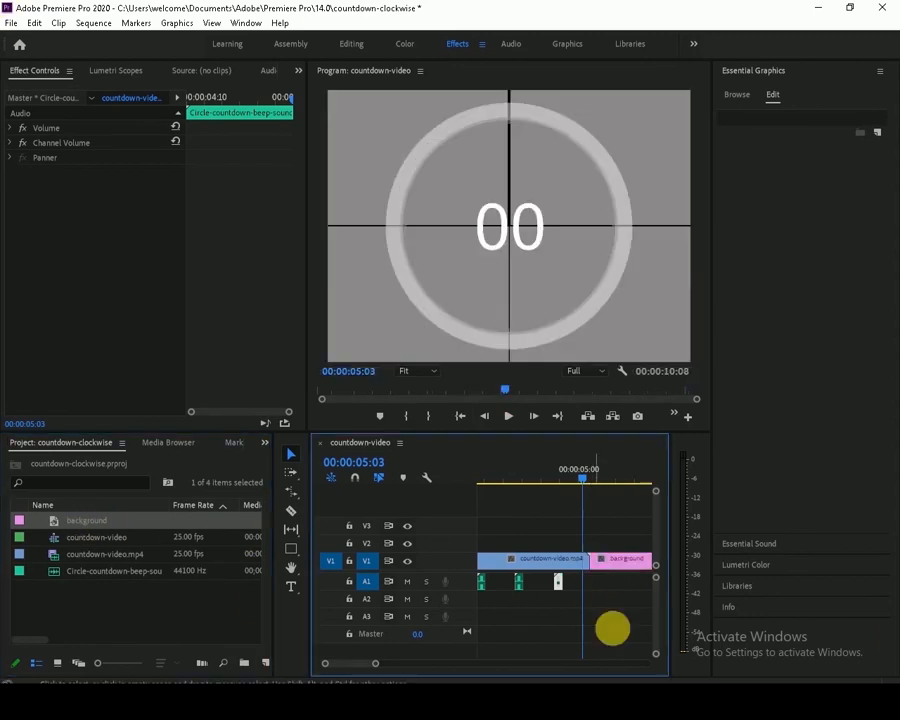
{"action": "left_click", "coordinate": [586, 478]}
{"action": "left_click_drag", "start_coordinate": [366, 667], "coordinate": [388, 663]}
{"action": "key", "text": "space"}
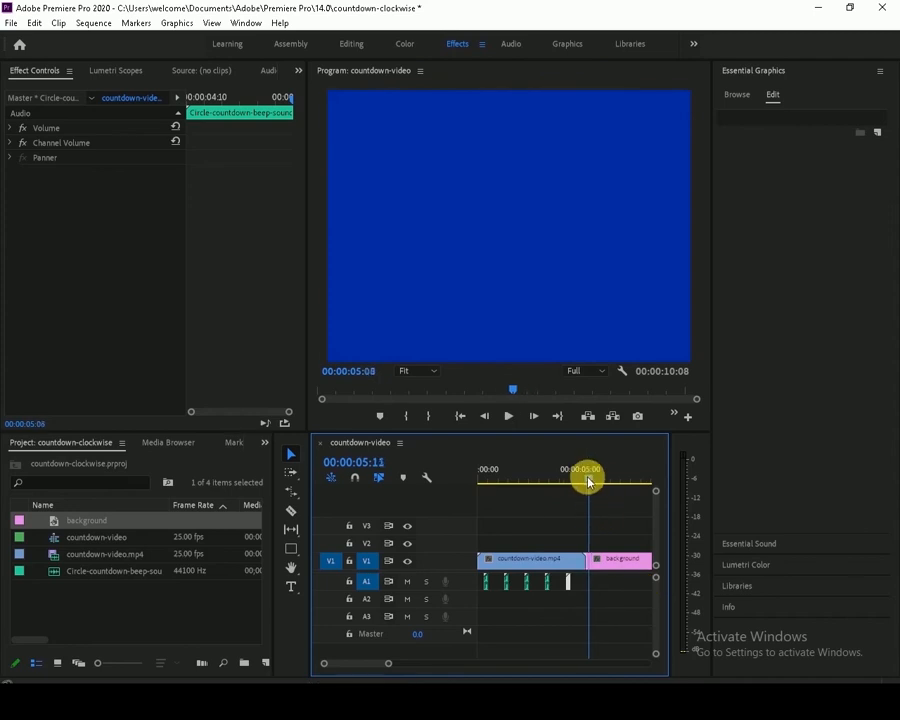
Add the text START over the background matte, beginning at 00:00:05:09 on V2
{"action": "left_click", "coordinate": [587, 481]}
{"action": "left_click", "coordinate": [291, 587]}
{"action": "left_click", "coordinate": [472, 224]}
{"action": "type", "text": "START"}
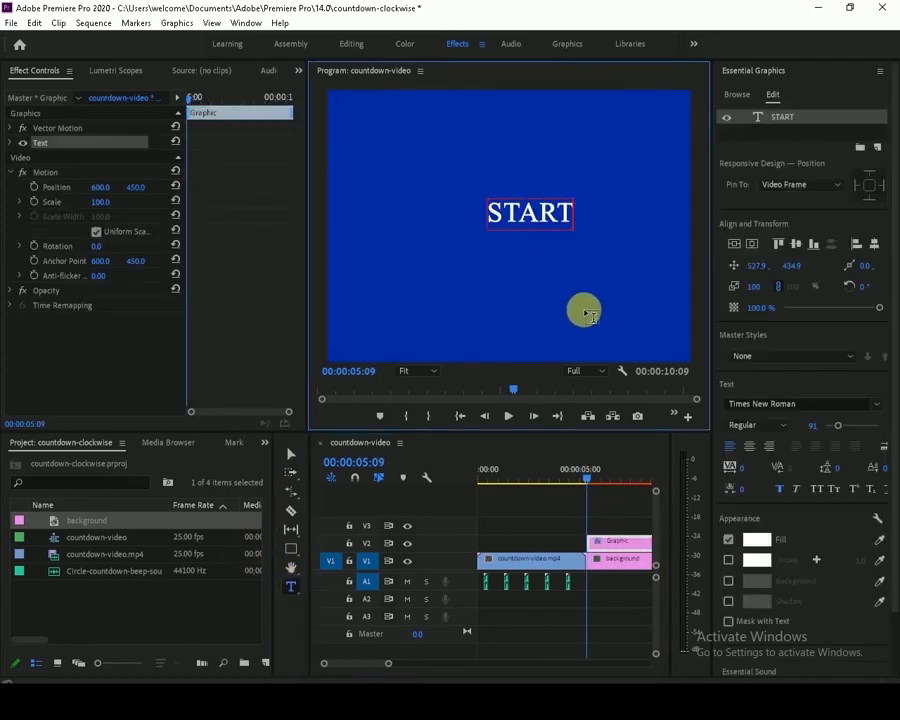
Set the START graphic's Motion scale to 150 and its position to 580, 500
{"action": "left_click", "coordinate": [104, 187]}
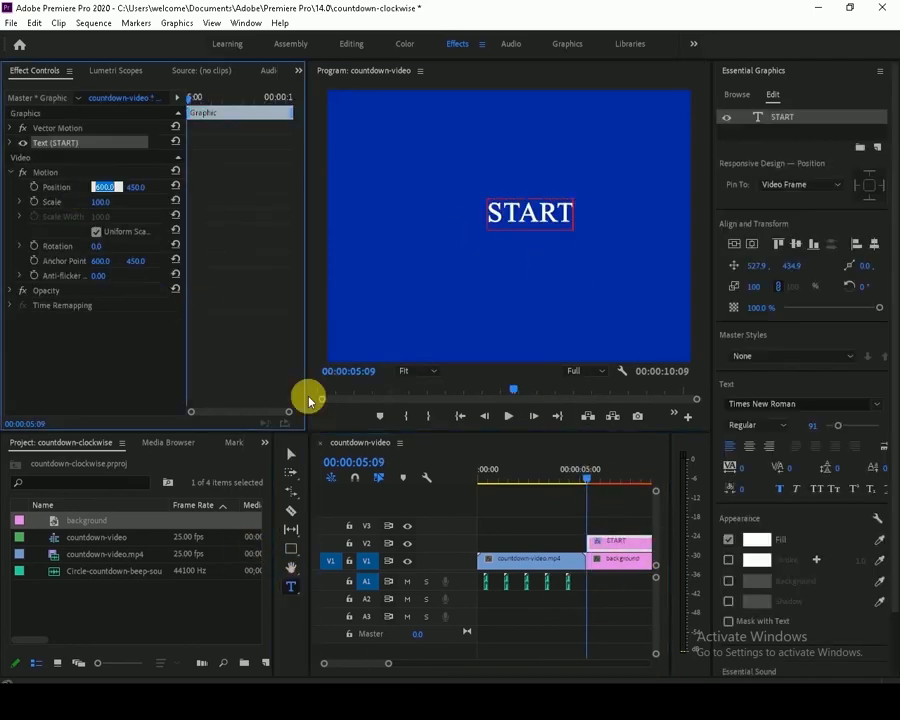
{"action": "type", "text": "580"}
{"action": "key", "text": "Tab"}
{"action": "type", "text": "550"}
{"action": "key", "text": "Tab"}
{"action": "type", "text": "150"}
{"action": "key", "text": "Return"}
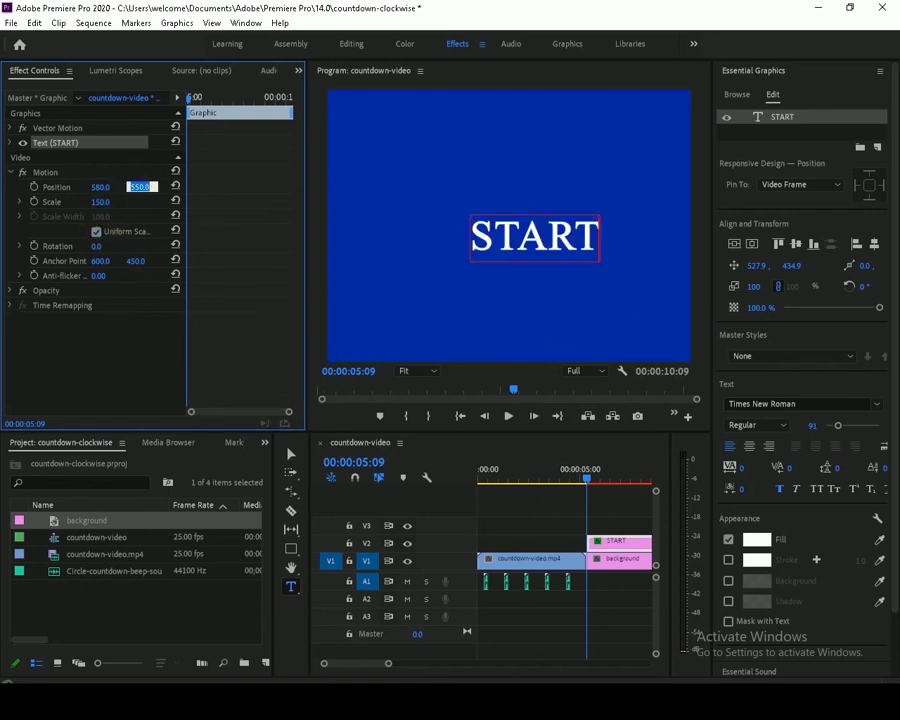
{"action": "type", "text": "500"}
{"action": "key", "text": "Tab"}
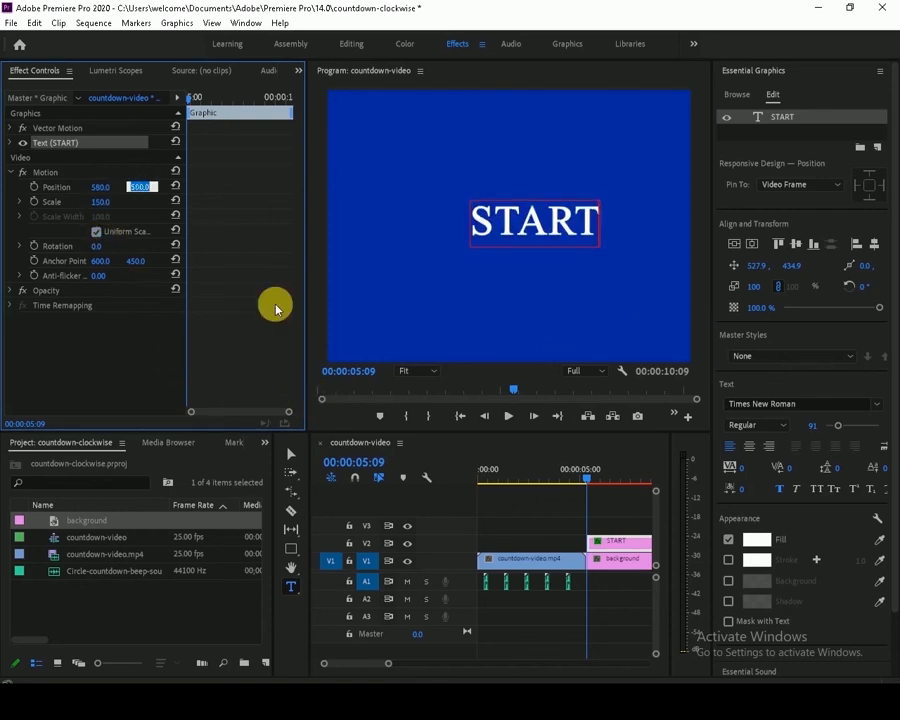
Set the START graphic's horizontal Motion position to 530 and expand its Vector Motion properties
{"action": "key", "text": "shift+Tab"}
{"action": "type", "text": "550"}
{"action": "key", "text": "Tab"}
{"action": "type", "text": "530"}
{"action": "key", "text": "Tab"}
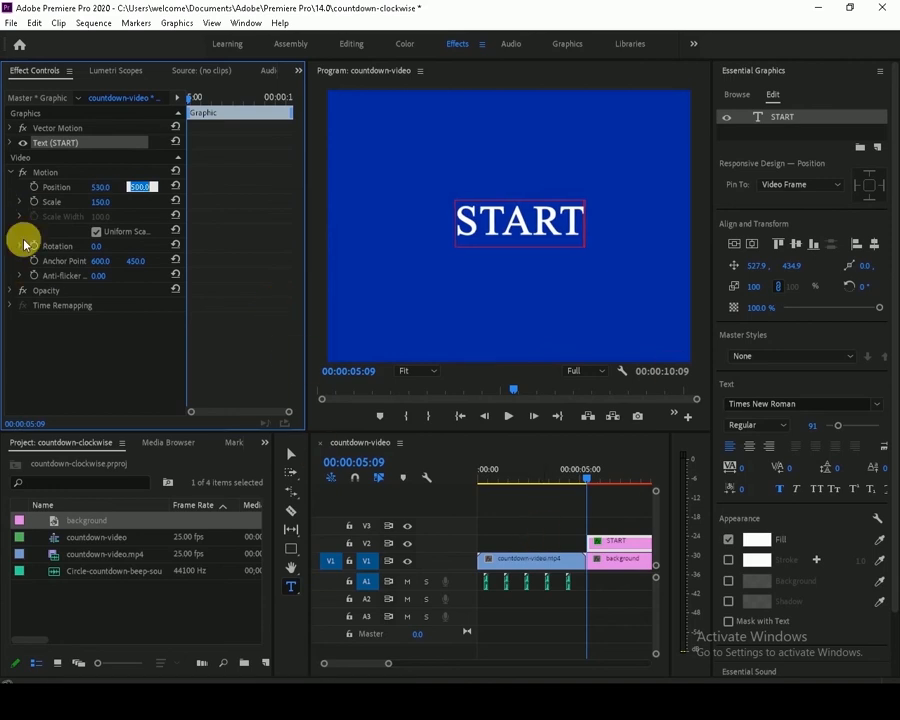
{"action": "left_click", "coordinate": [12, 128]}
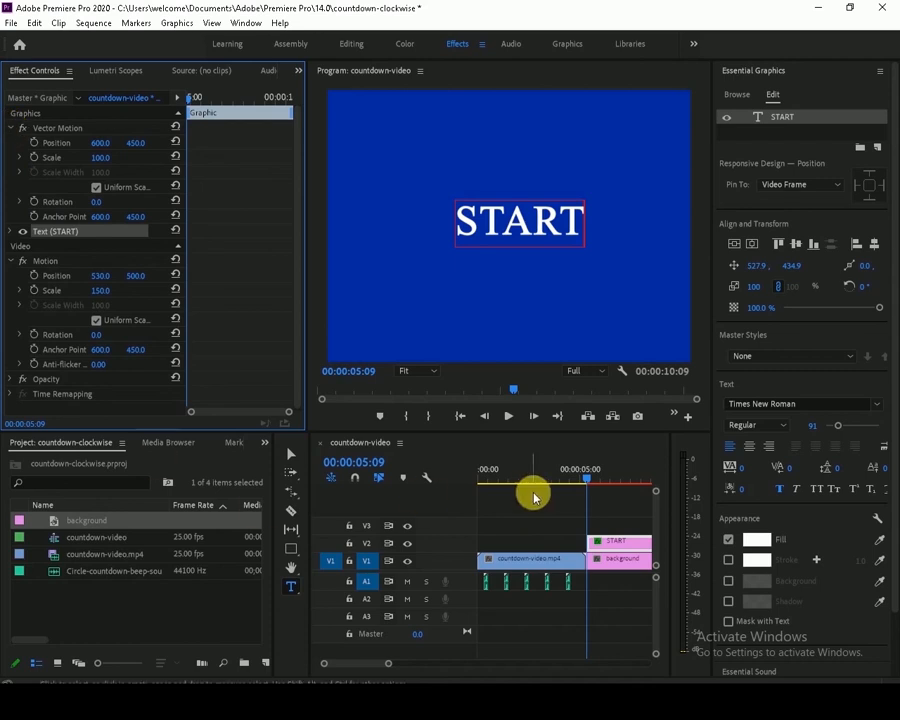
Play the sequence from the beginning through the countdown and into the START title
{"action": "key", "text": "Home"}
{"action": "key", "text": "space"}
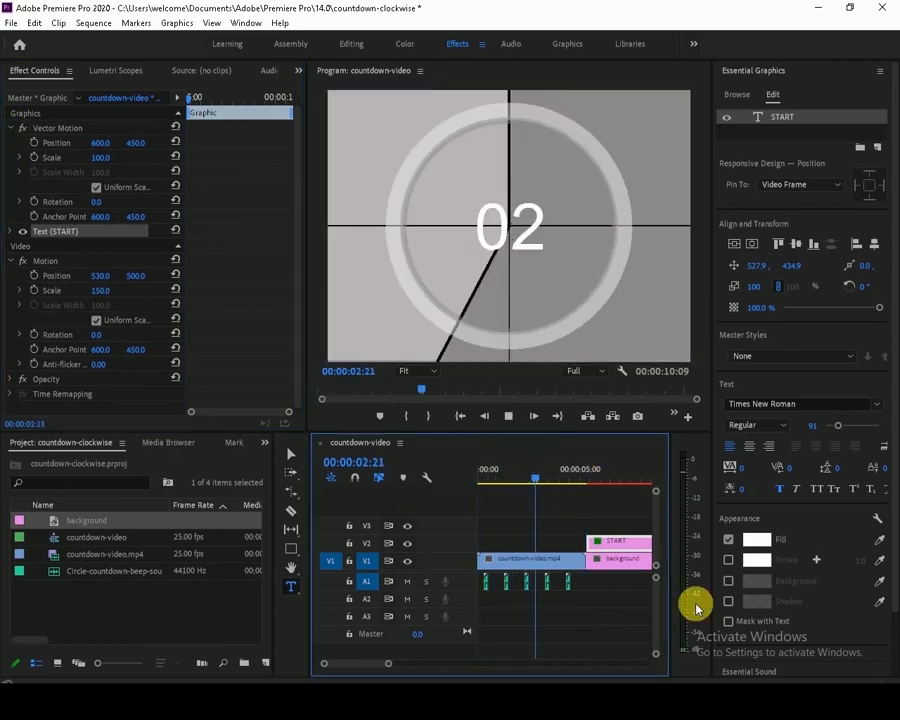
{"action": "left_click", "coordinate": [599, 474]}
{"action": "key", "text": "Home"}
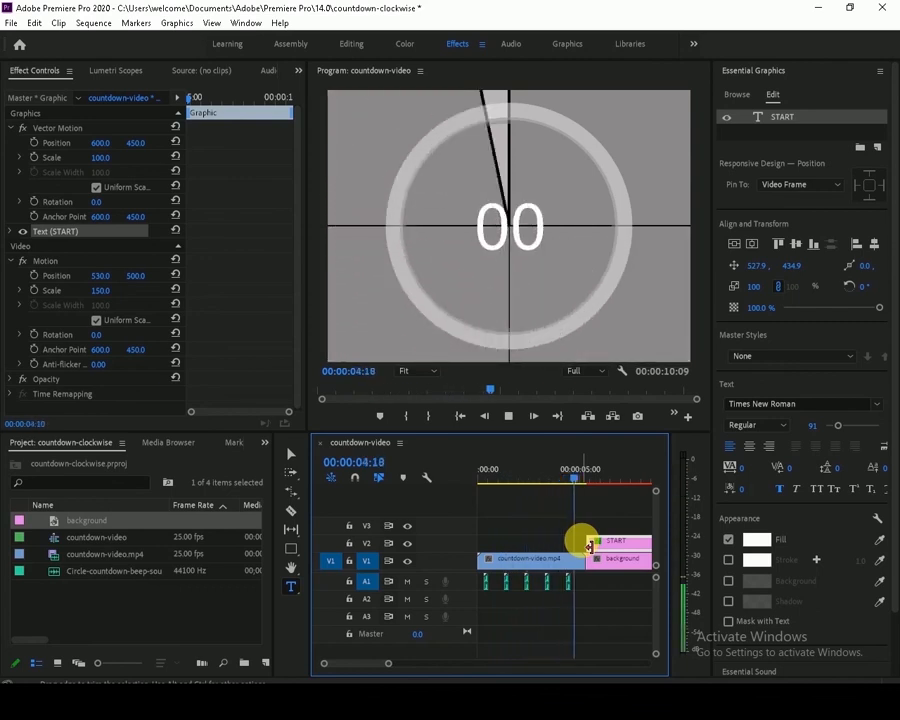
{"action": "key", "text": "space"}
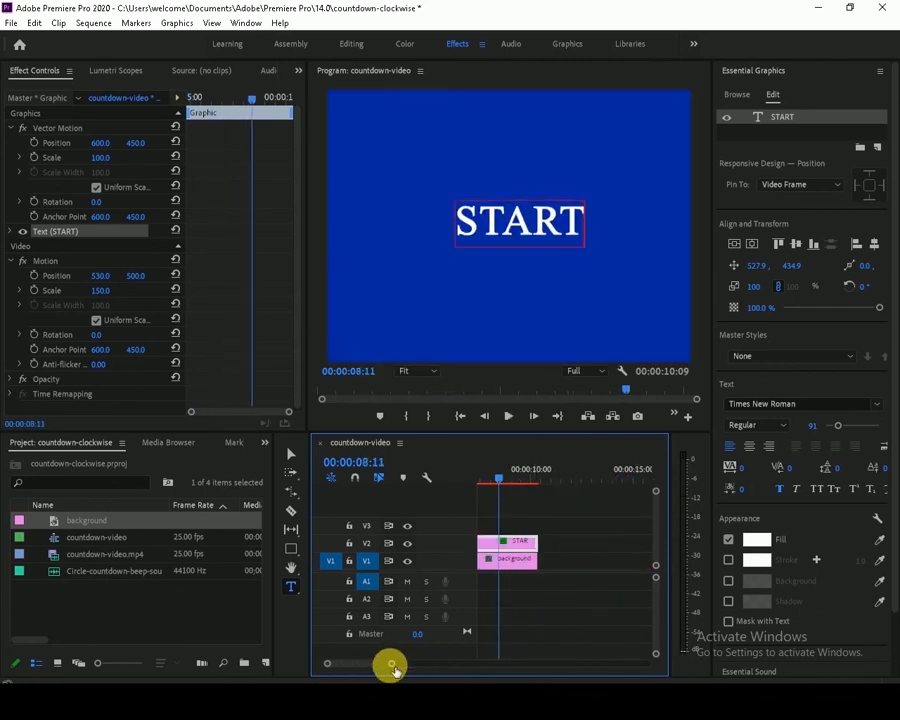
Trim the ends of the START graphic and background matte so both finish at 00:00:08:14
{"action": "left_click_drag", "start_coordinate": [393, 668], "coordinate": [398, 670]}
{"action": "mouse_move", "coordinate": [598, 545]}
{"action": "left_mouse_down"}
{"action": "mouse_move", "coordinate": [562, 546]}
{"action": "mouse_move", "coordinate": [582, 563]}
{"action": "mouse_move", "coordinate": [560, 562]}
{"action": "mouse_move", "coordinate": [571, 578]}
{"action": "mouse_move", "coordinate": [590, 565]}
{"action": "left_mouse_up"}
{"action": "left_click", "coordinate": [383, 672]}
{"action": "left_click_drag", "start_coordinate": [351, 664], "coordinate": [420, 664]}
Play the trimmed sequence back from its first frame to check the countdown and title
{"action": "key", "text": "Home"}
{"action": "key", "text": "space"}
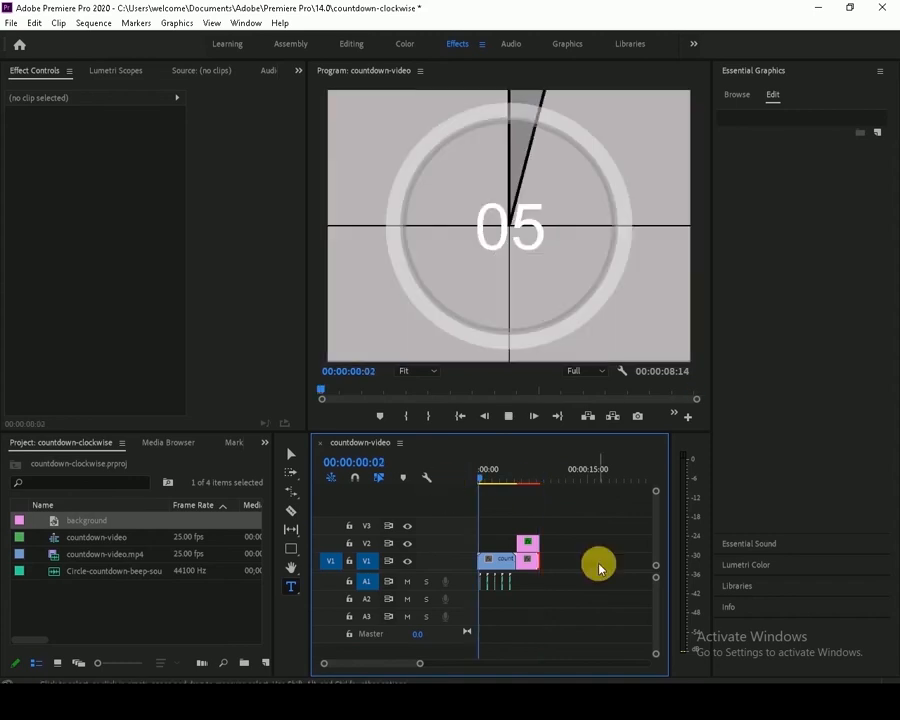
{"action": "key", "text": "space"}
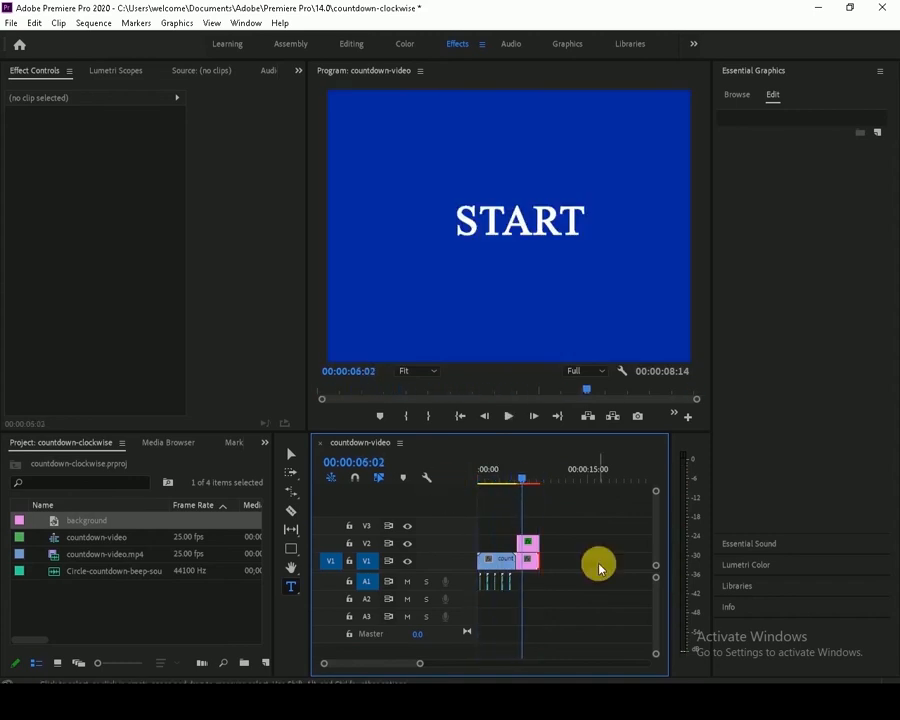
Open the media export settings for the sequence and choose the H.264 format
{"action": "left_click", "coordinate": [10, 22]}
{"action": "mouse_move", "coordinate": [165, 424]}
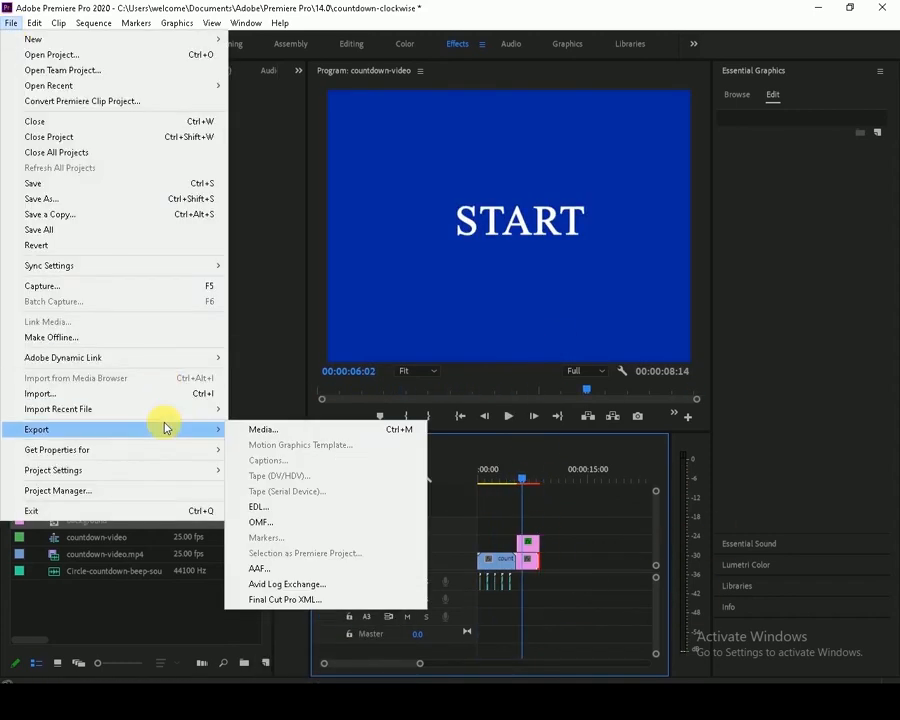
{"action": "left_click", "coordinate": [261, 428]}
{"action": "left_click", "coordinate": [645, 95]}
{"action": "left_click", "coordinate": [654, 292]}
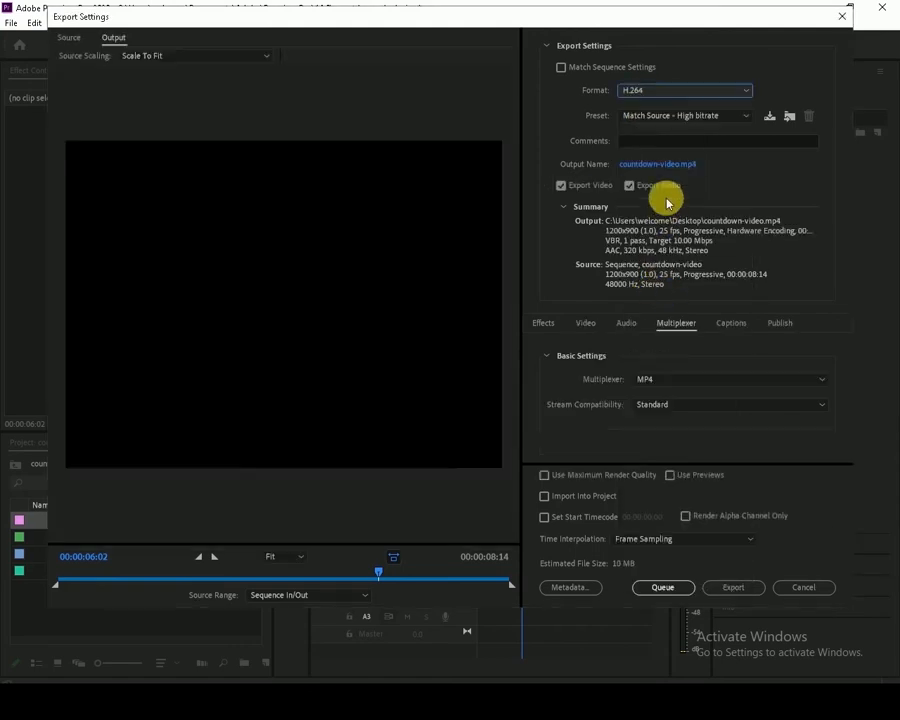
Name the output file countdown-videos on the Desktop and export the sequence
{"action": "left_click", "coordinate": [660, 164]}
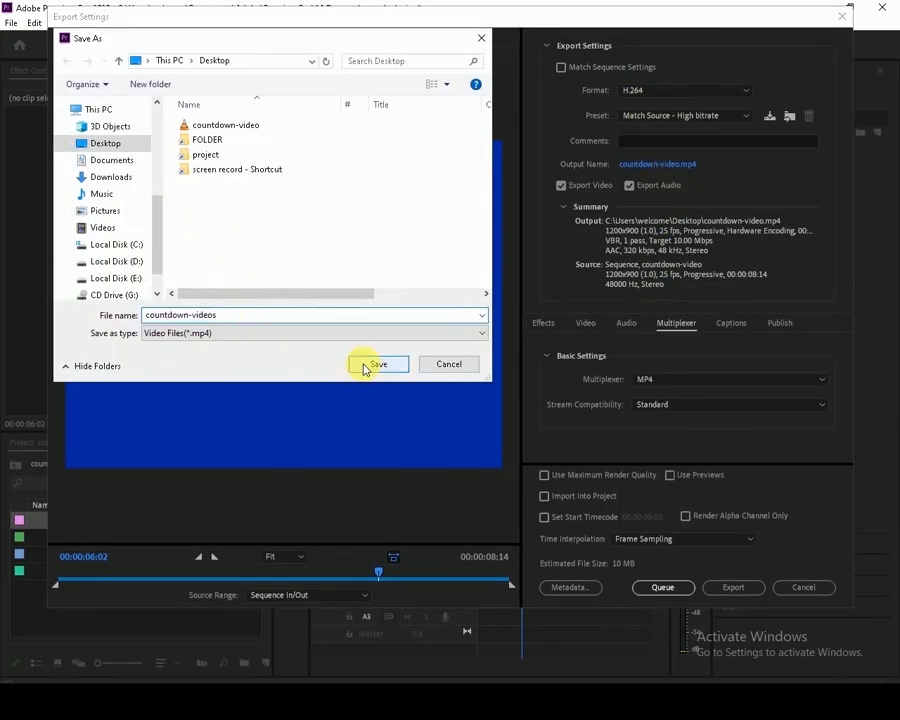
{"action": "left_click", "coordinate": [375, 364]}
{"action": "left_click", "coordinate": [733, 588]}
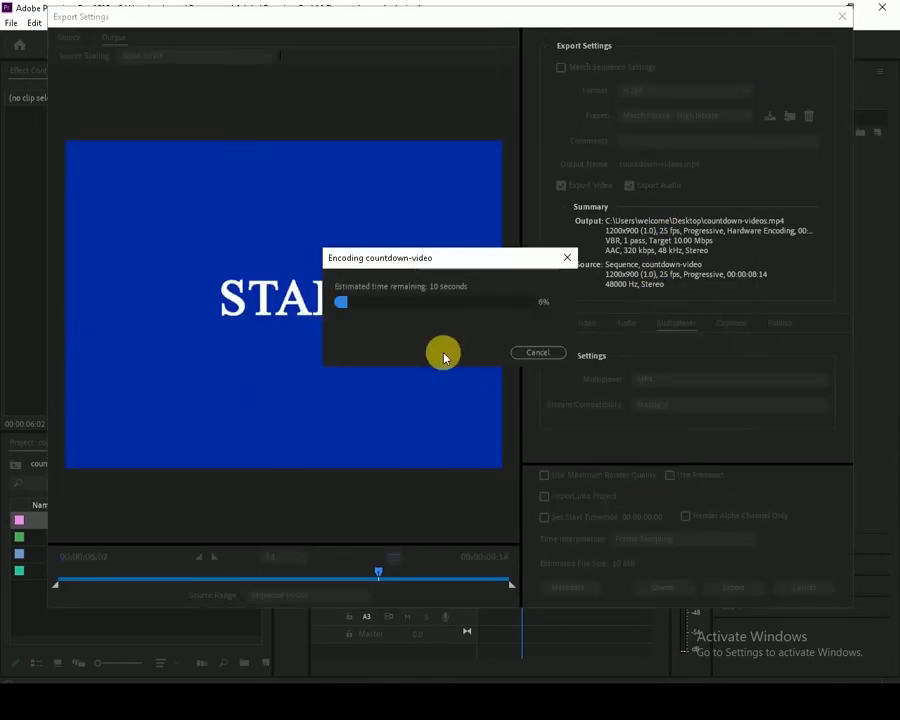